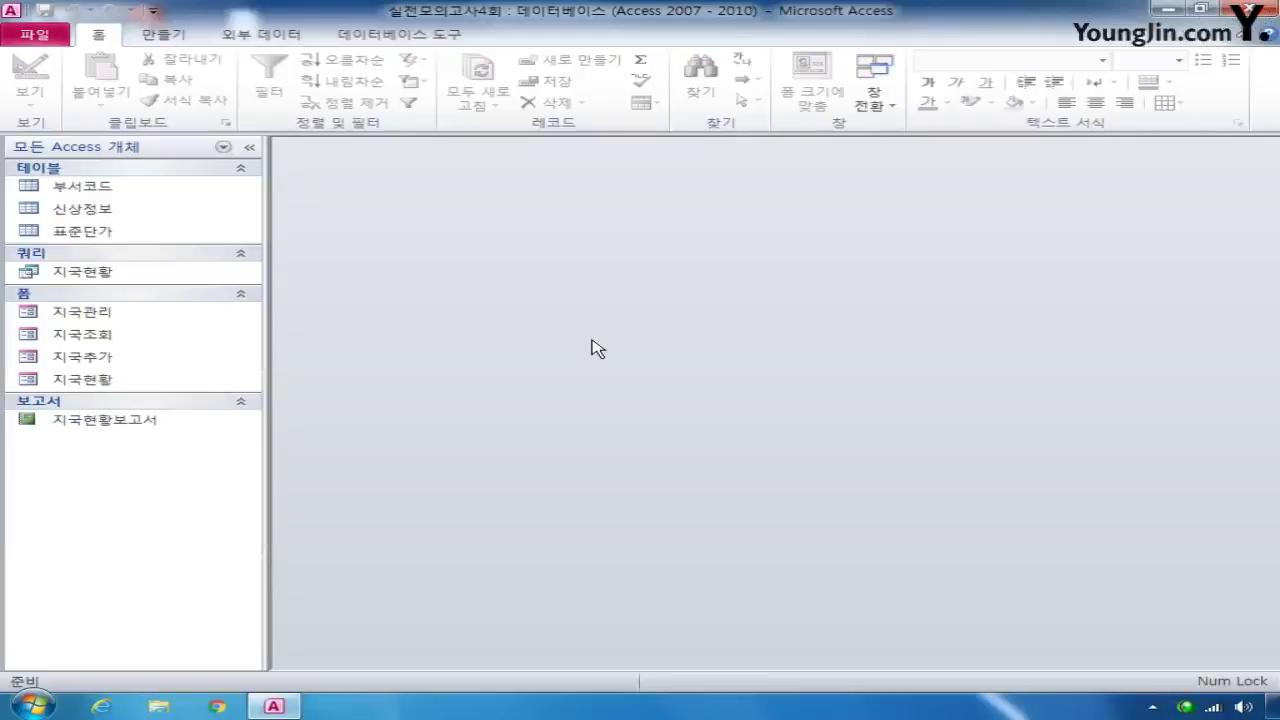
- Open the 신상정보 table in design view and make the 순번 field its primary key
right_click(110, 212)
left_click(175, 246)
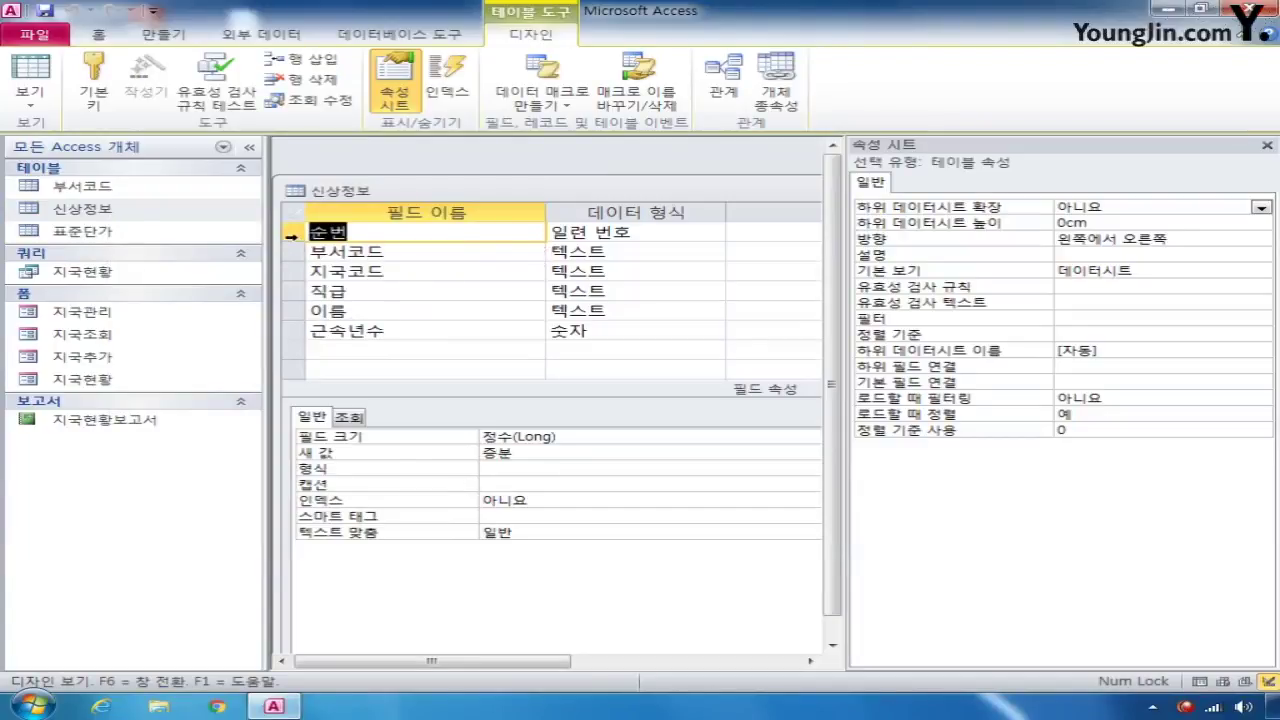
left_click(293, 232)
left_click(112, 88)
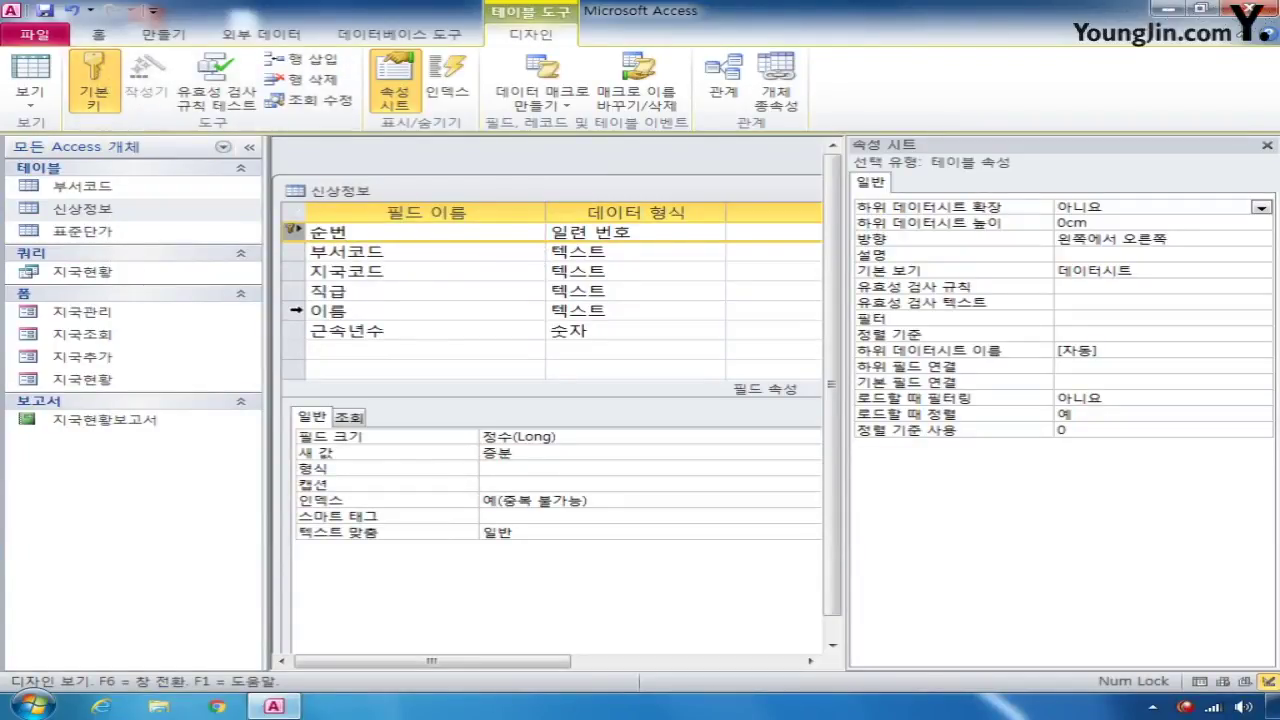
- Close the property sheet and make the 이름 field mandatory by setting 필수 to 예
left_click(296, 312)
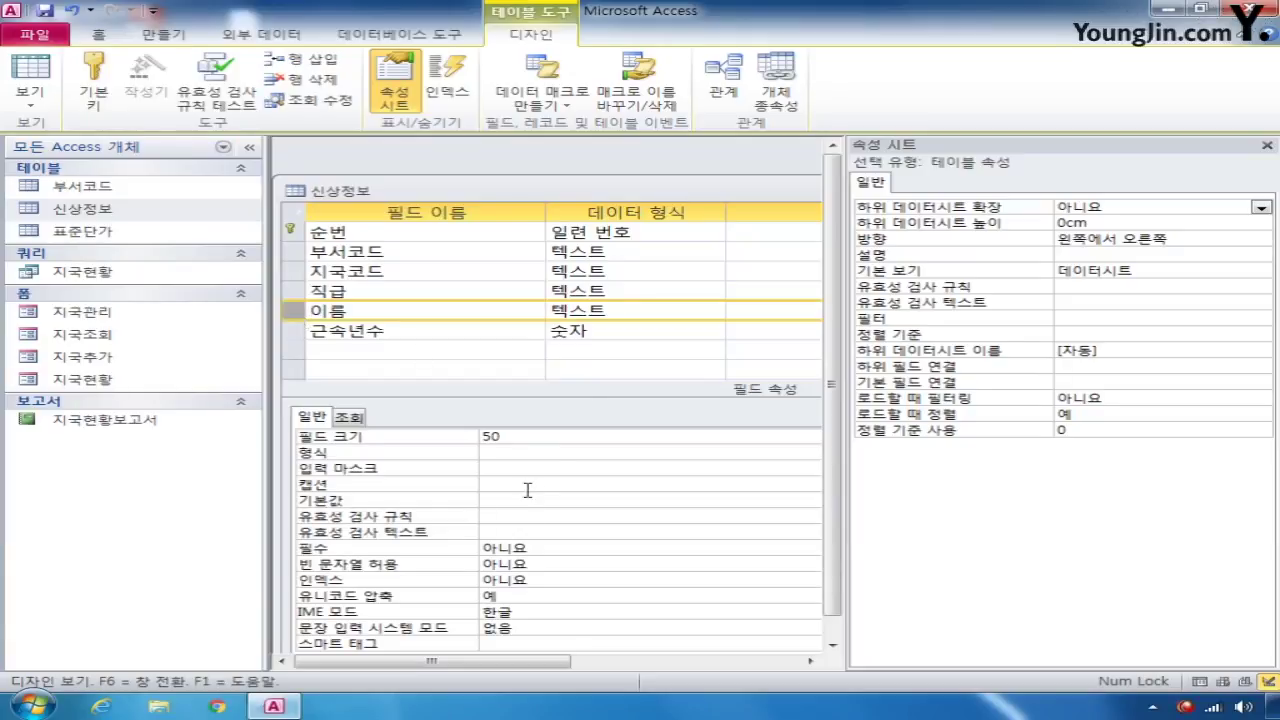
left_click(532, 548)
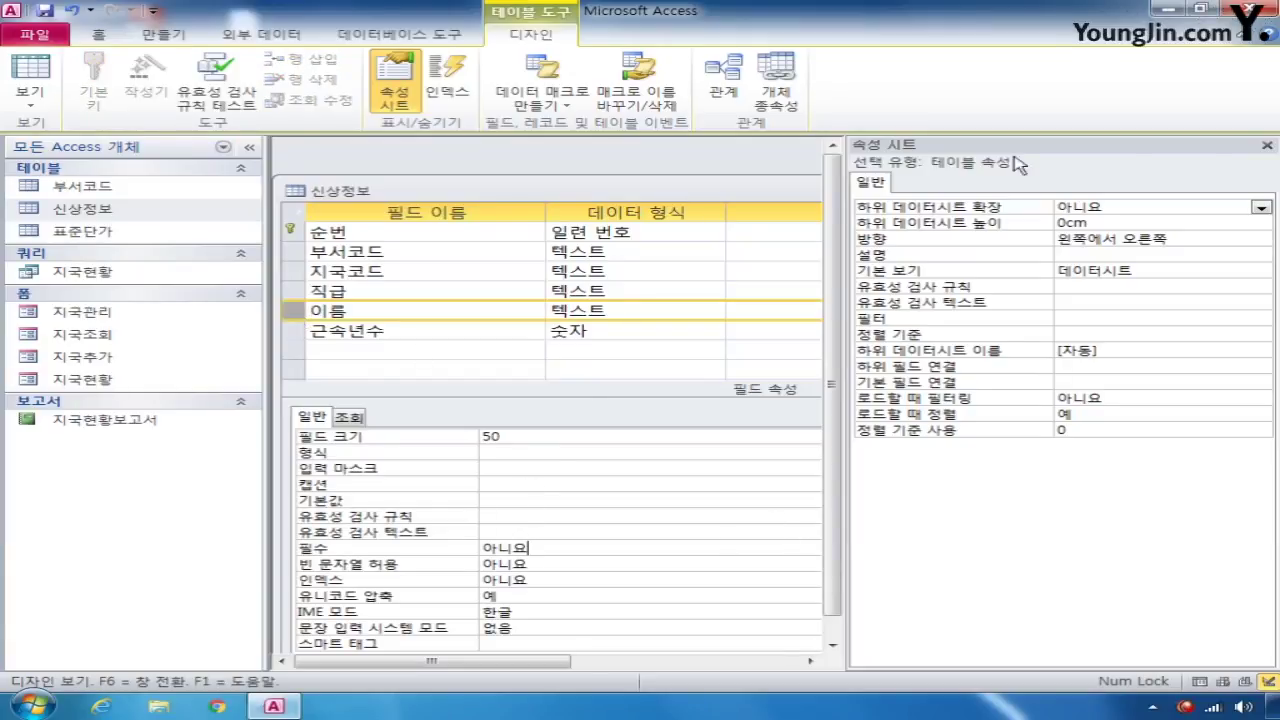
left_click(1266, 146)
left_click(866, 549)
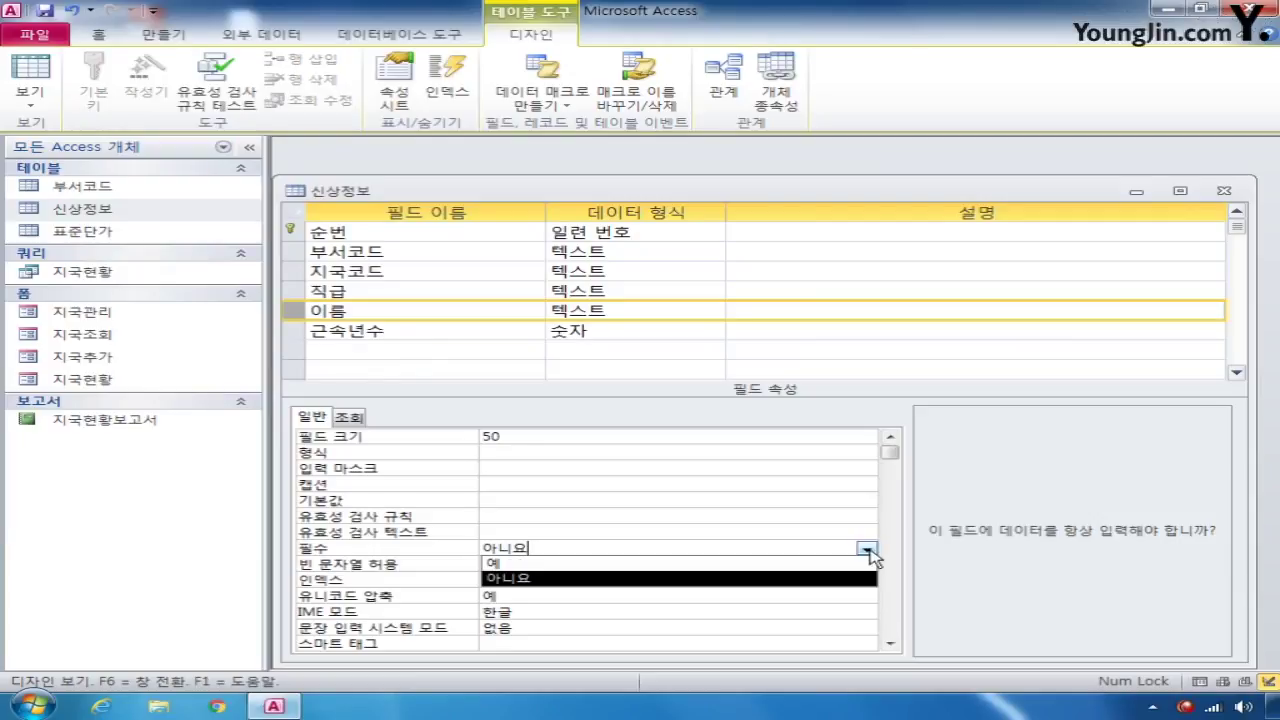
left_click(782, 564)
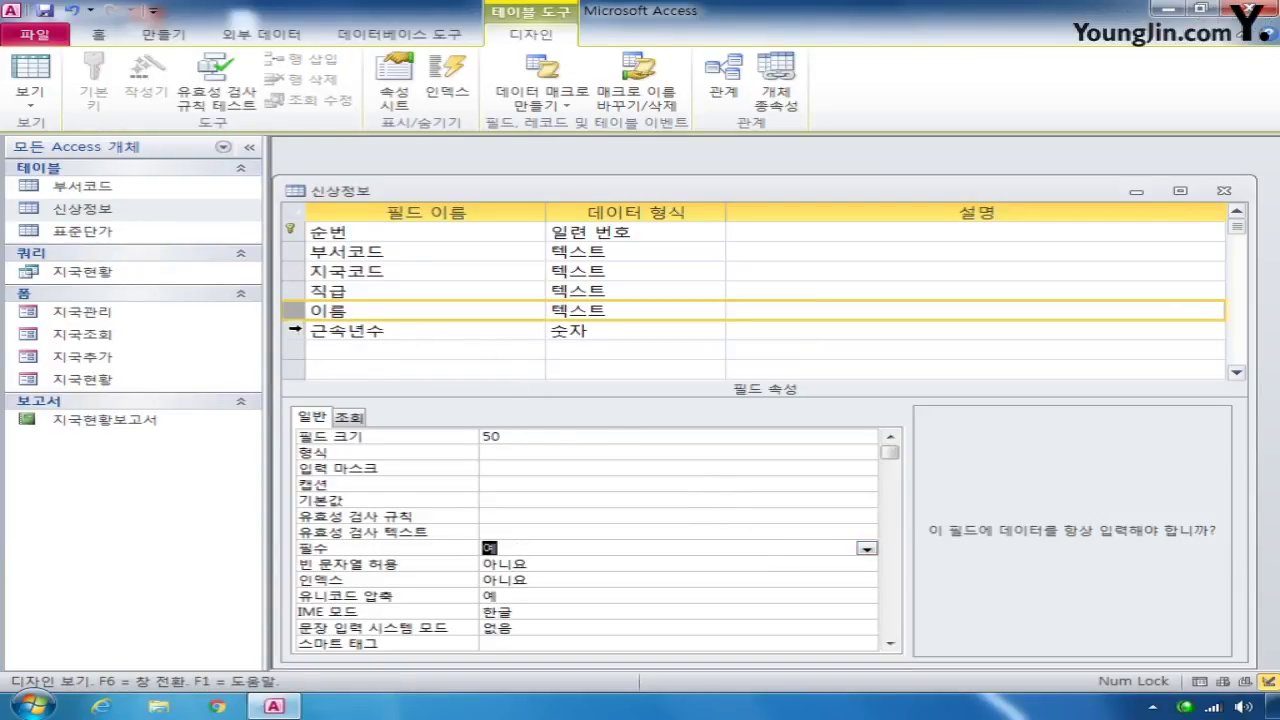
- Set the default value (기본값) of the 근속년수 field to 0
left_click(297, 335)
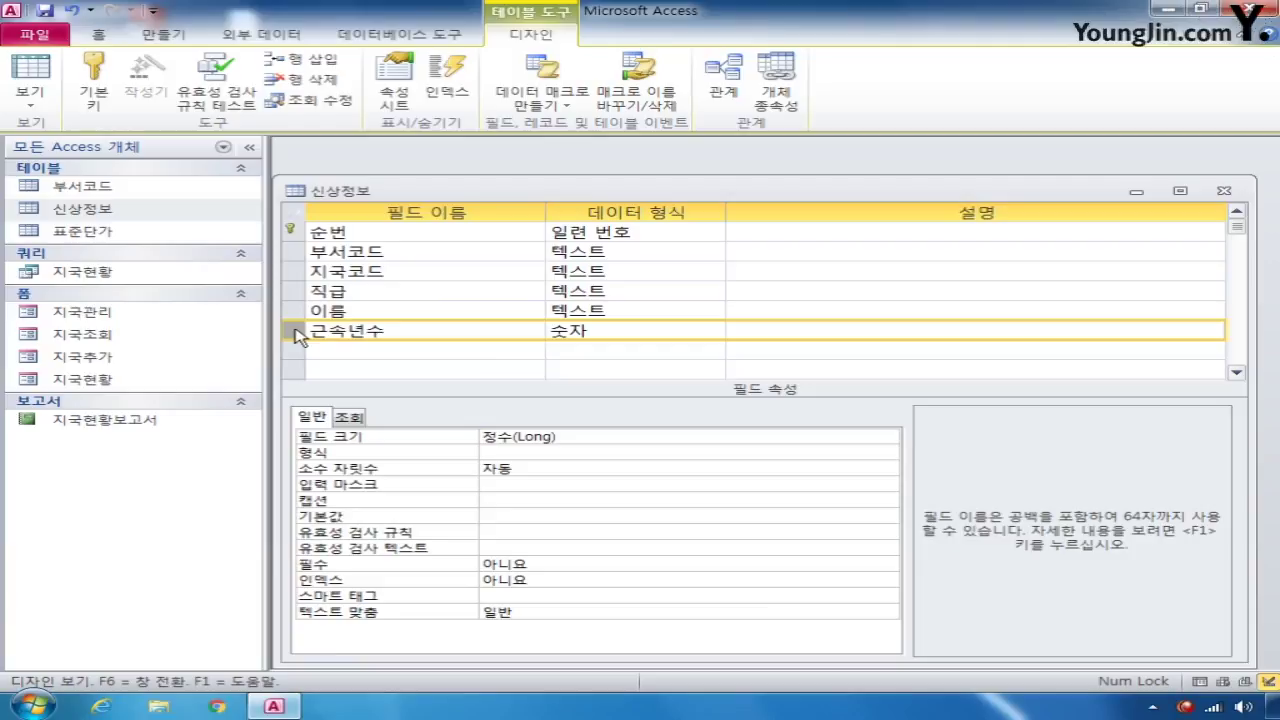
left_click(507, 520)
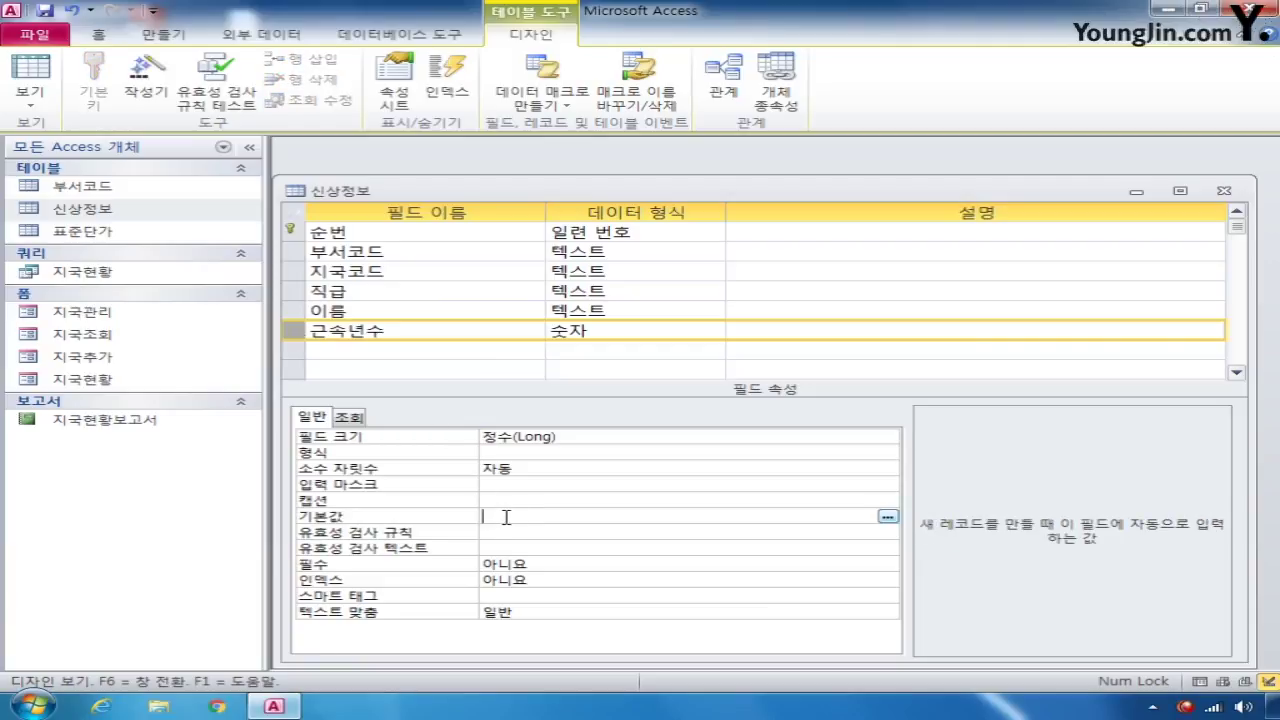
type("이")
key("BackSpace")
type("0")
- Set the IME mode of the 부서코드 field to 영숫자 반자
left_click(293, 256)
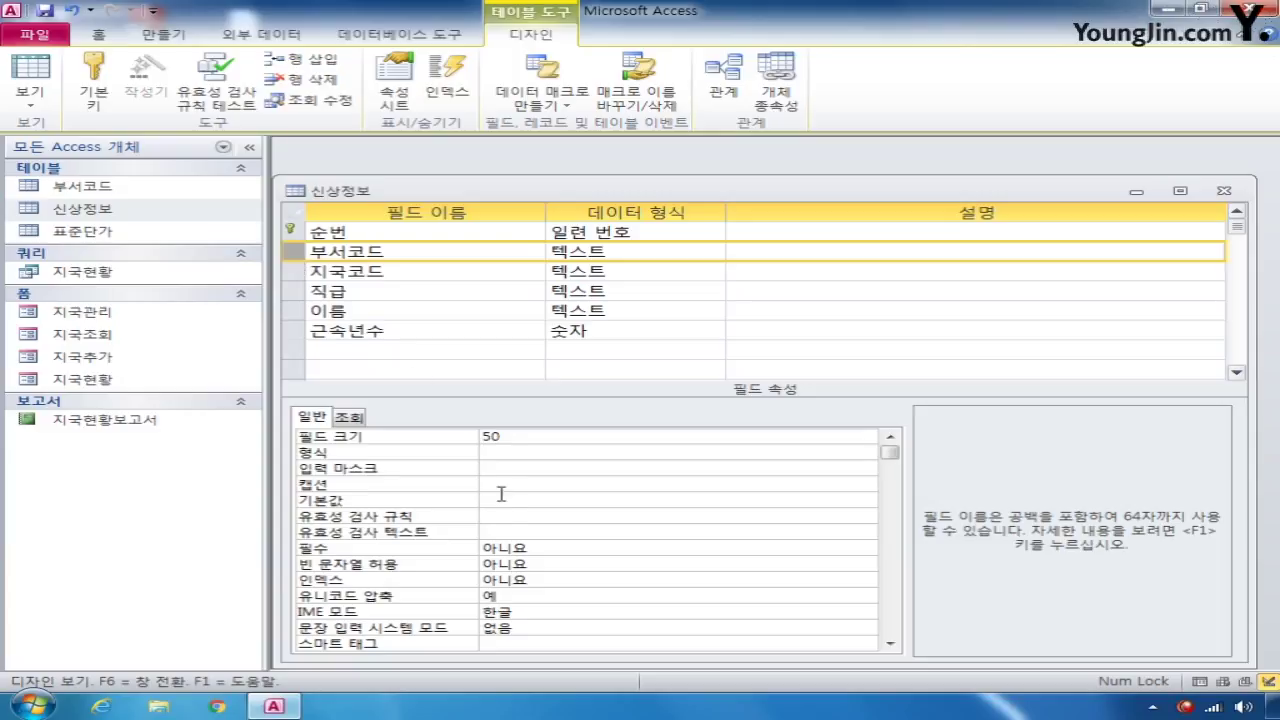
left_click(563, 610)
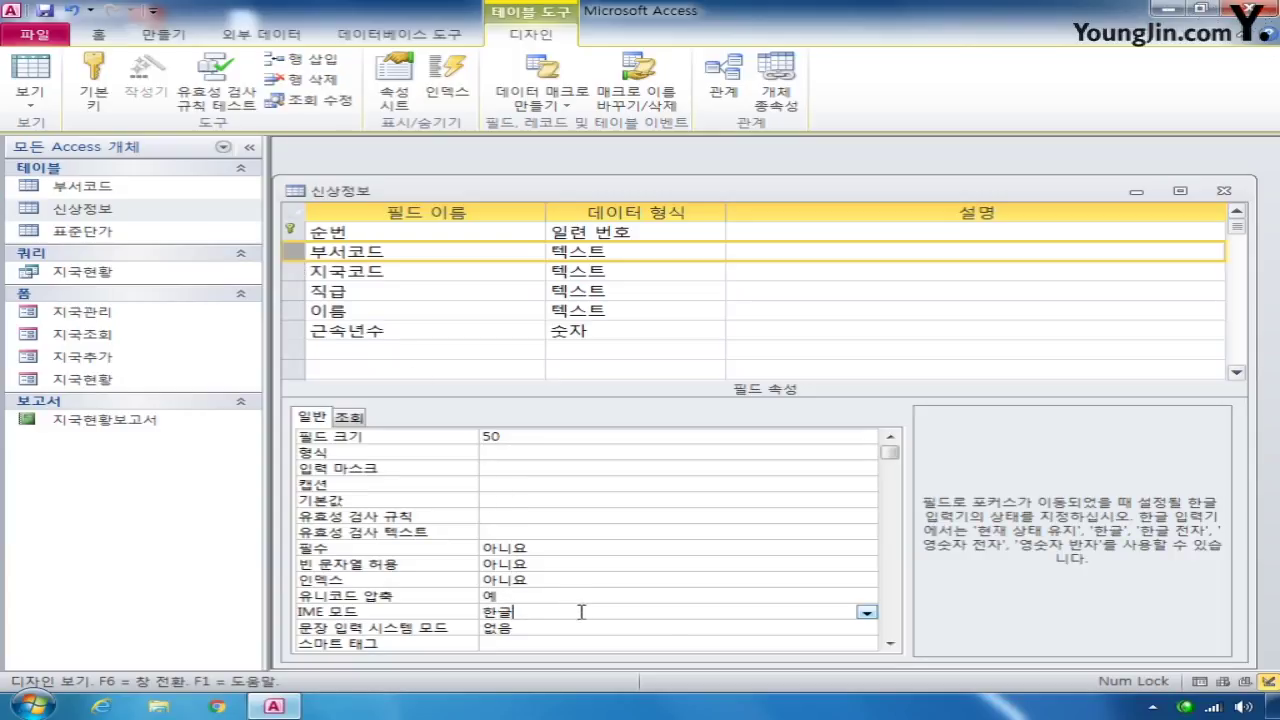
left_click(866, 612)
left_click(768, 566)
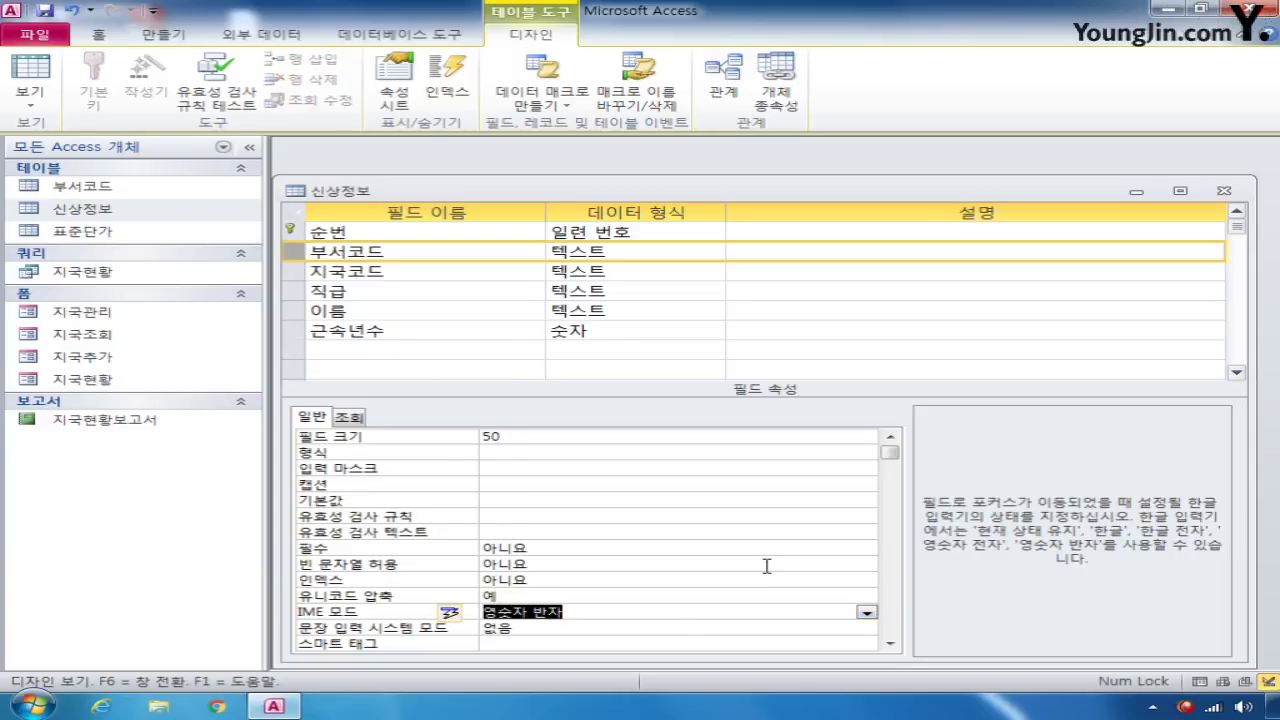
- Set the IME mode of the 지국코드 field to 영숫자 반자
left_click(297, 271)
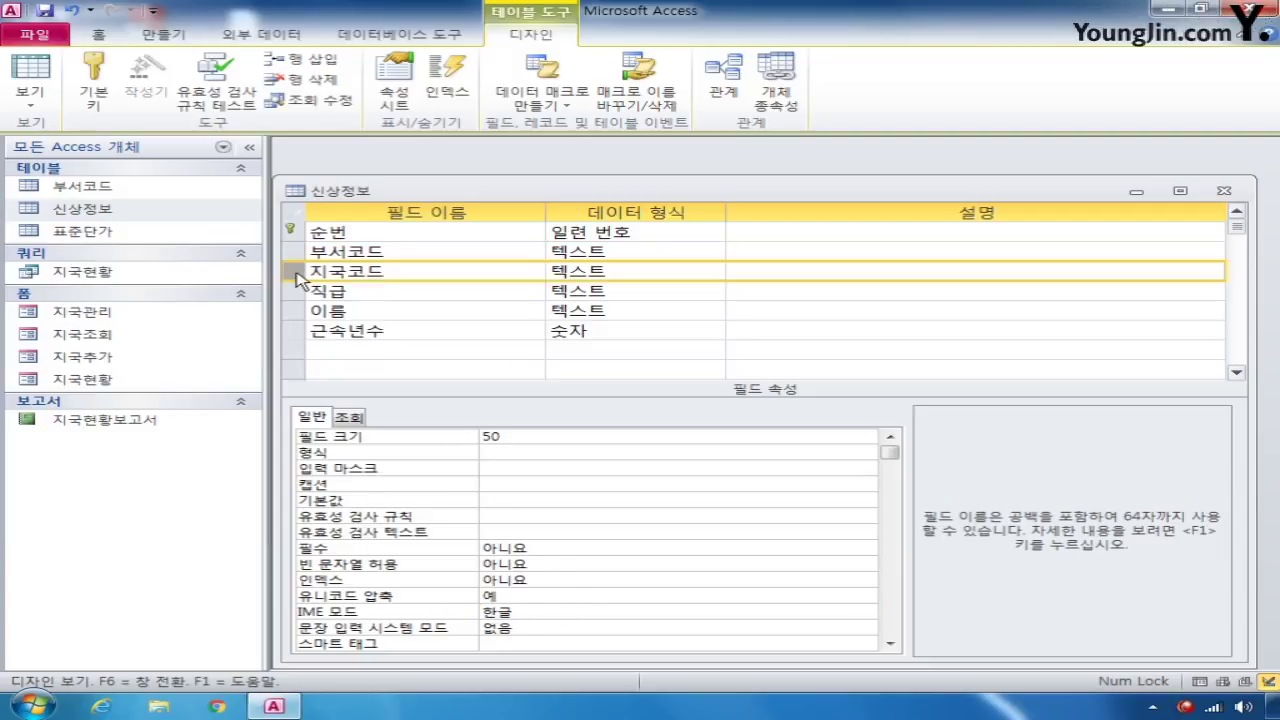
left_click(666, 609)
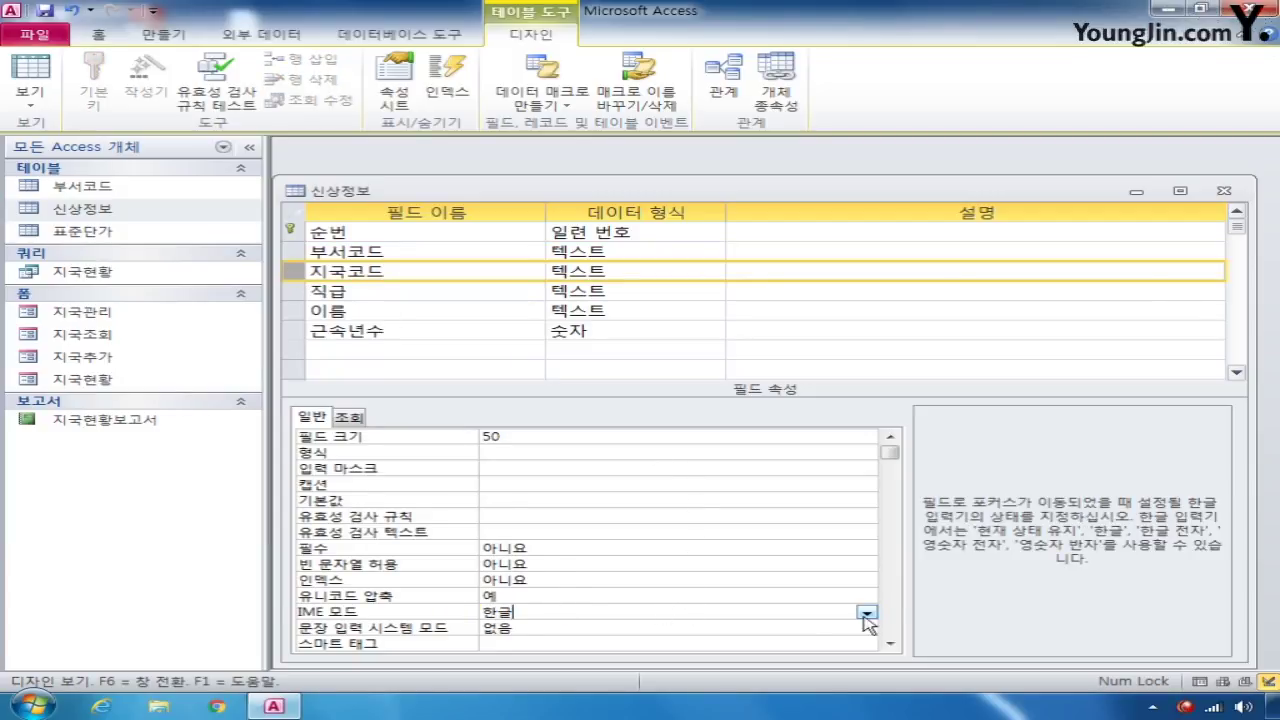
left_click(866, 612)
left_click(808, 570)
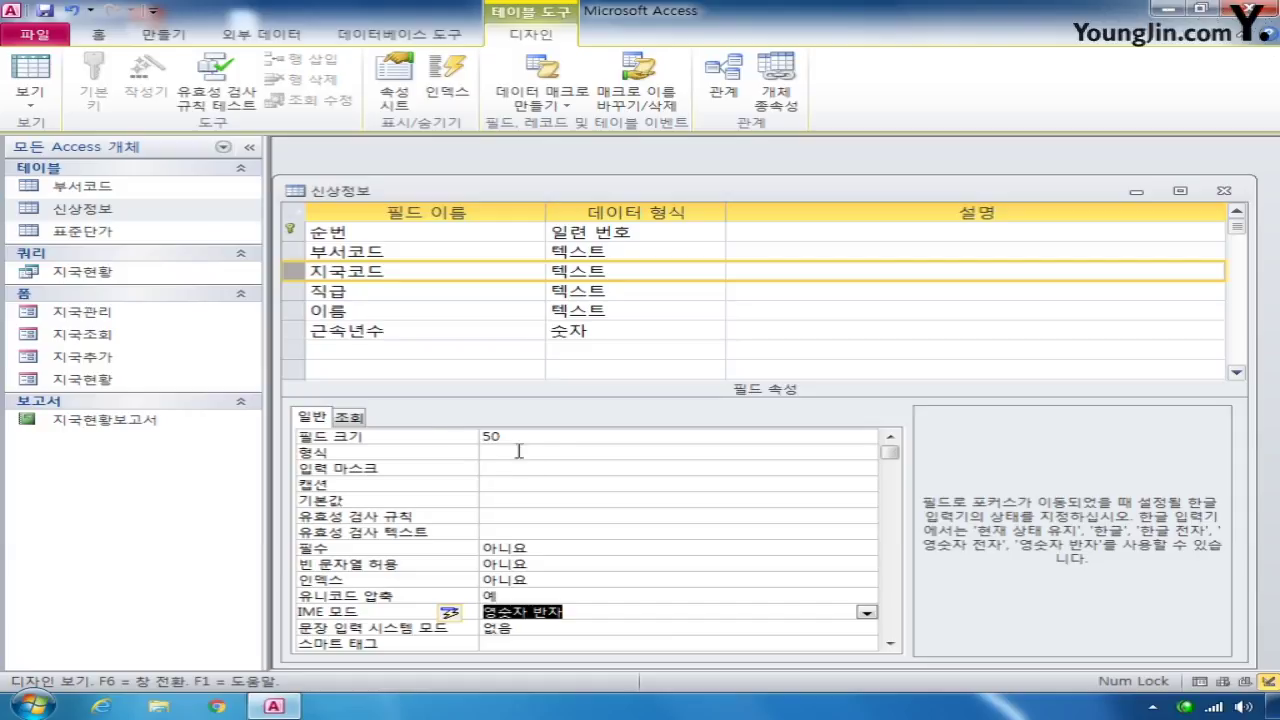
- Set the 지국코드 field's index to 예(중복 가능) and close the 신상정보 table, saving its design changes
left_click(293, 276)
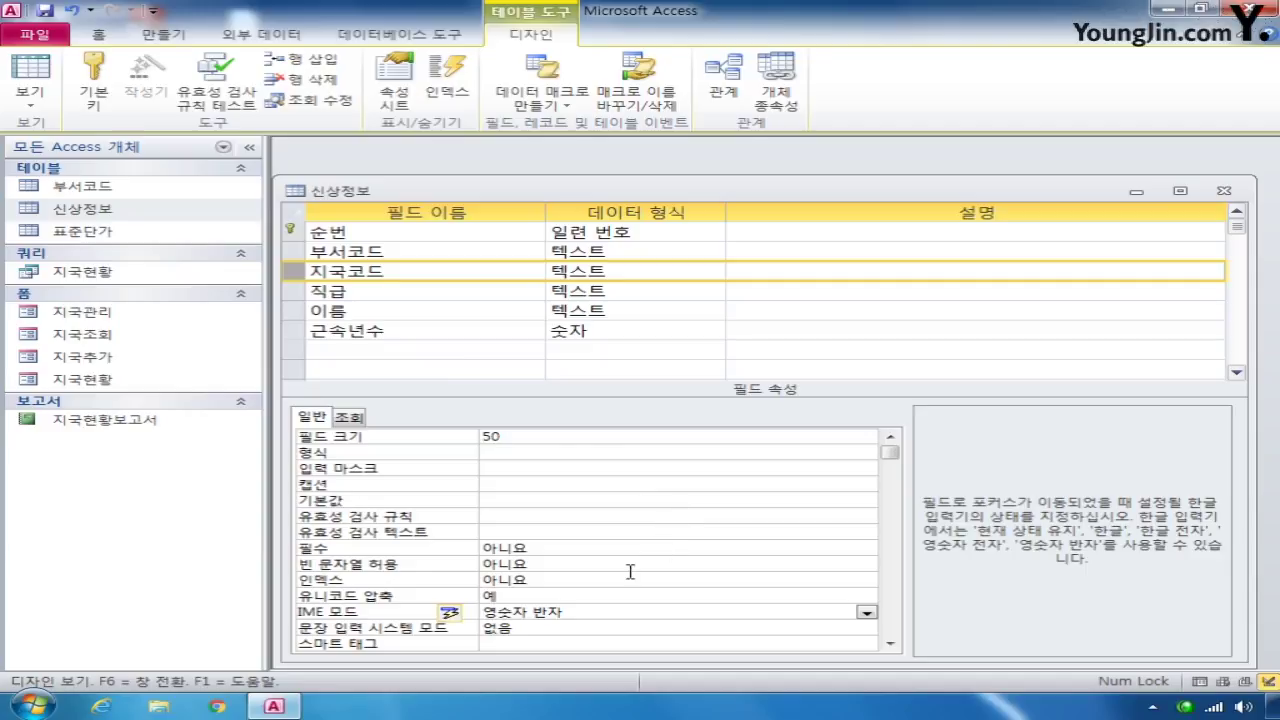
left_click(600, 582)
left_click(866, 581)
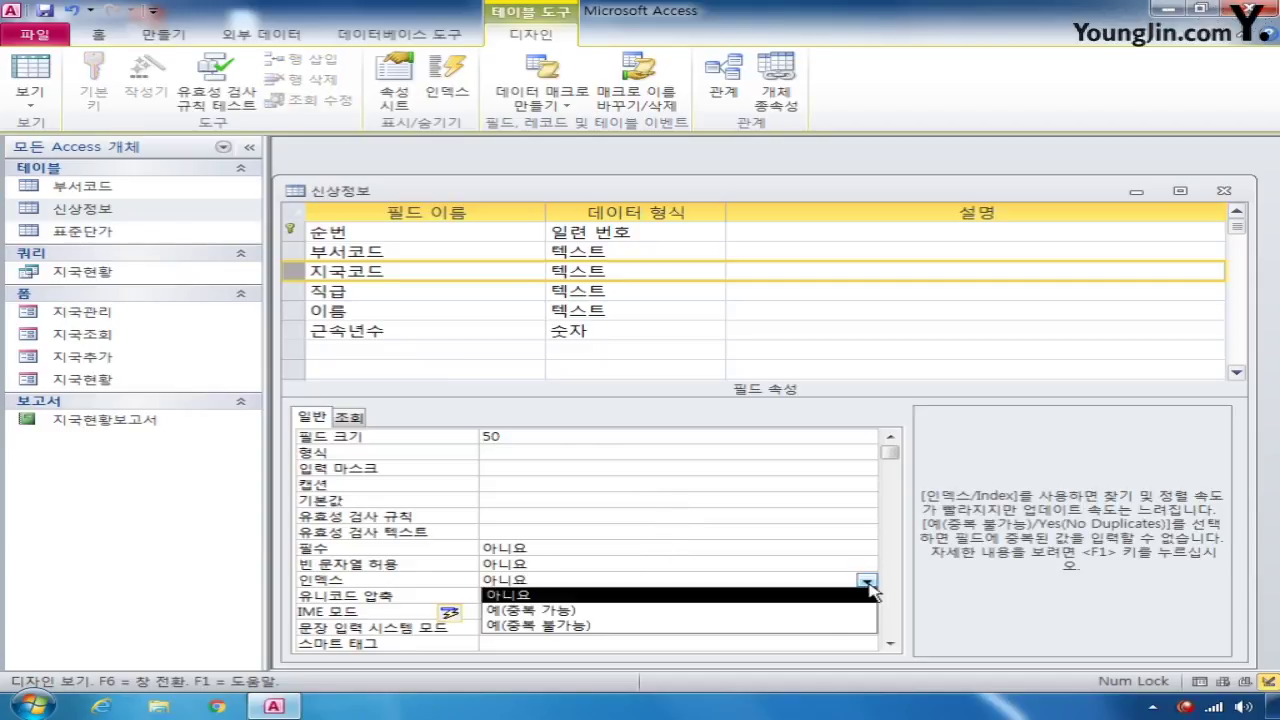
left_click(812, 618)
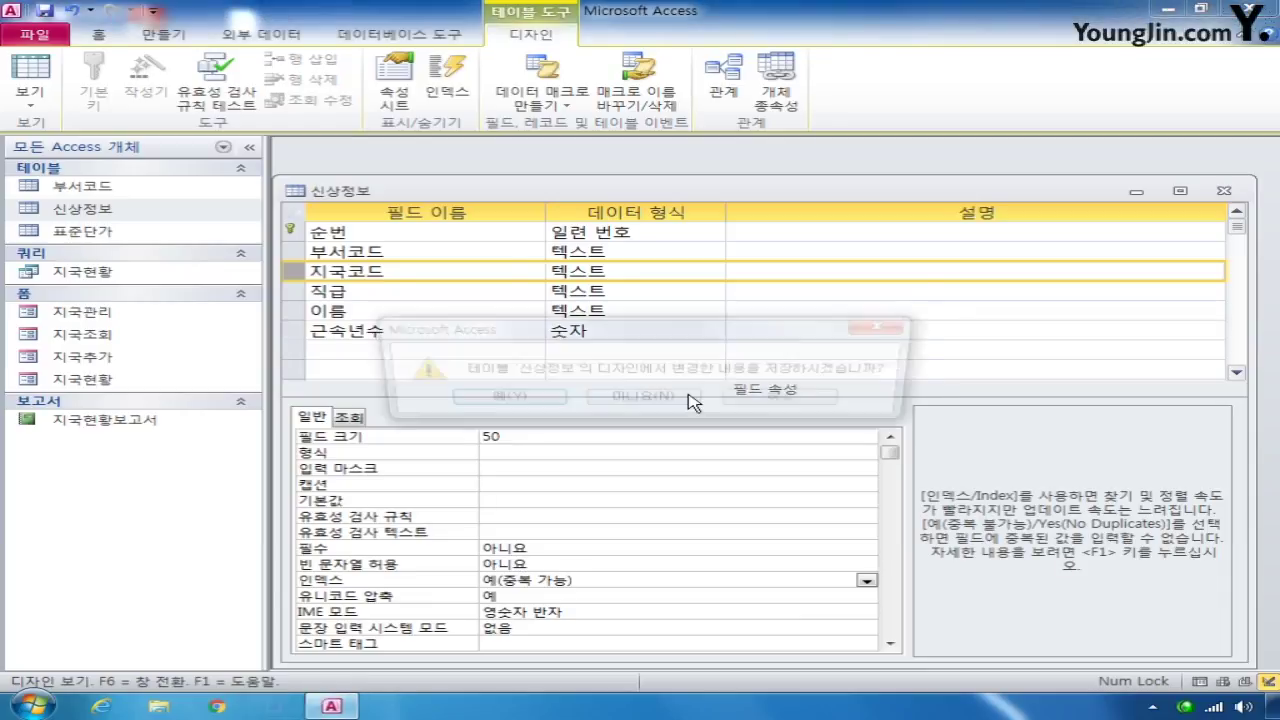
left_click(530, 402)
left_click(530, 395)
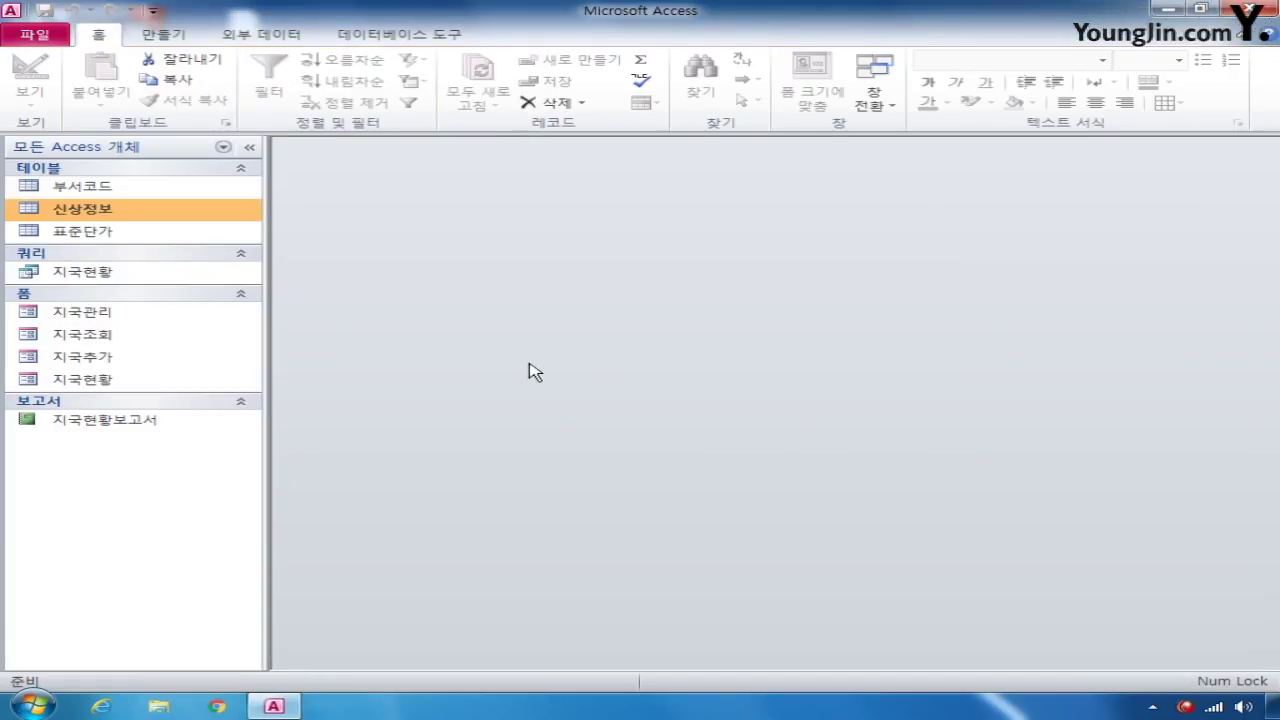
- Reopen the 신상정보 table in design view and set the 부서코드 field's lookup display control to 콤보 상자
right_click(105, 216)
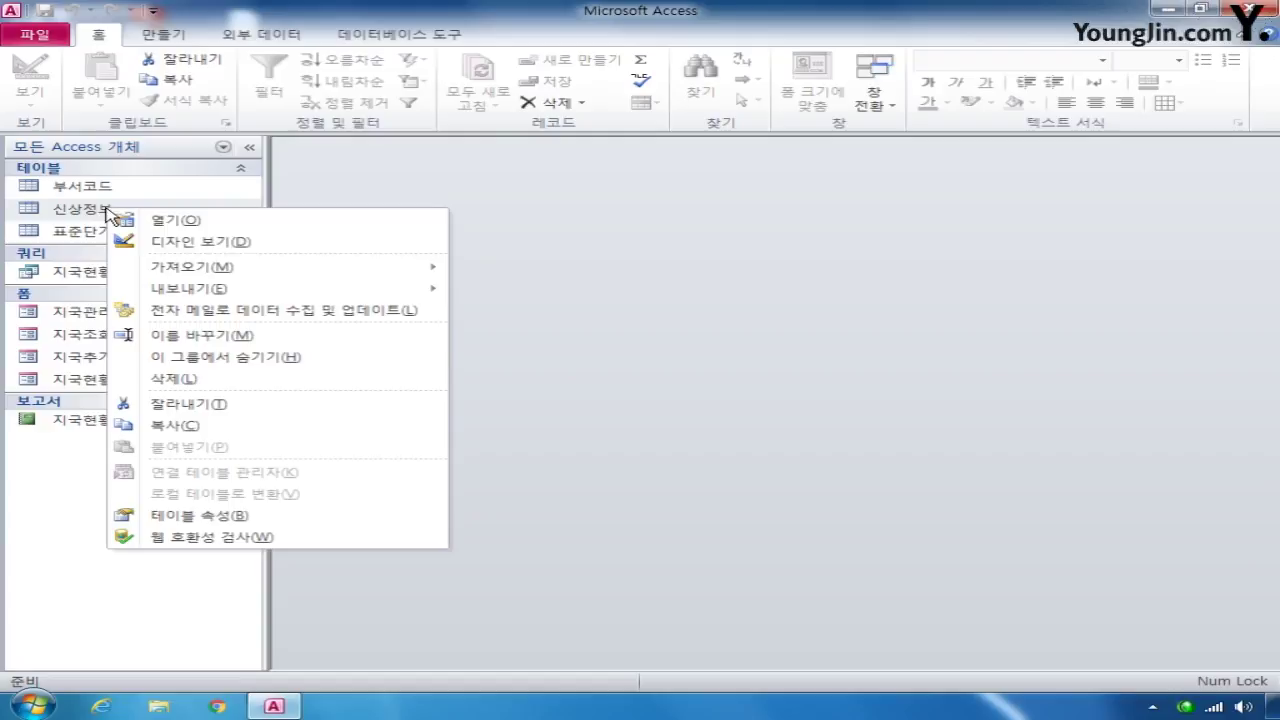
left_click(180, 241)
left_click_drag(615, 198, 627, 175)
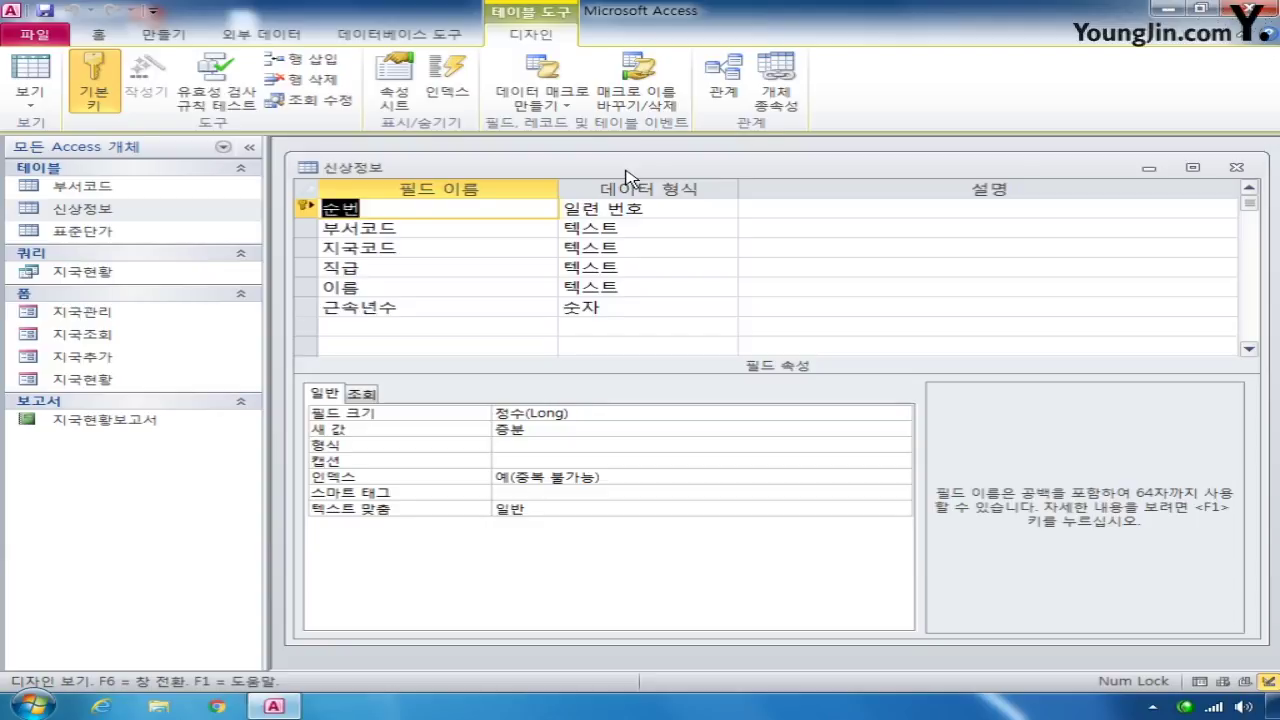
left_click(304, 230)
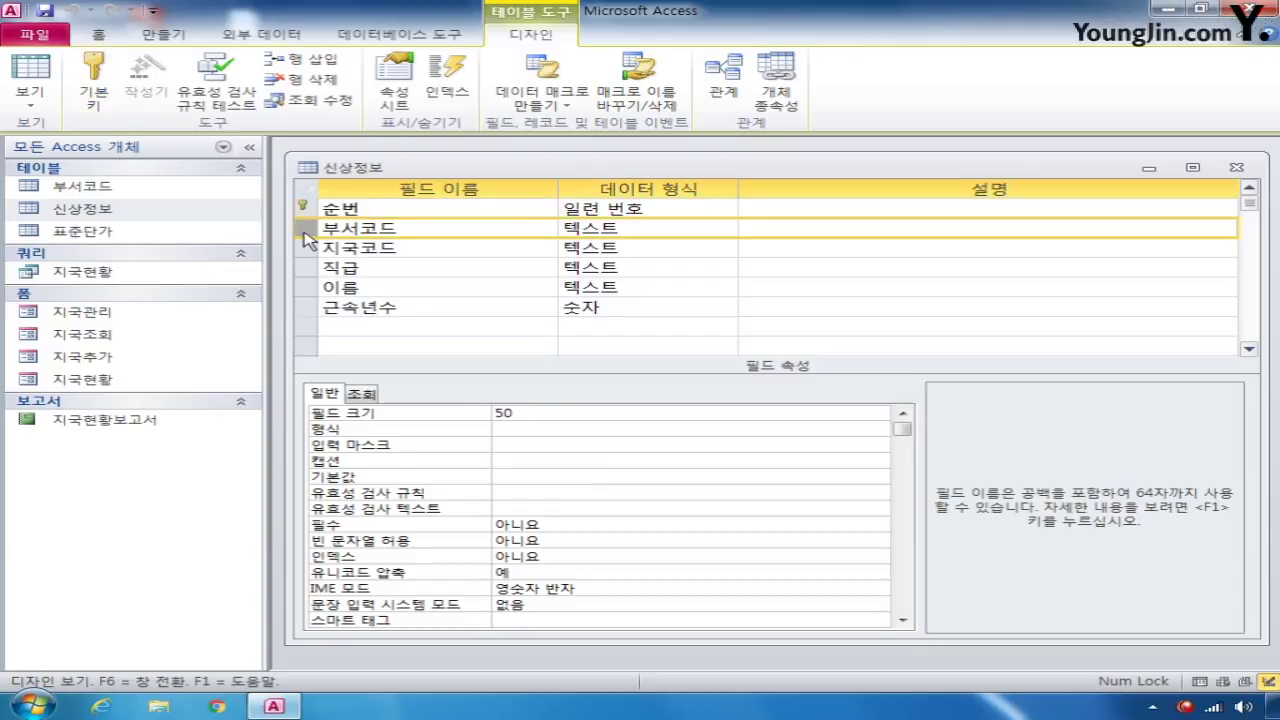
left_click(362, 396)
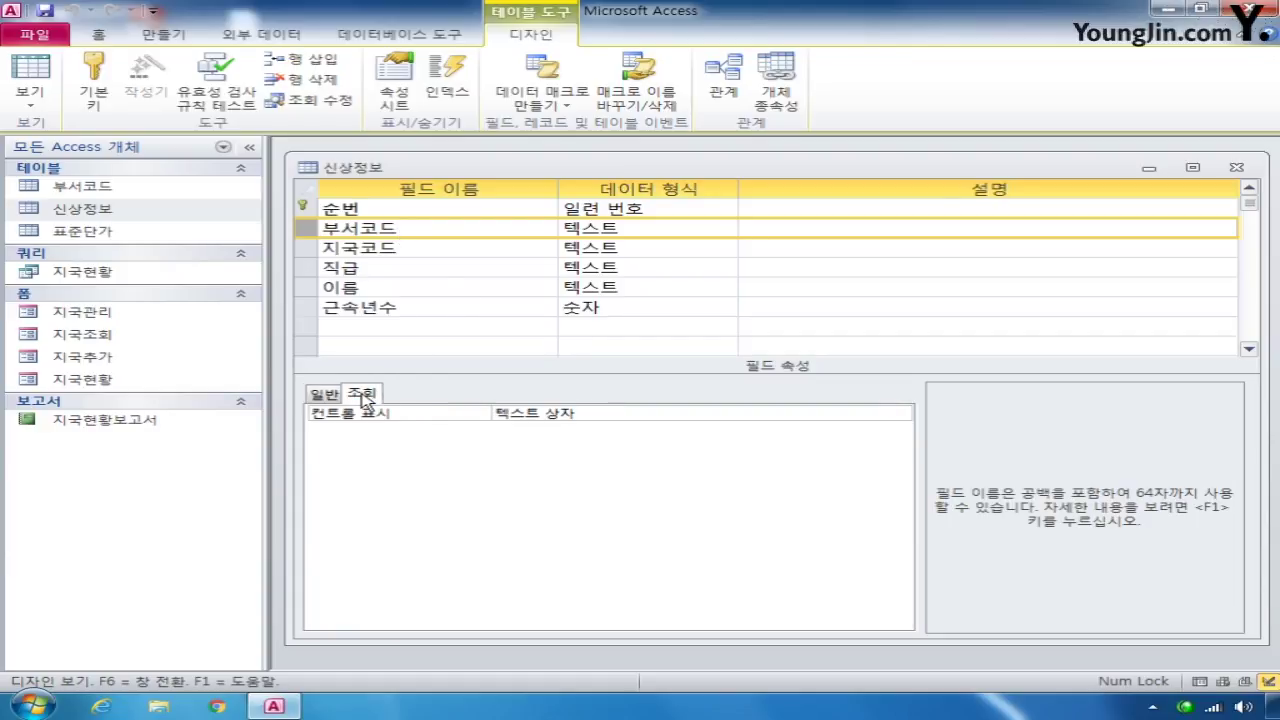
left_click(642, 418)
left_click(901, 414)
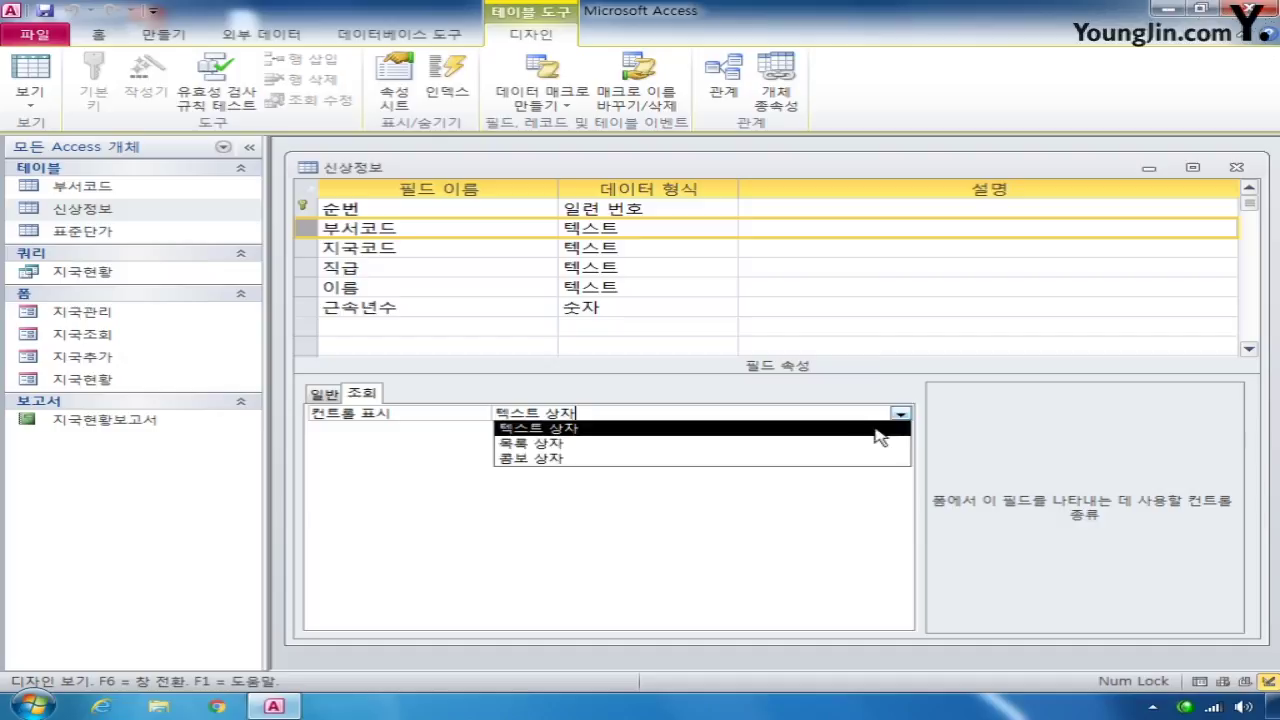
left_click(802, 457)
- Build the 부서코드 lookup's row source from the 부서코드 table with the fields 부서코드 and 부서명, and save the SQL statement
left_click(720, 445)
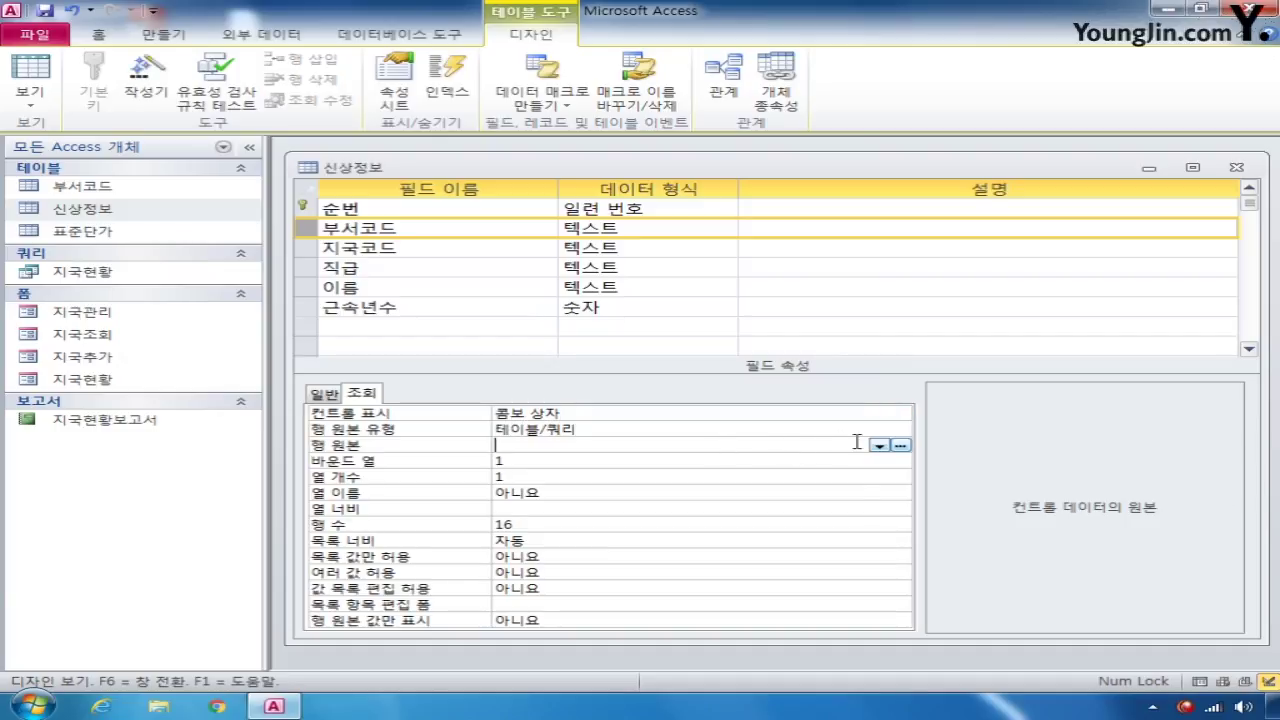
left_click(900, 444)
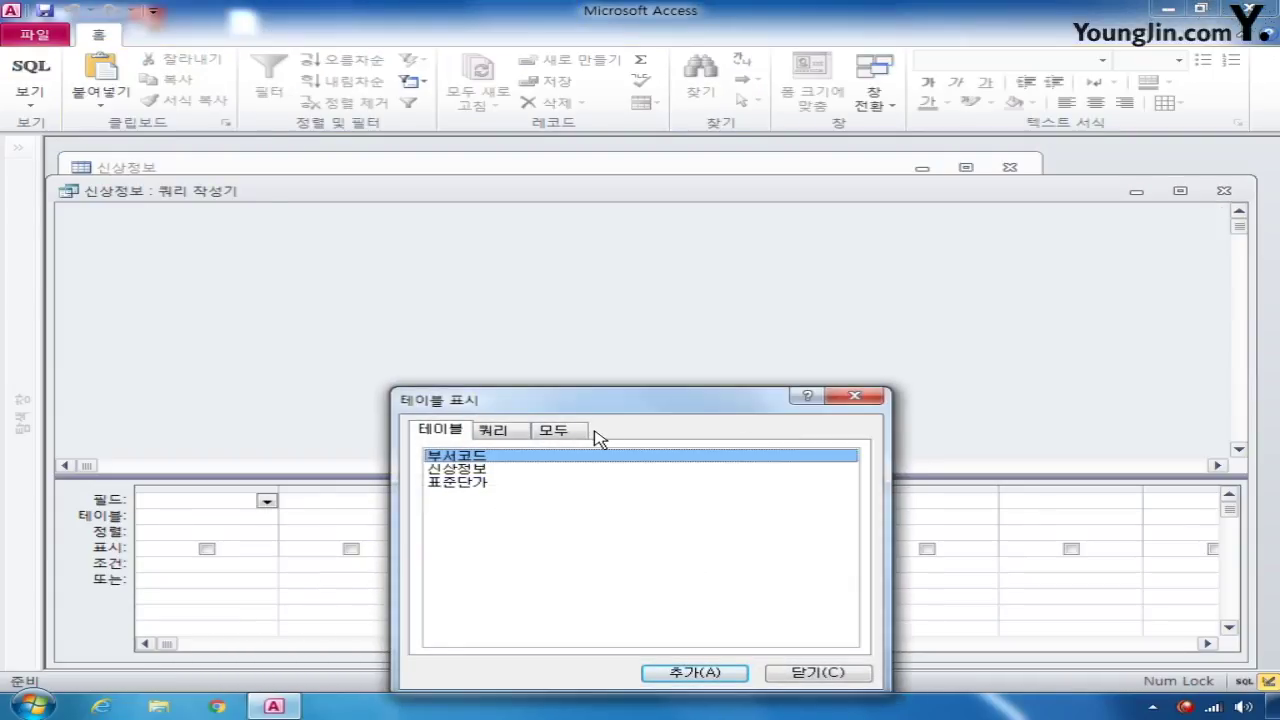
double_click(474, 456)
left_click(826, 674)
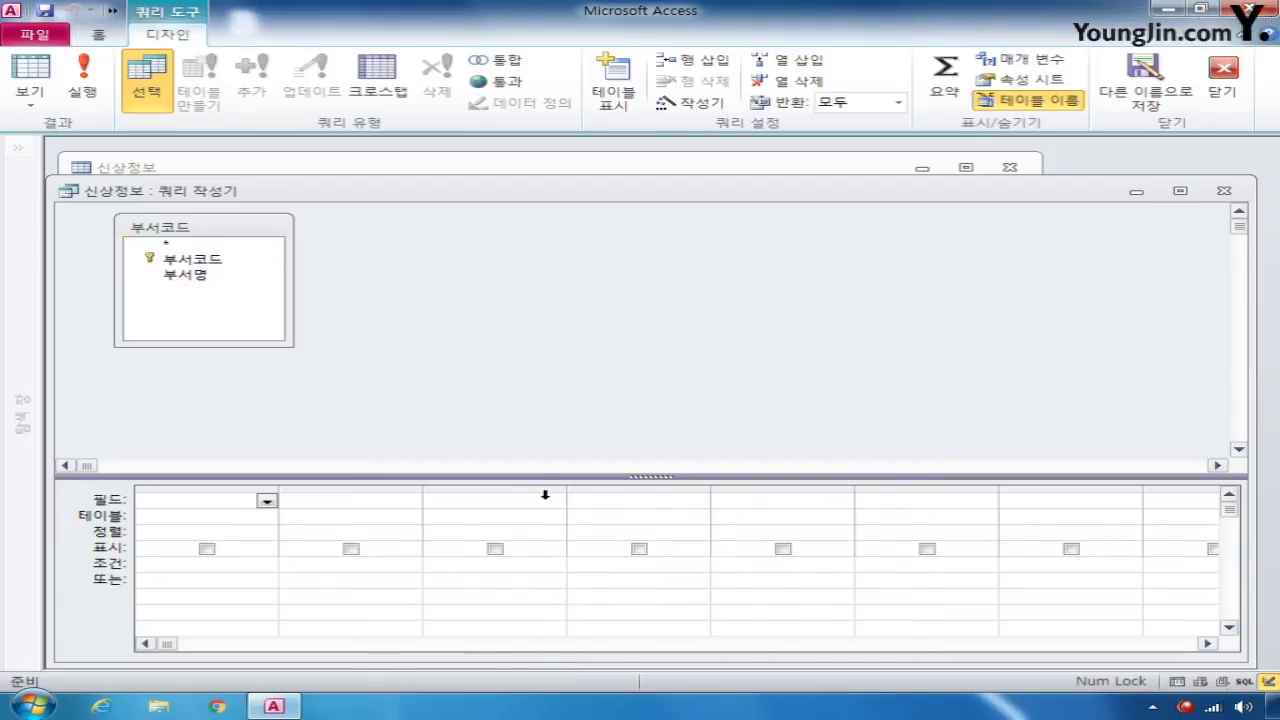
double_click(212, 259)
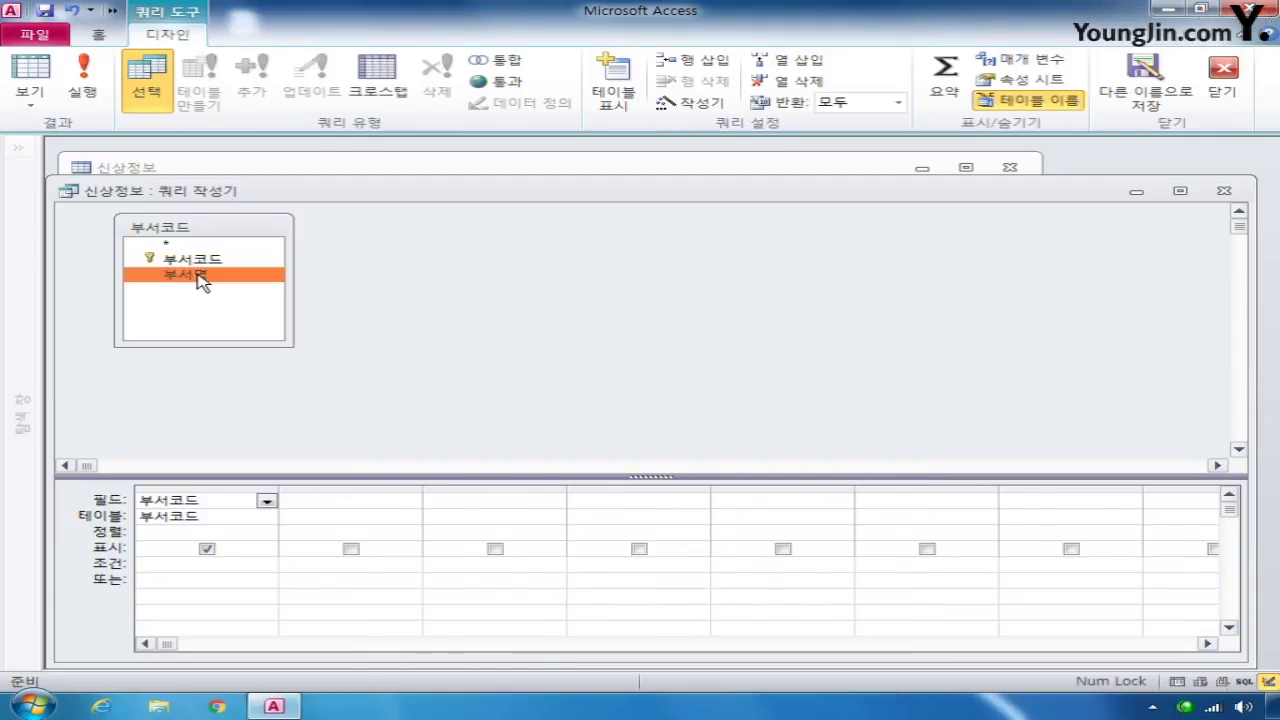
double_click(198, 277)
left_click(1224, 190)
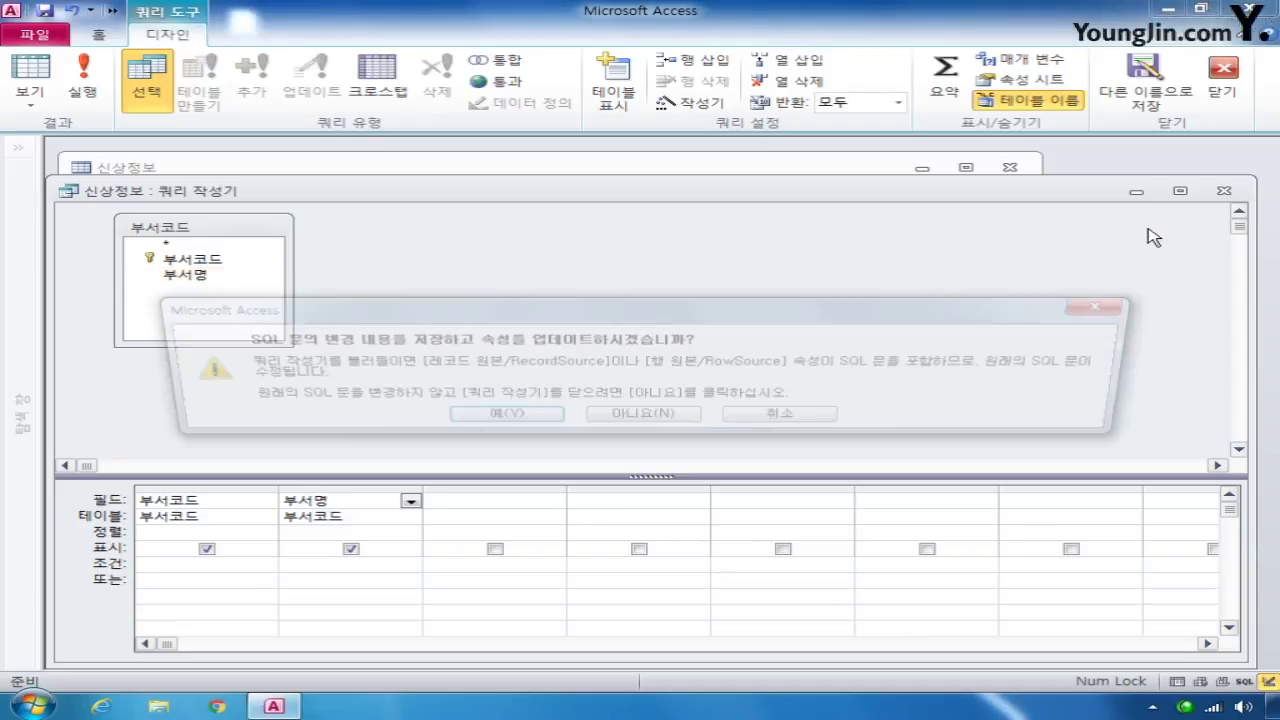
left_click(497, 423)
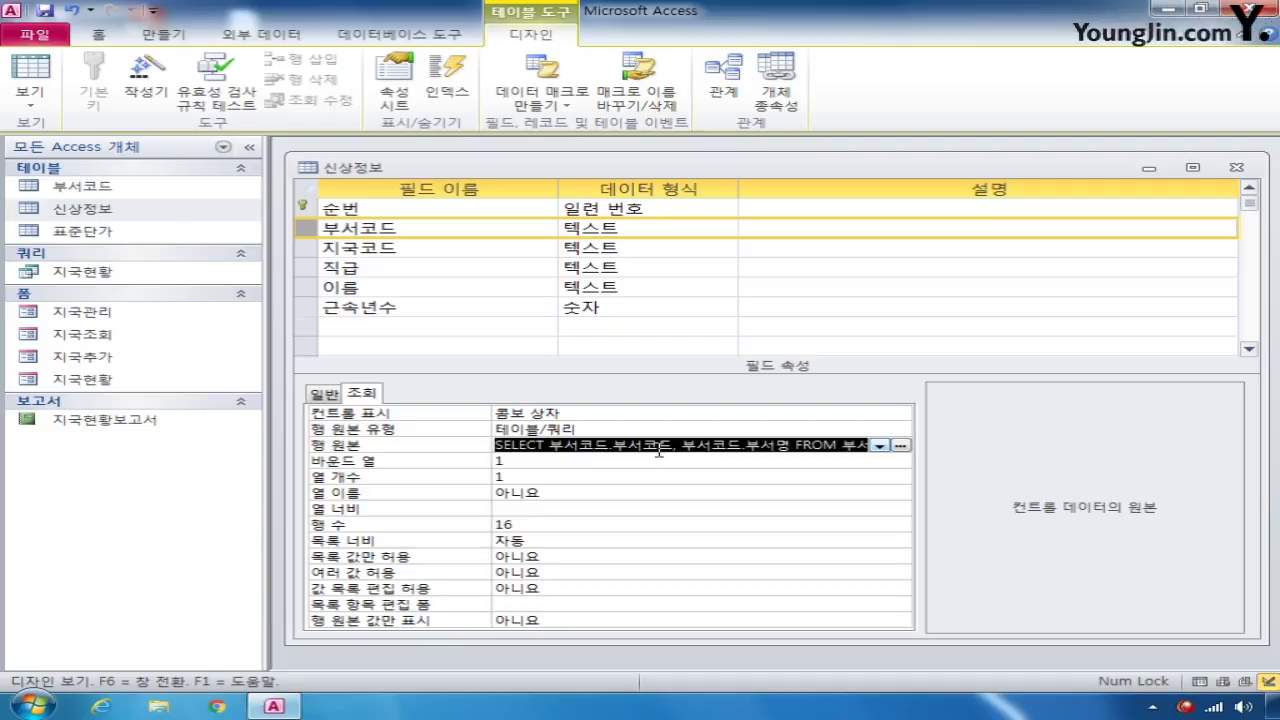
- Set the 부서코드 lookup's column count (열 개수) to 2 and its column widths (열 너비) to 1;2
left_click(551, 462)
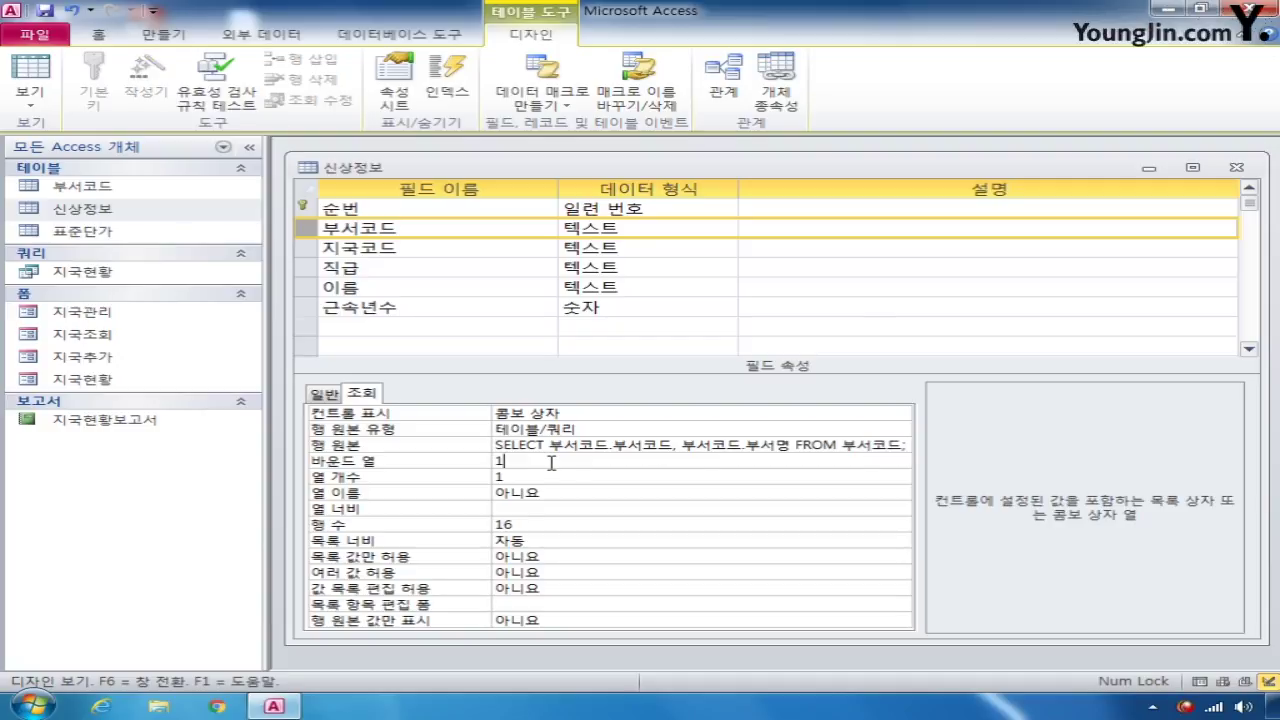
left_click(661, 443)
left_click(536, 477)
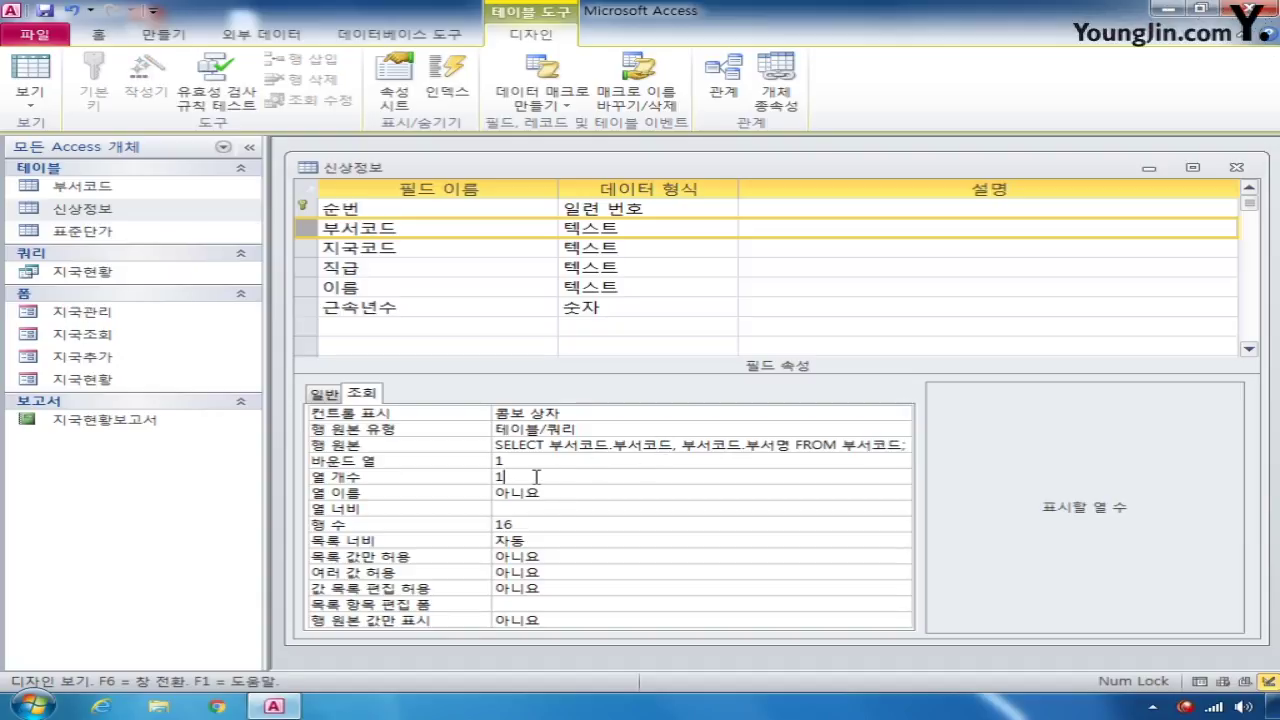
left_click_drag(536, 477, 484, 484)
left_click(513, 508)
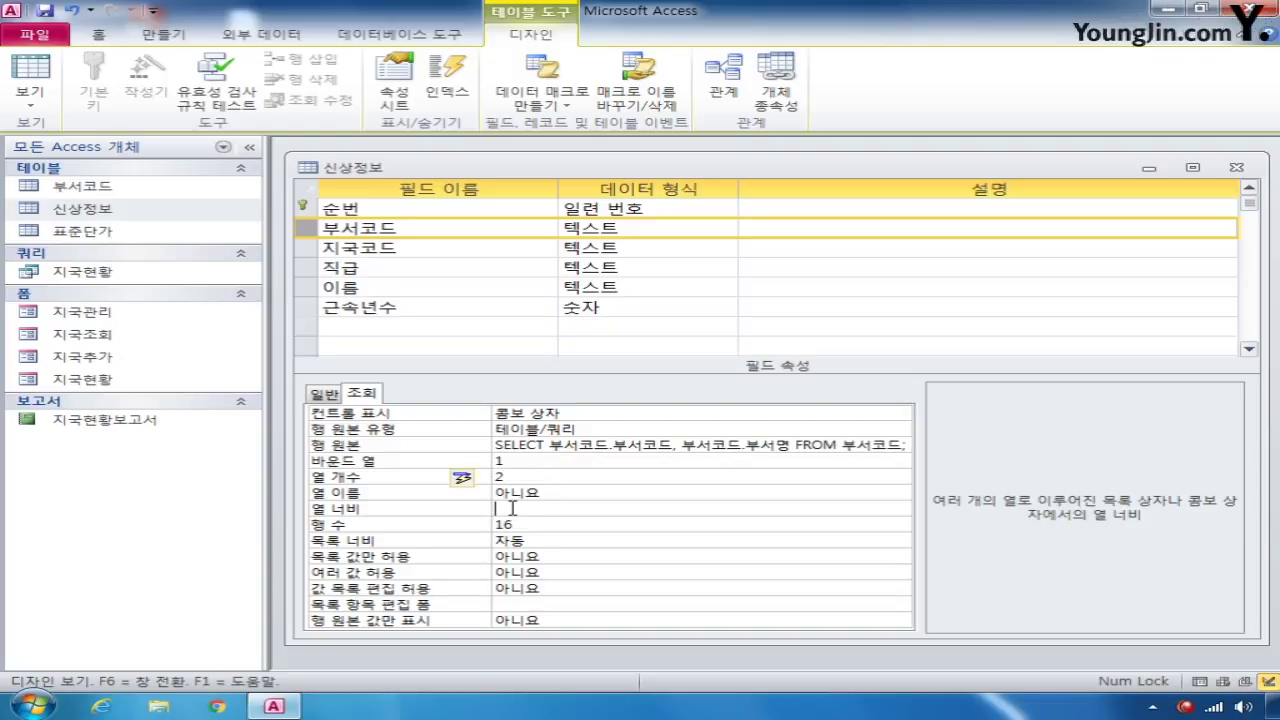
type("1;2")
- Set the 지국코드 field's lookup display control to 콤보 상자
left_click(308, 252)
left_click(605, 414)
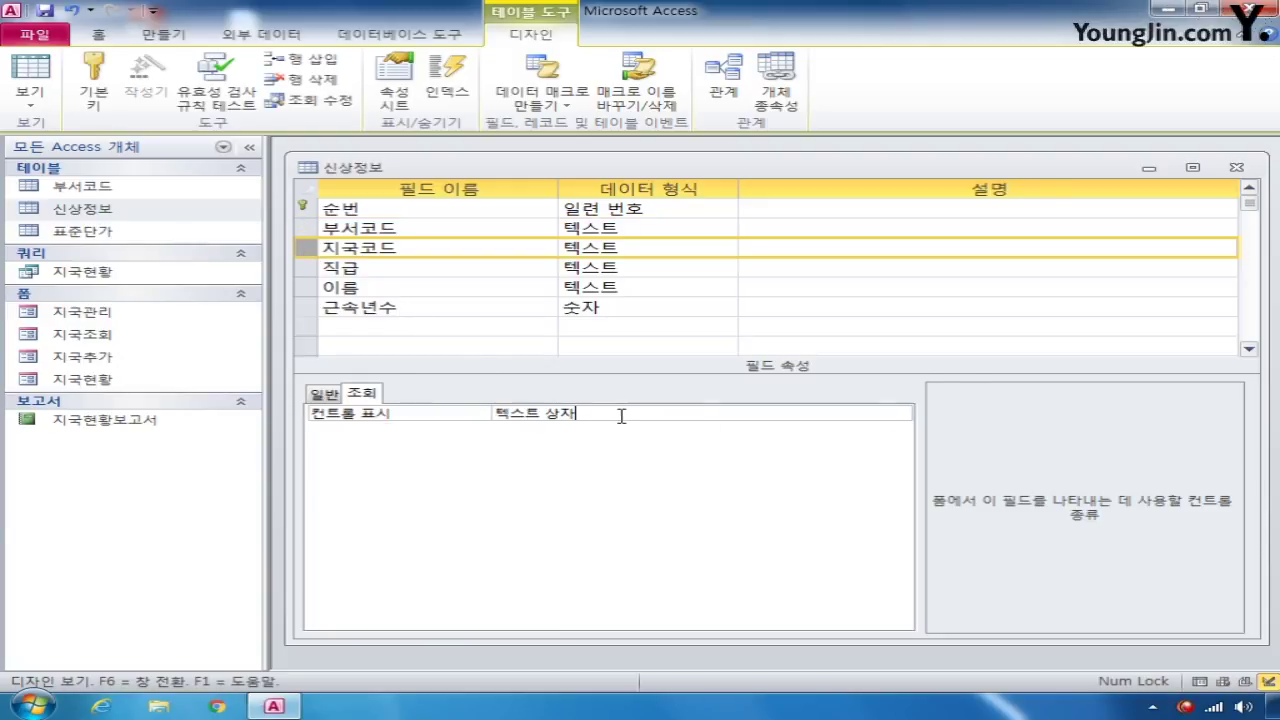
left_click(900, 414)
left_click(815, 466)
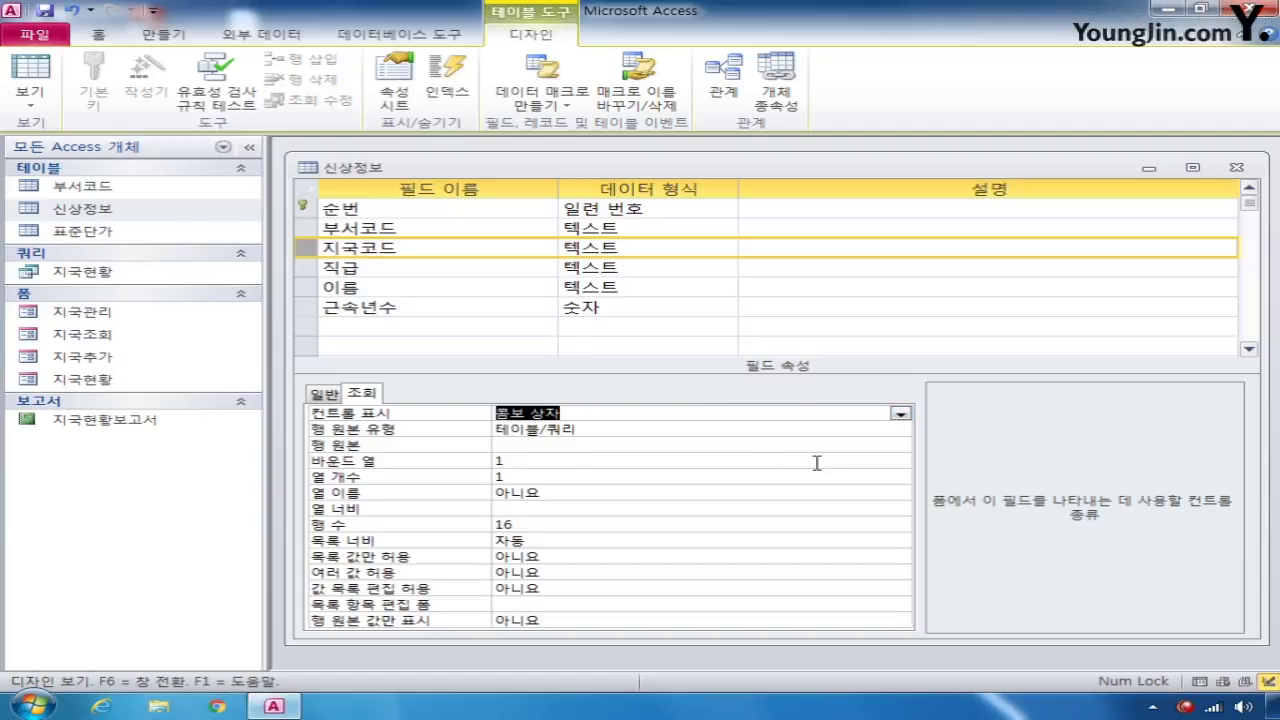
- Build the 지국코드 lookup's row source from the 표준단가 table with the fields 지국코드 and 지국위치, and save the SQL statement
left_click(678, 446)
left_click(905, 446)
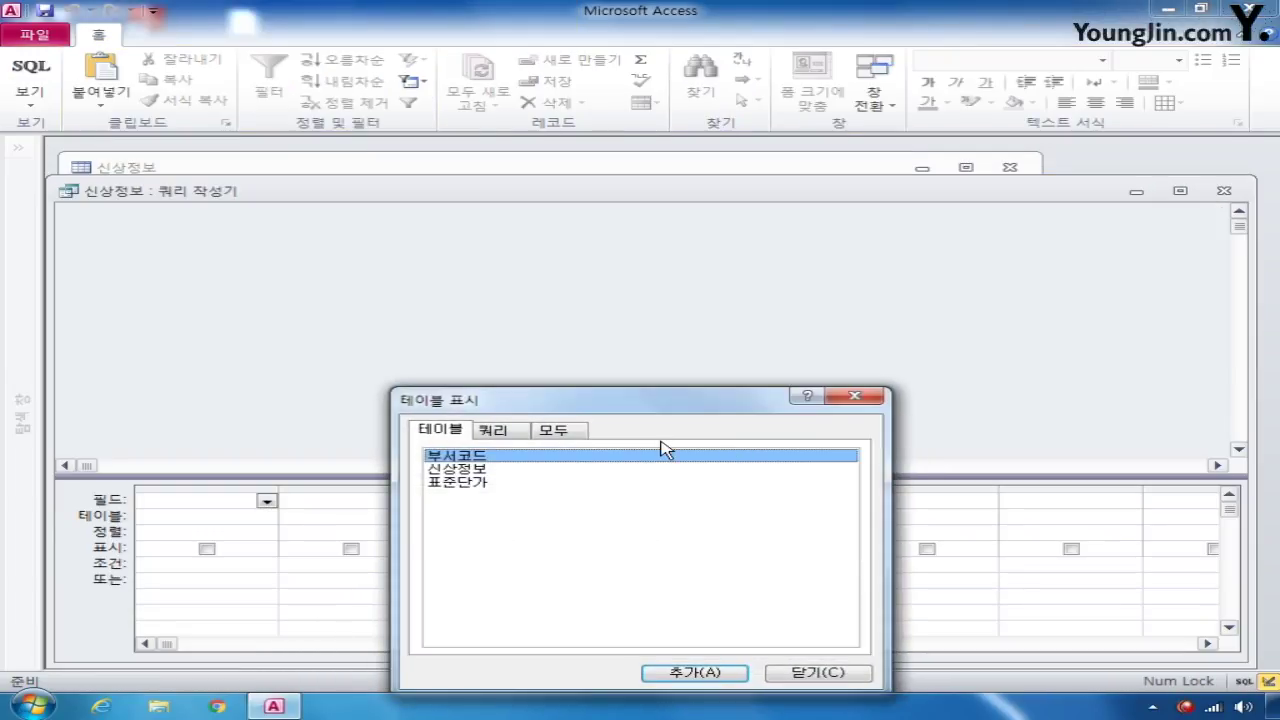
double_click(485, 482)
left_click(818, 672)
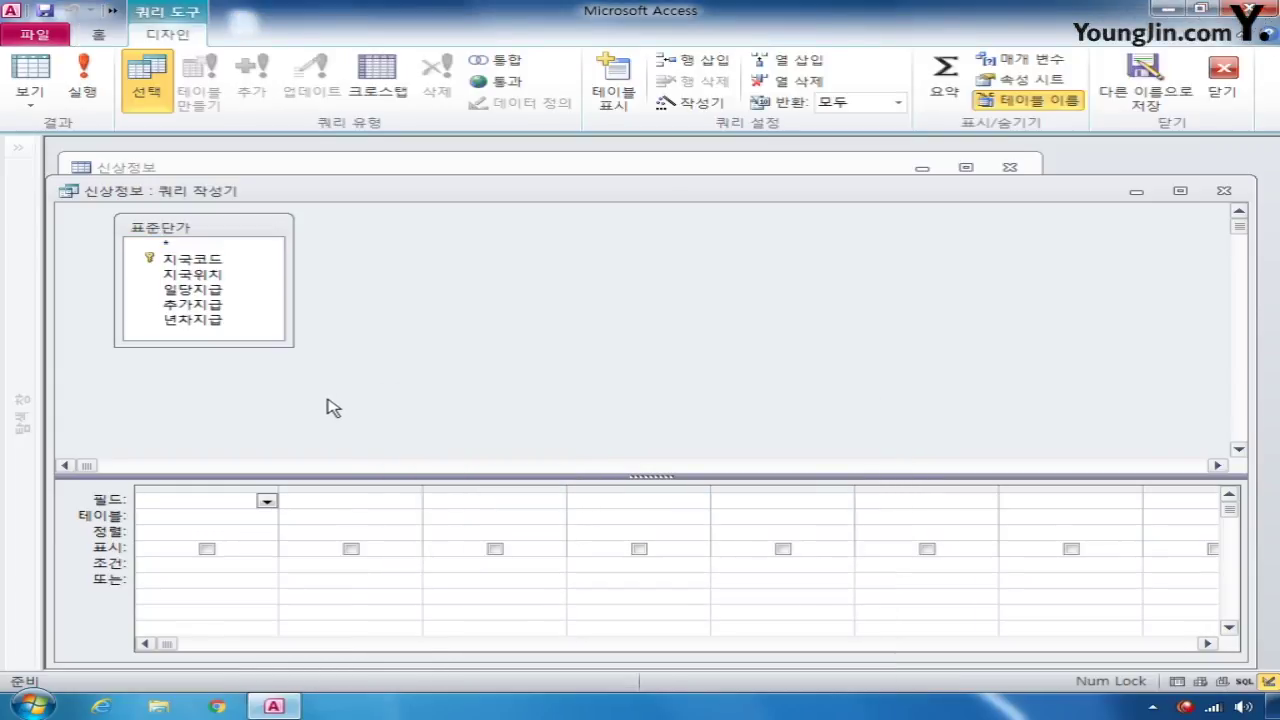
double_click(210, 262)
double_click(224, 274)
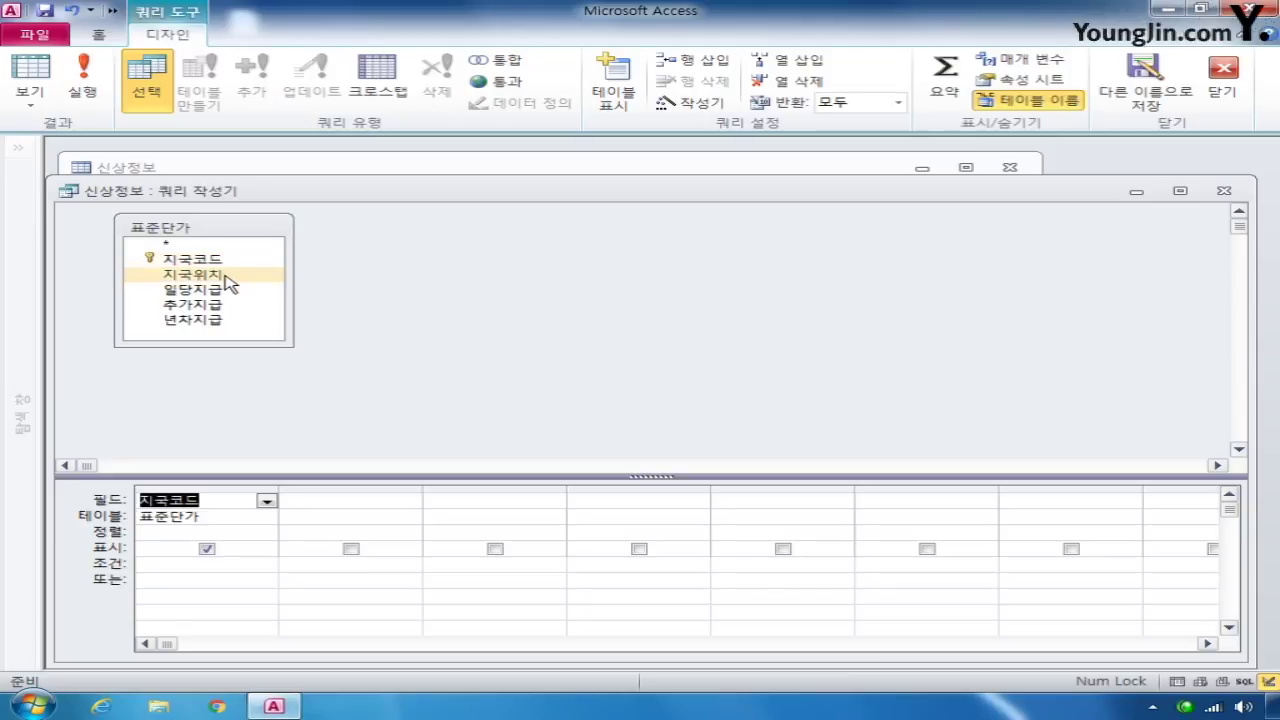
left_click(1223, 190)
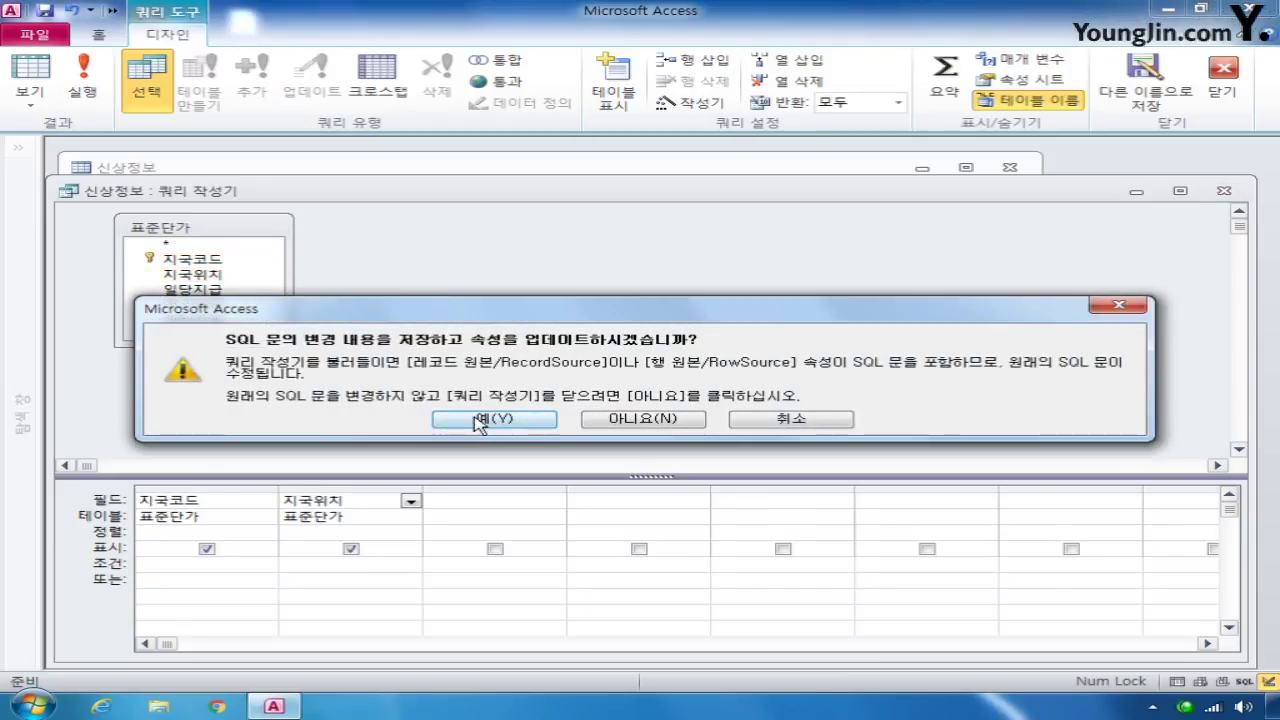
left_click(485, 418)
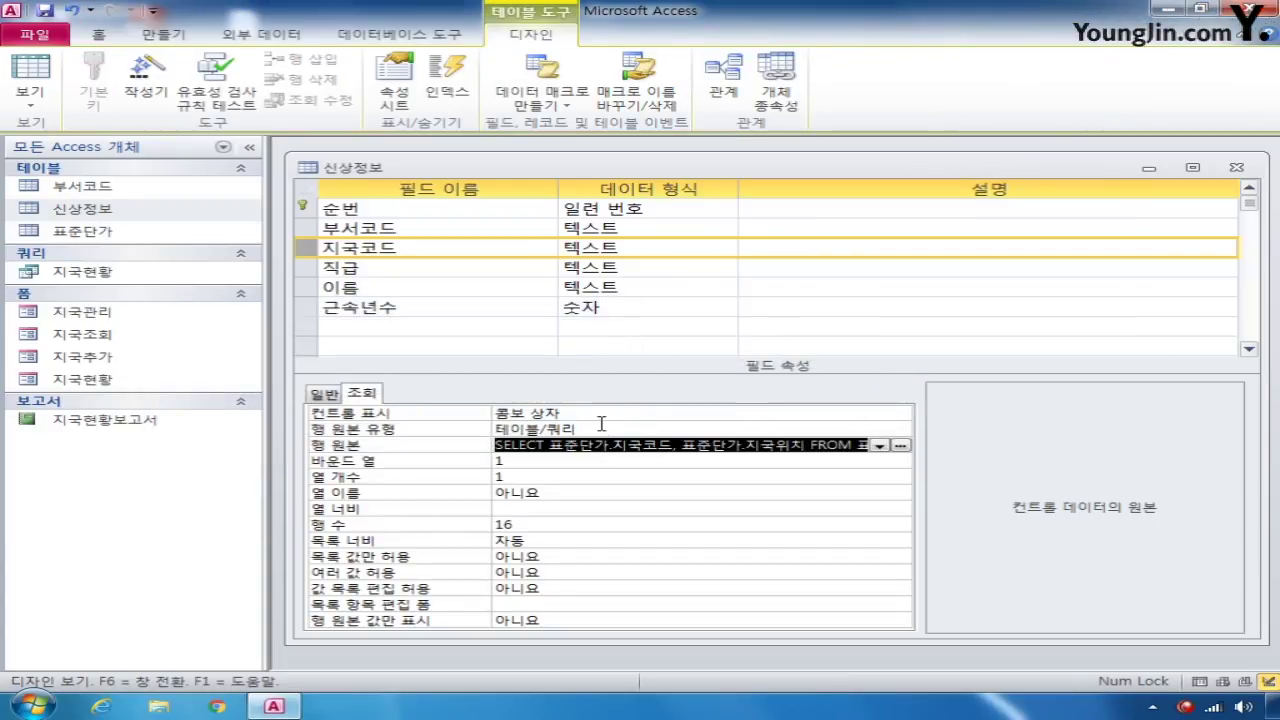
left_click(641, 445)
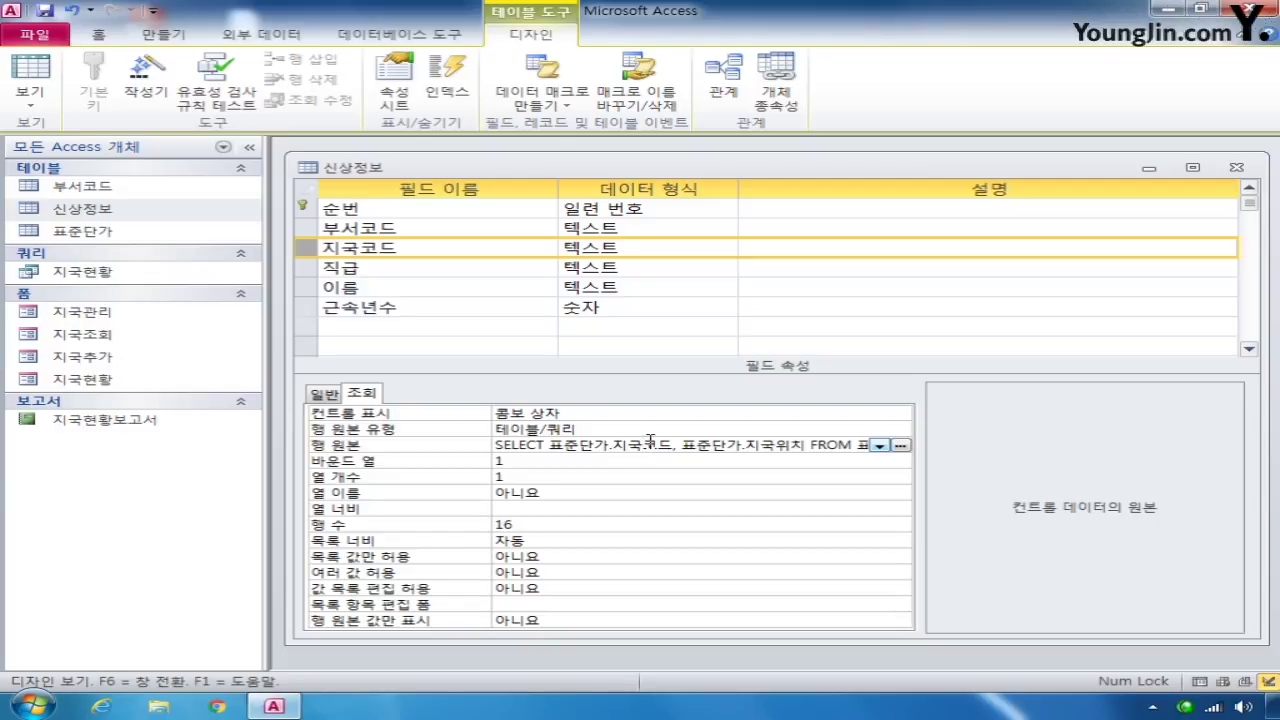
- Set the 지국코드 lookup's column count (열 개수) to 2 and column widths (열 너비) to 1cm;2, and close the 신상정보 table with its changes saved
left_click(552, 462)
left_click(534, 477)
left_click(458, 484)
type("2")
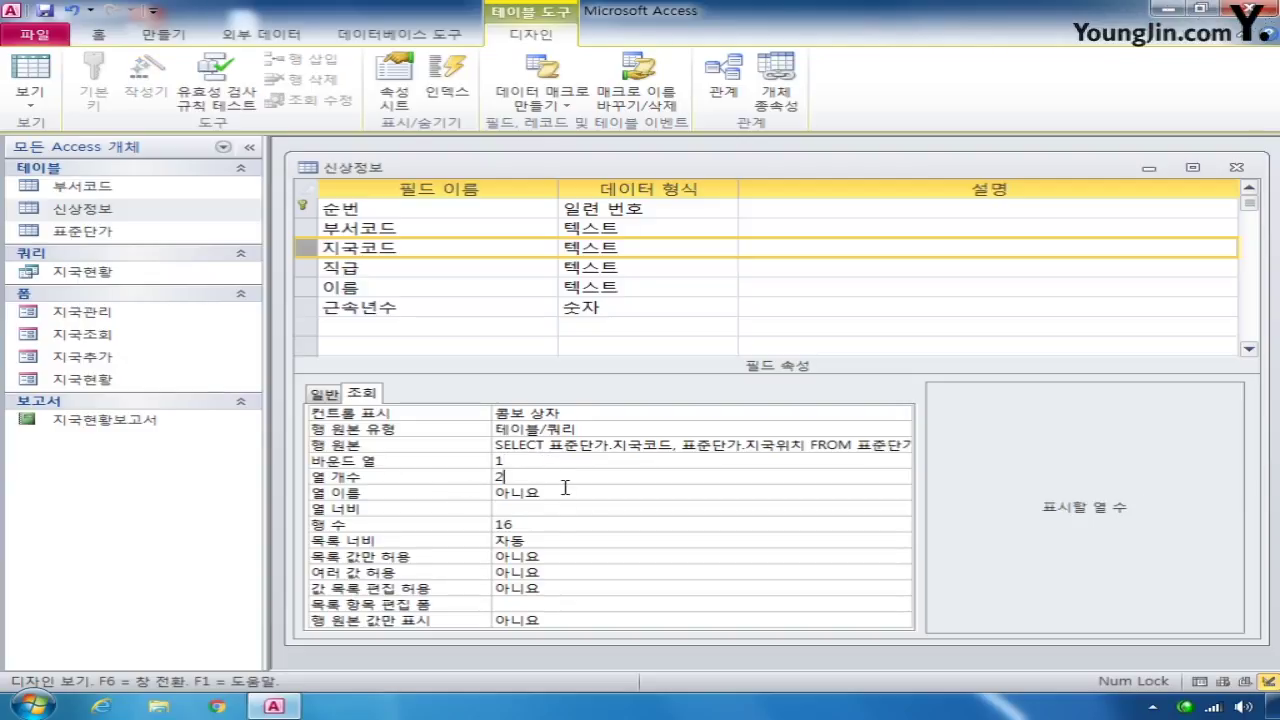
left_click(515, 510)
type("1")
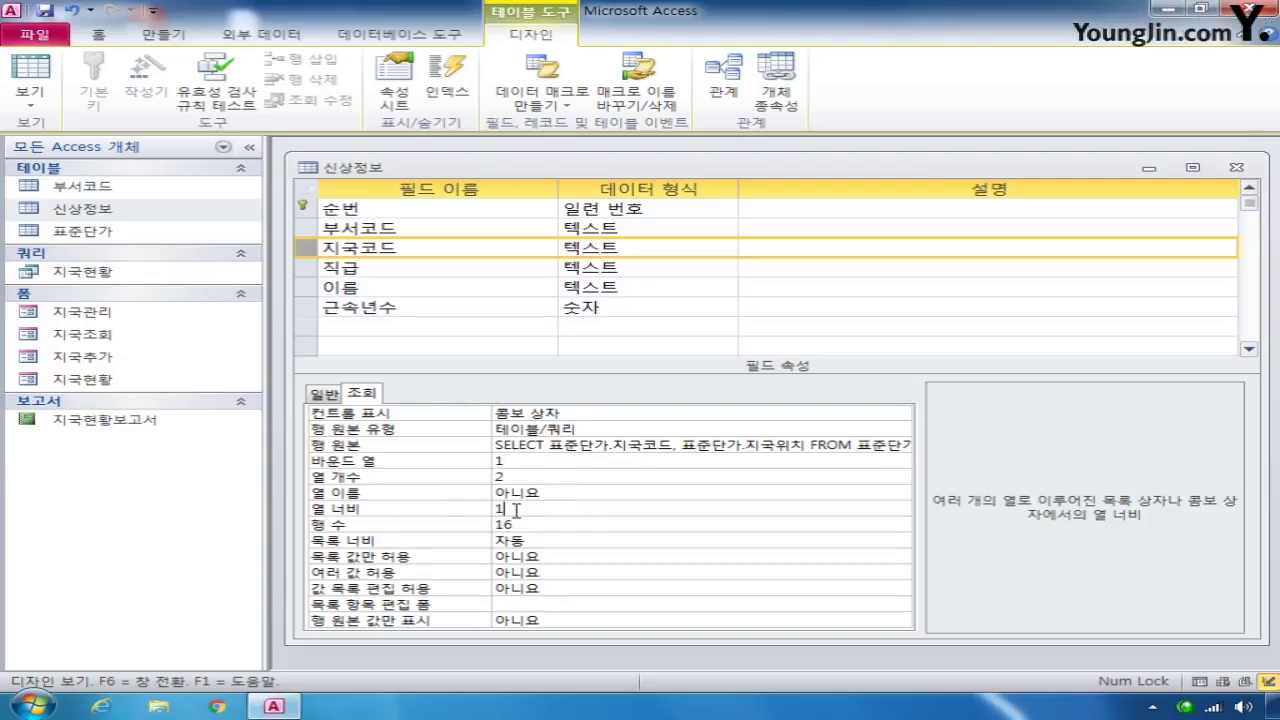
type("cm;2")
left_click(1236, 167)
left_click(537, 400)
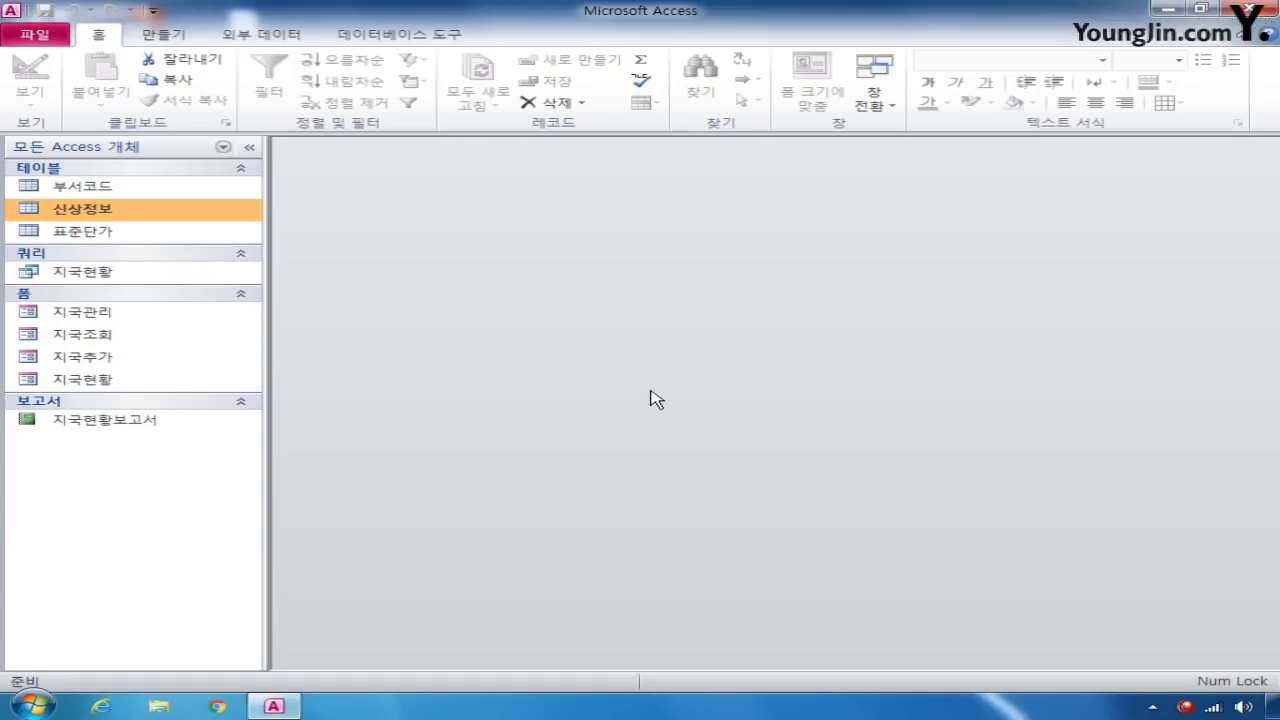
- Open the relationships (관계) window and add the 신상정보, 부서코드 and 표준단가 tables
left_click(410, 40)
left_click(253, 80)
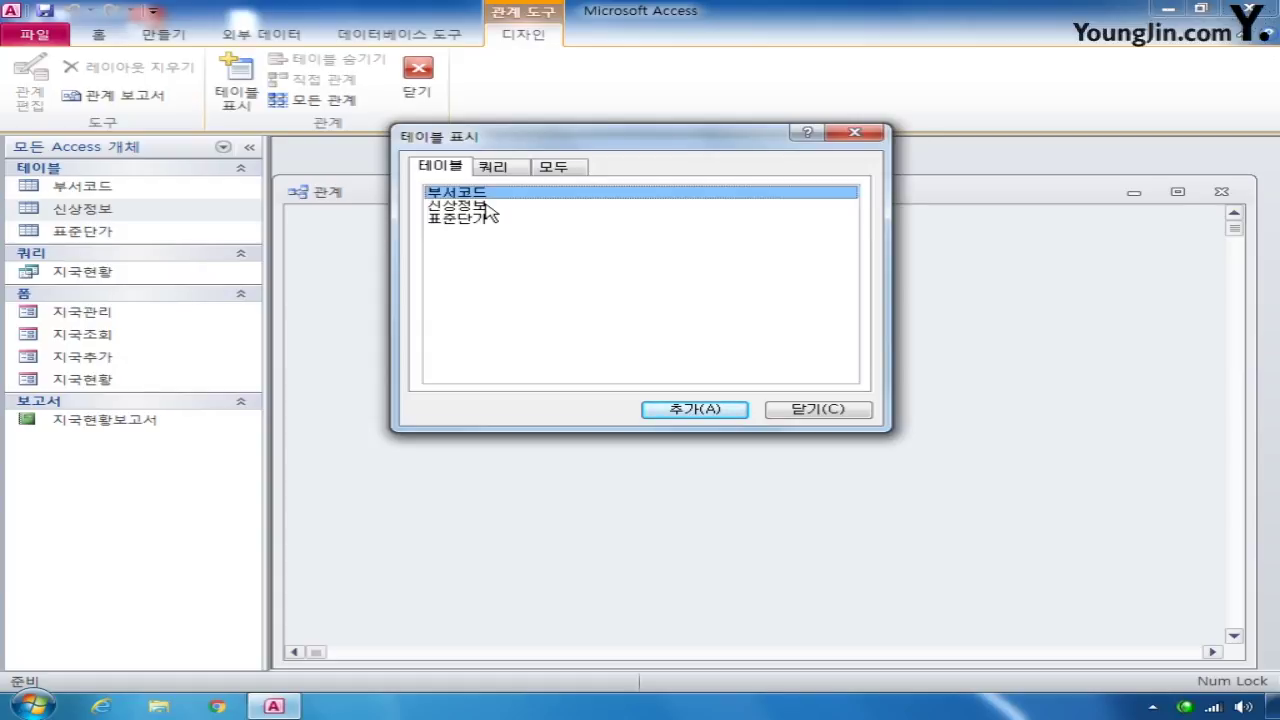
double_click(487, 205)
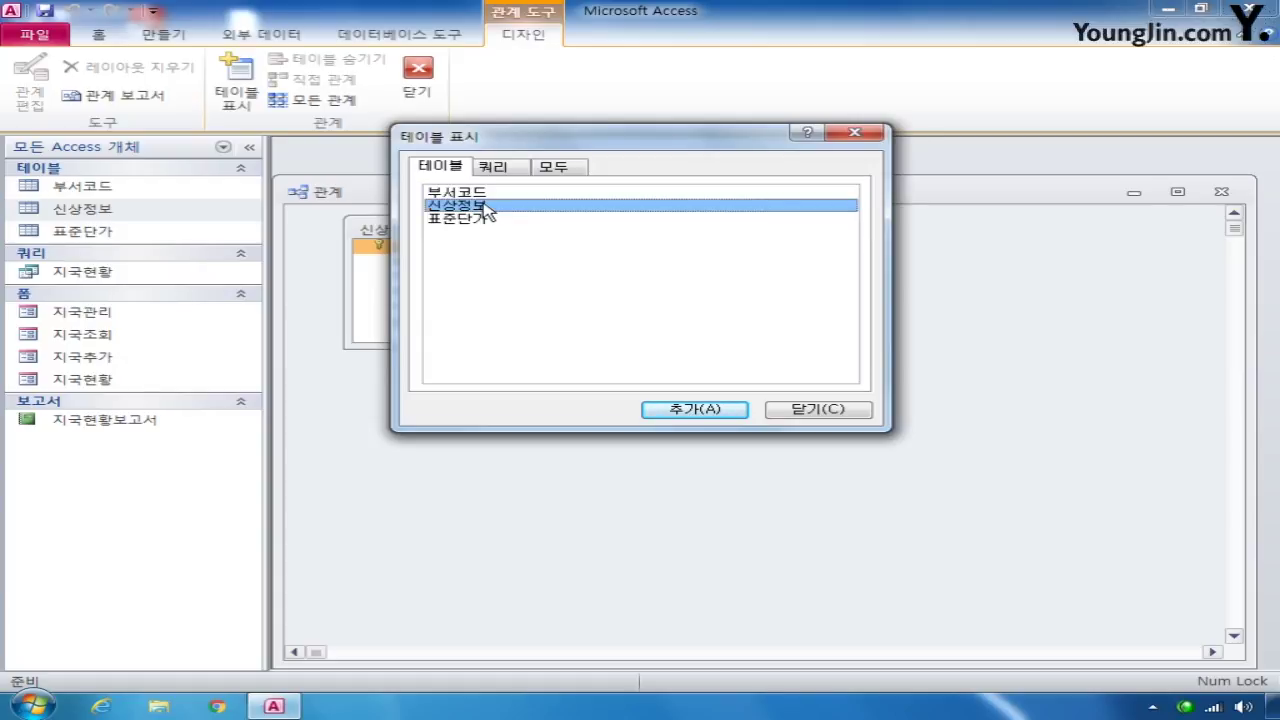
left_click(482, 192)
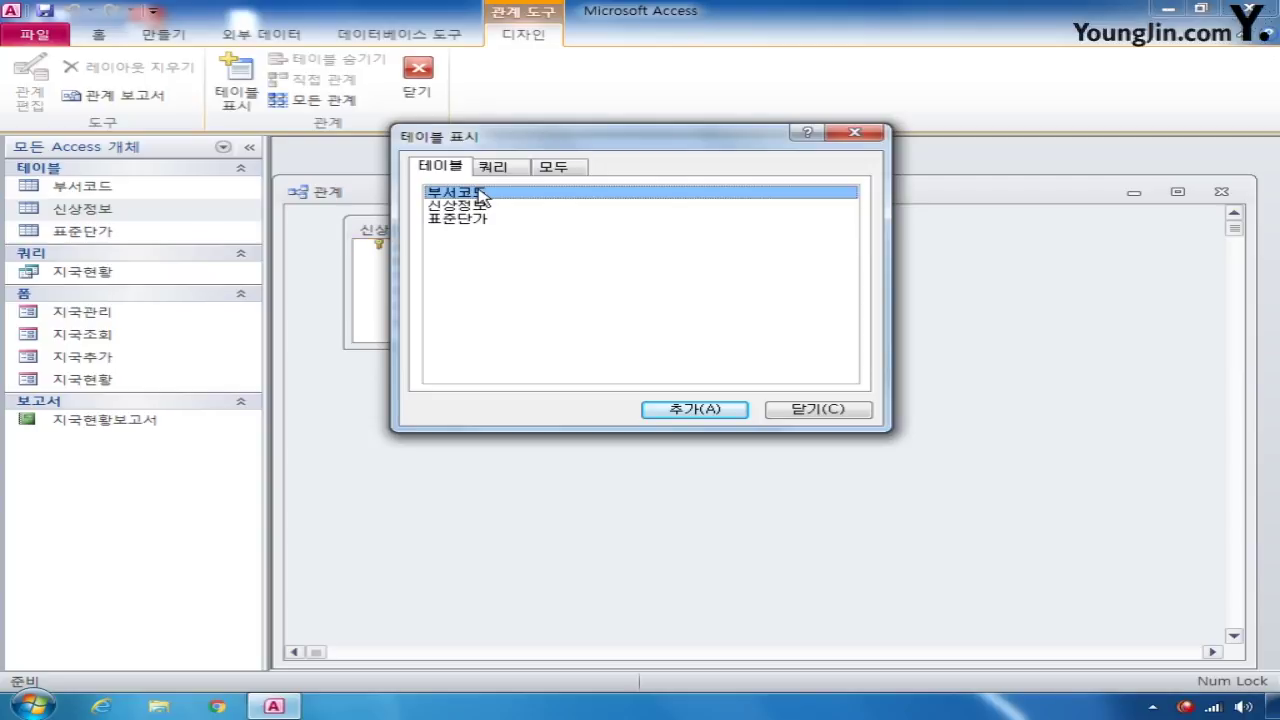
double_click(472, 218)
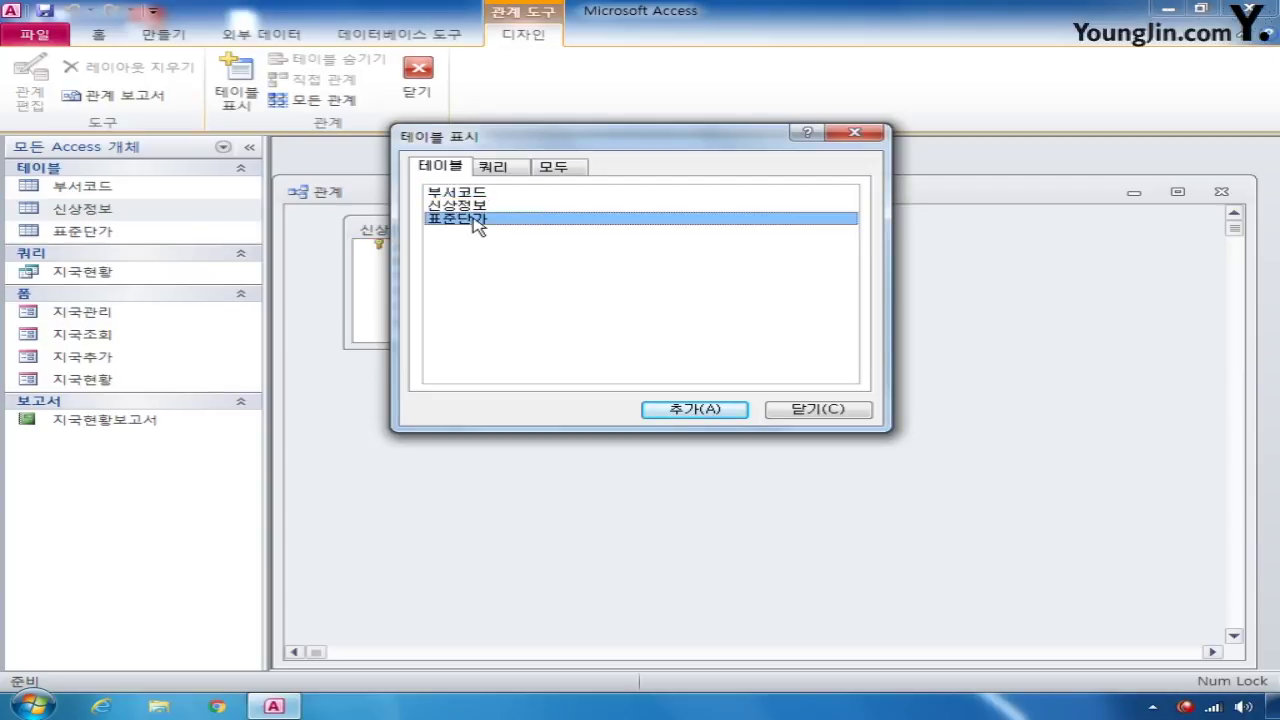
left_click(813, 410)
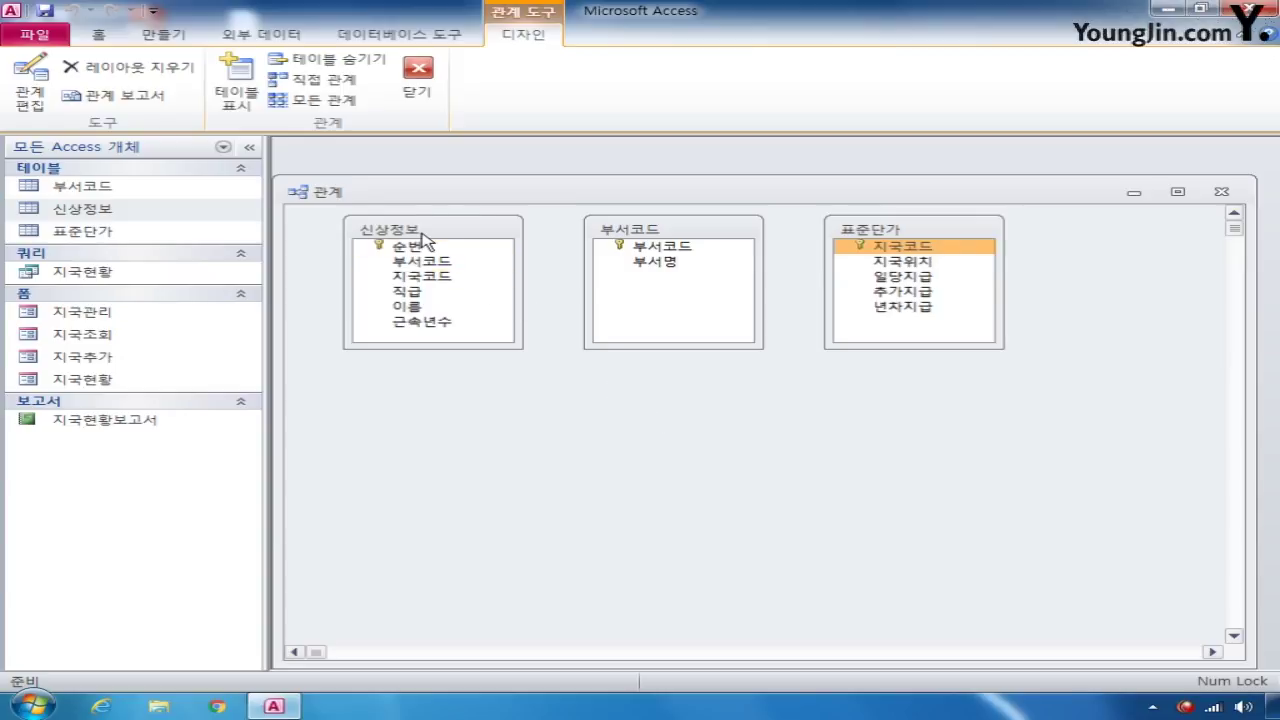
- Relate 신상정보 and 부서코드 through their 부서코드 fields, with referential integrity (항상 참조 무결성 유지) and cascading field updates (관련 필드 모두 업데이트)
left_click(440, 262)
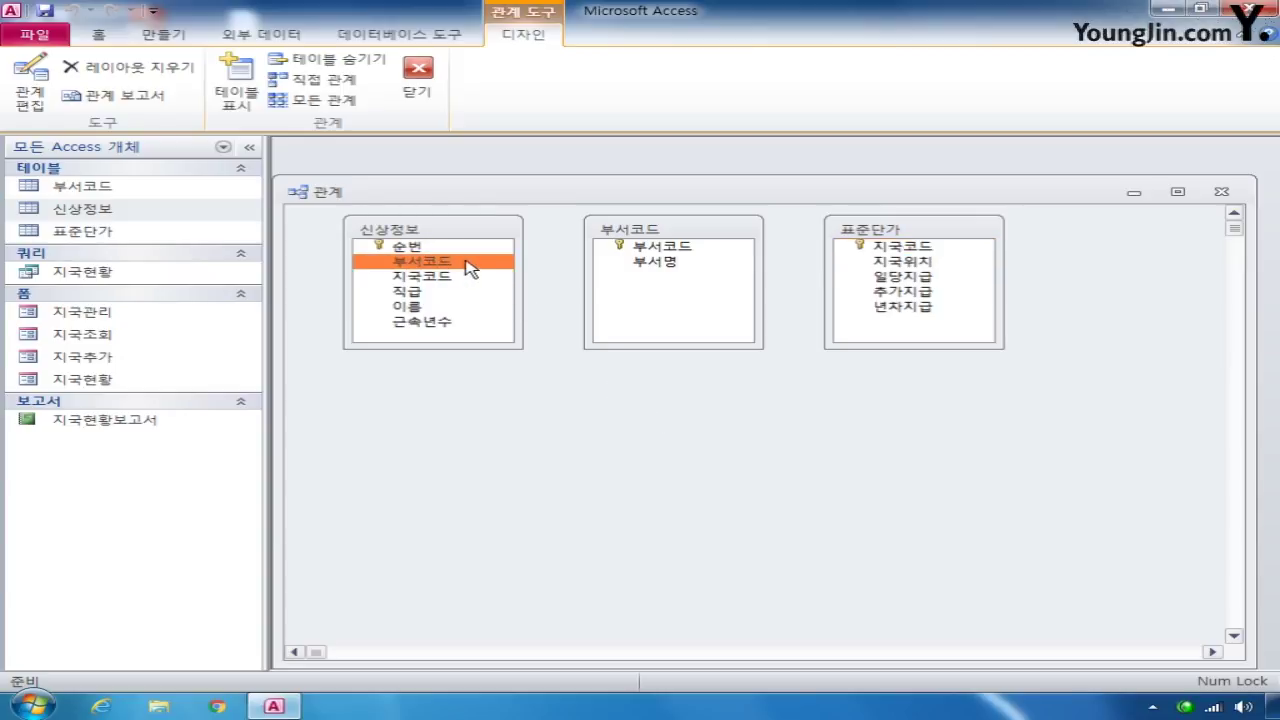
left_click_drag(469, 268, 440, 262)
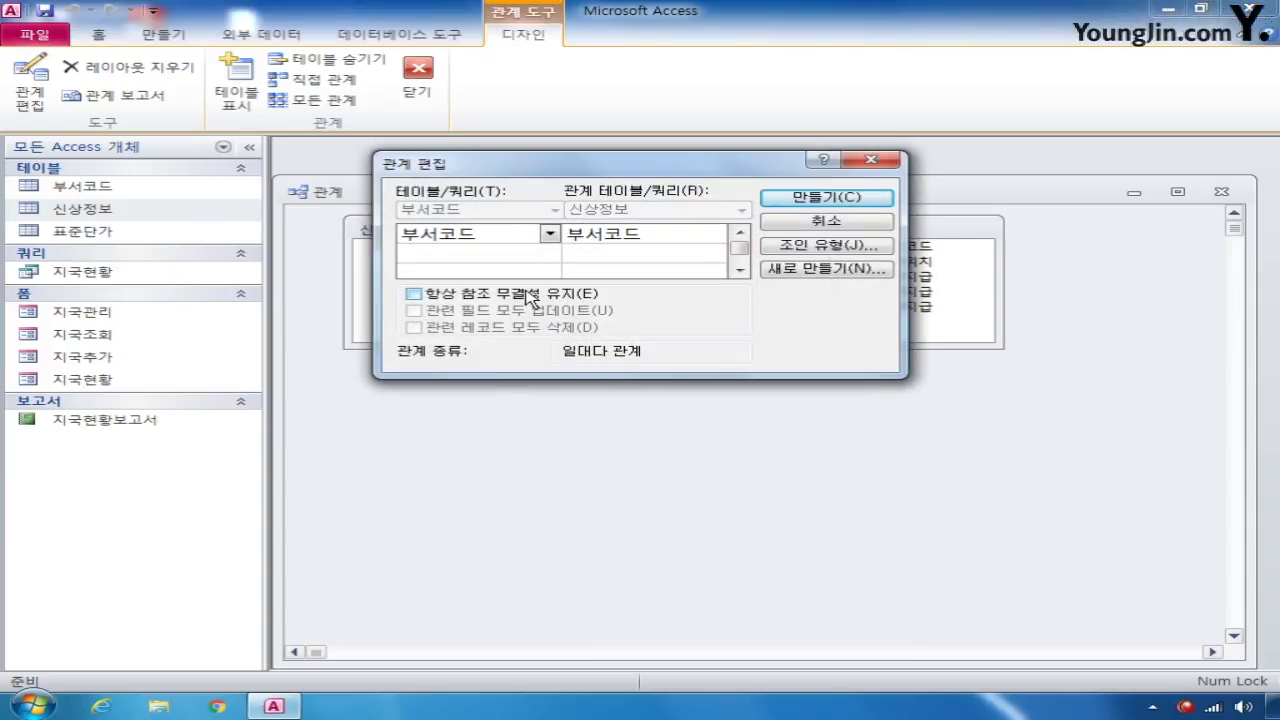
left_click(529, 297)
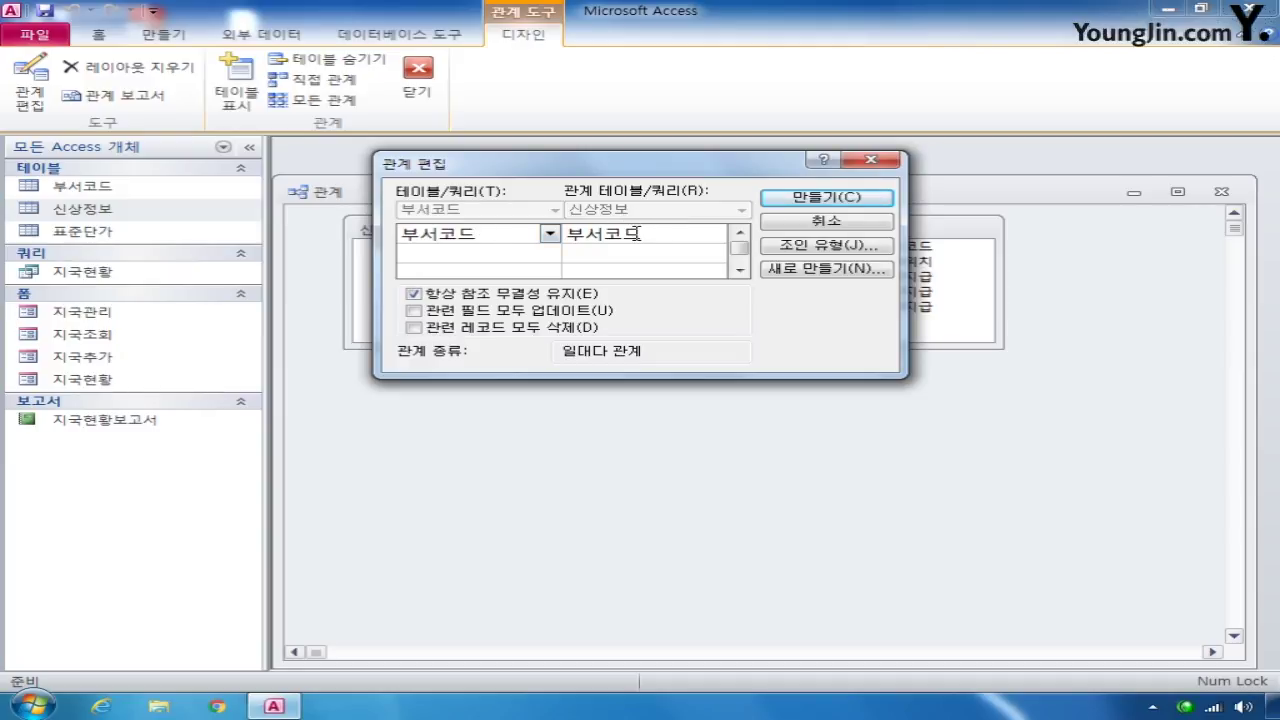
left_click(495, 314)
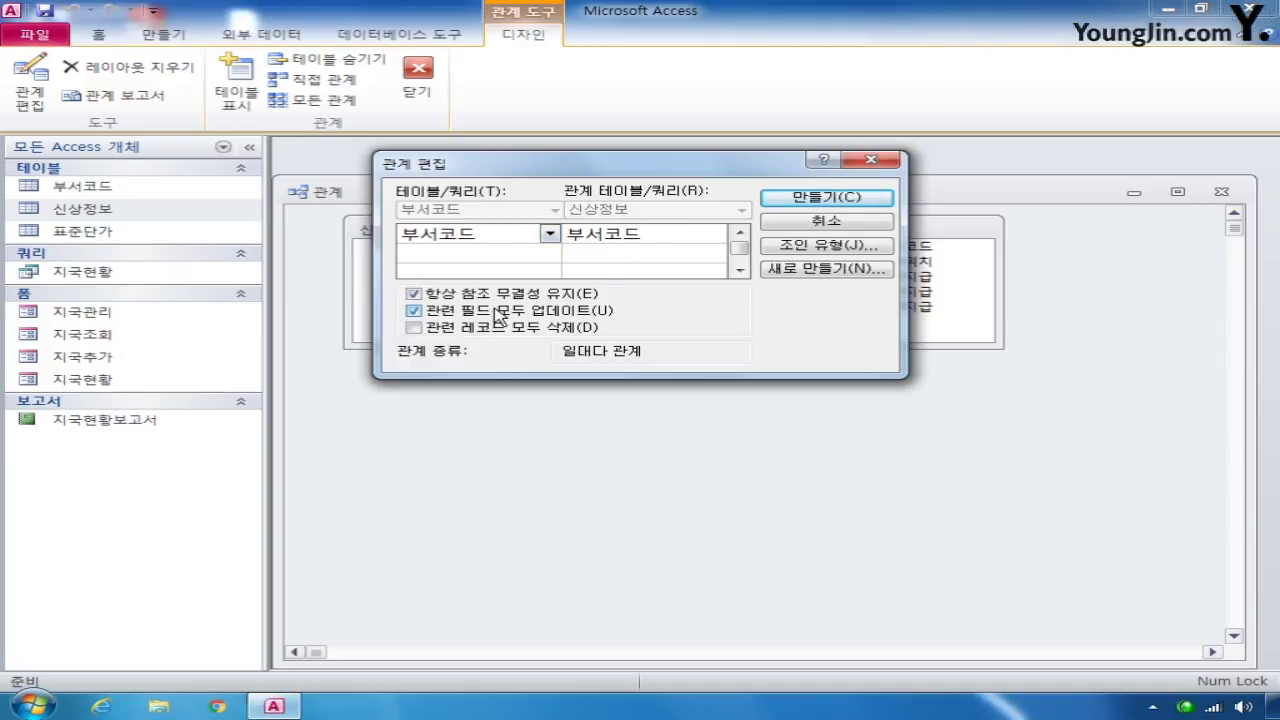
left_click(835, 198)
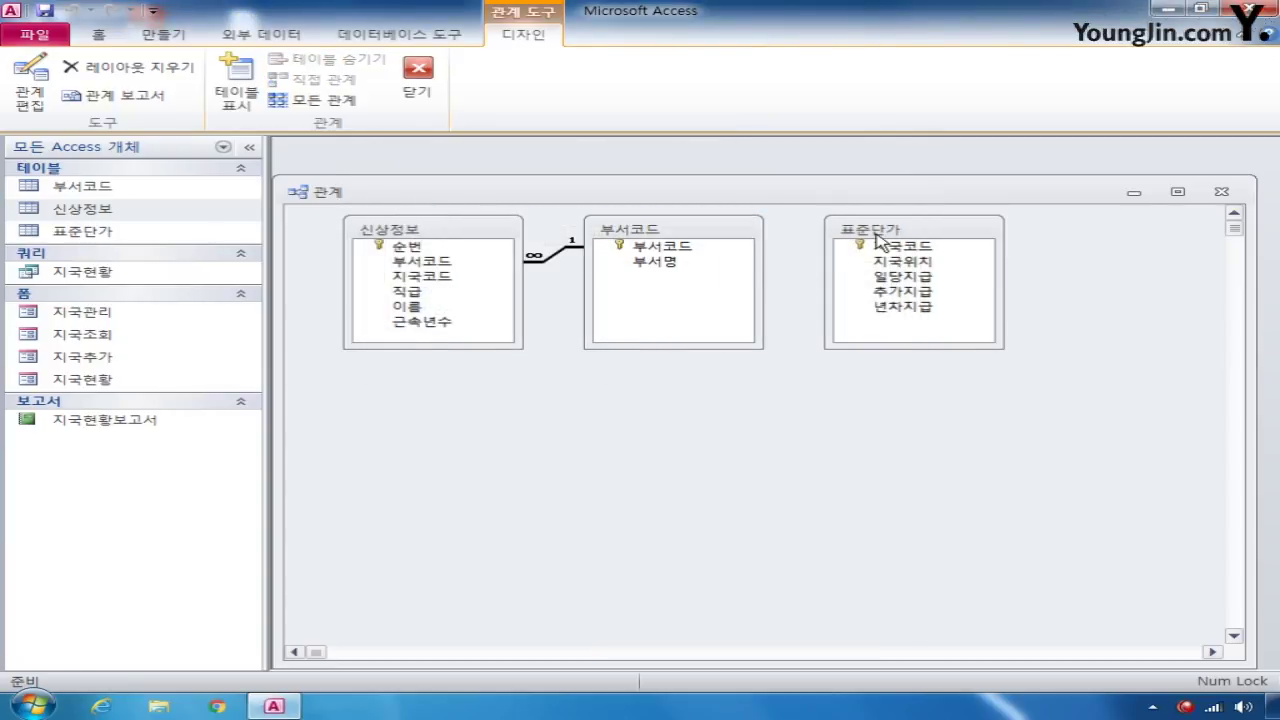
- Relate 신상정보 and 표준단가 through their 지국코드 fields with referential integrity enforced, and save and close the relationships layout
left_click(905, 248)
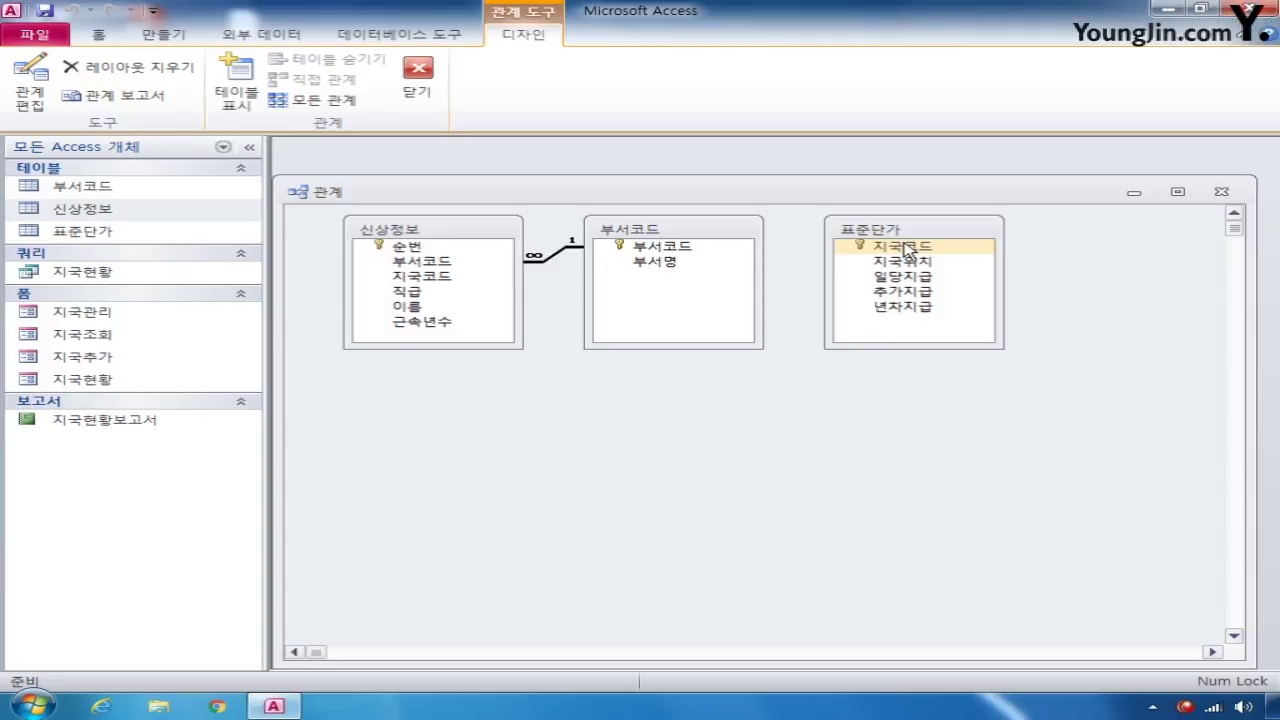
left_click(485, 250)
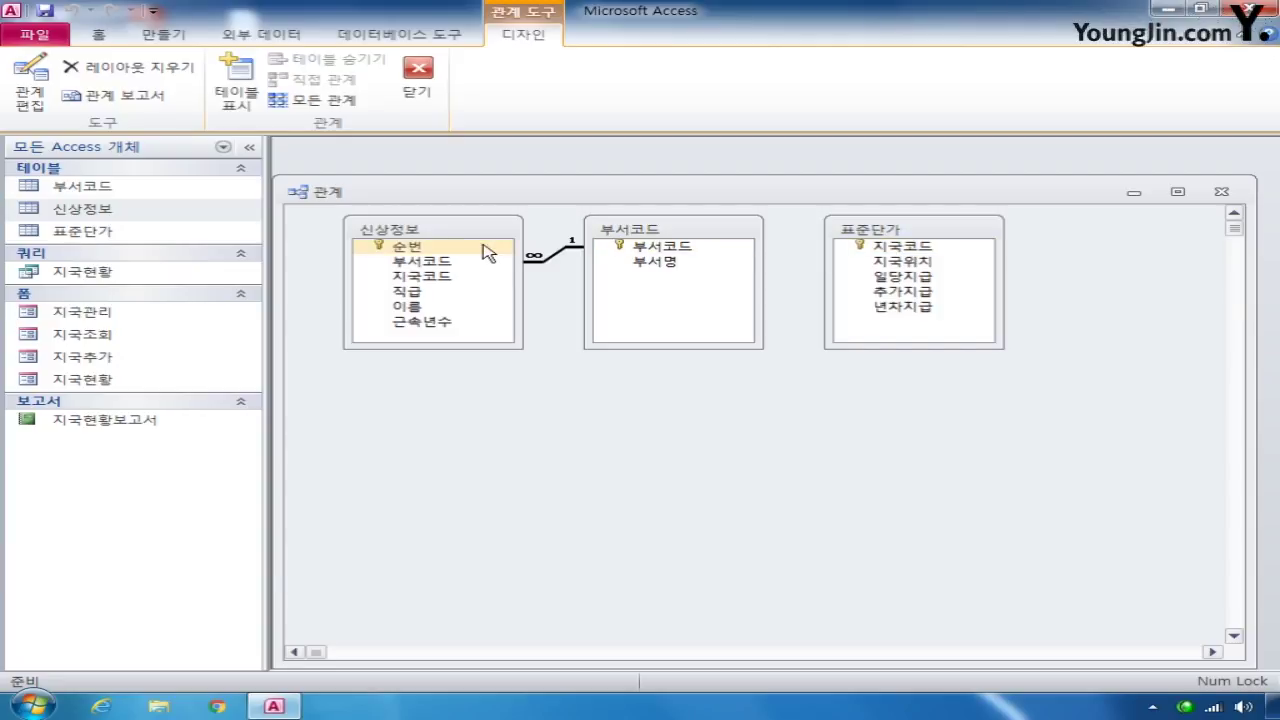
left_click(436, 286)
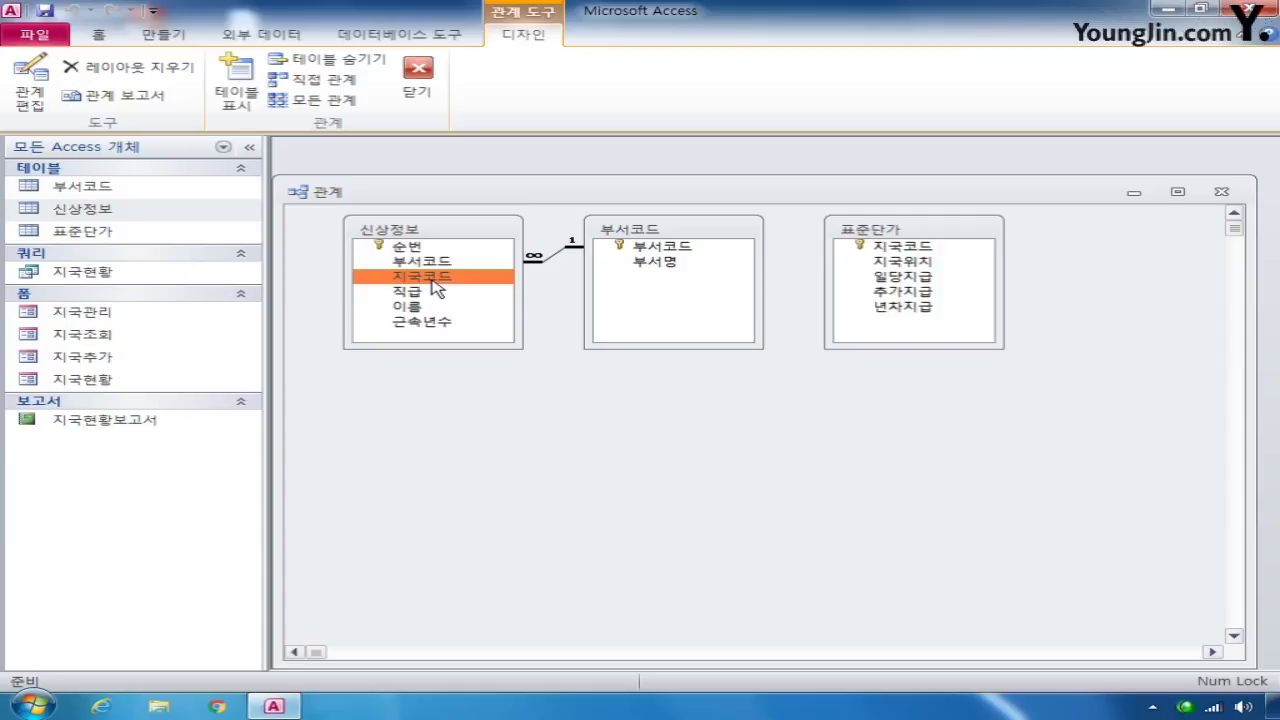
left_click_drag(436, 286, 897, 255)
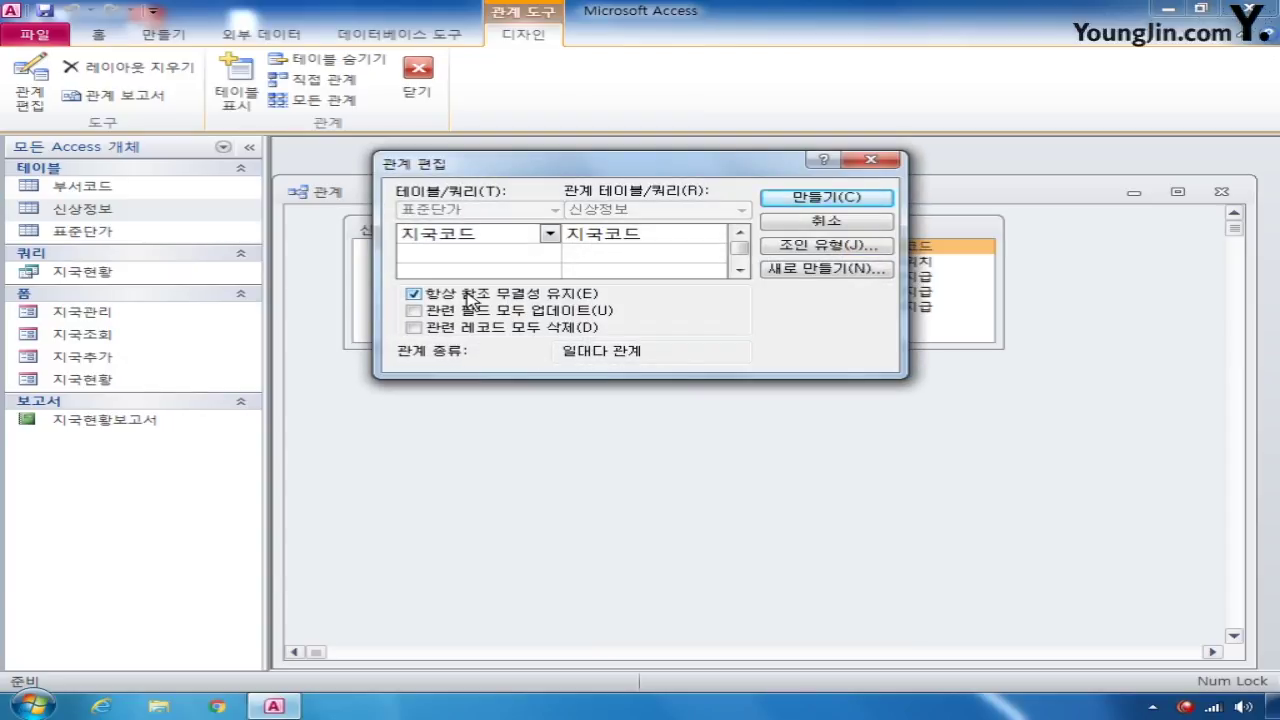
left_click(832, 204)
left_click(1221, 191)
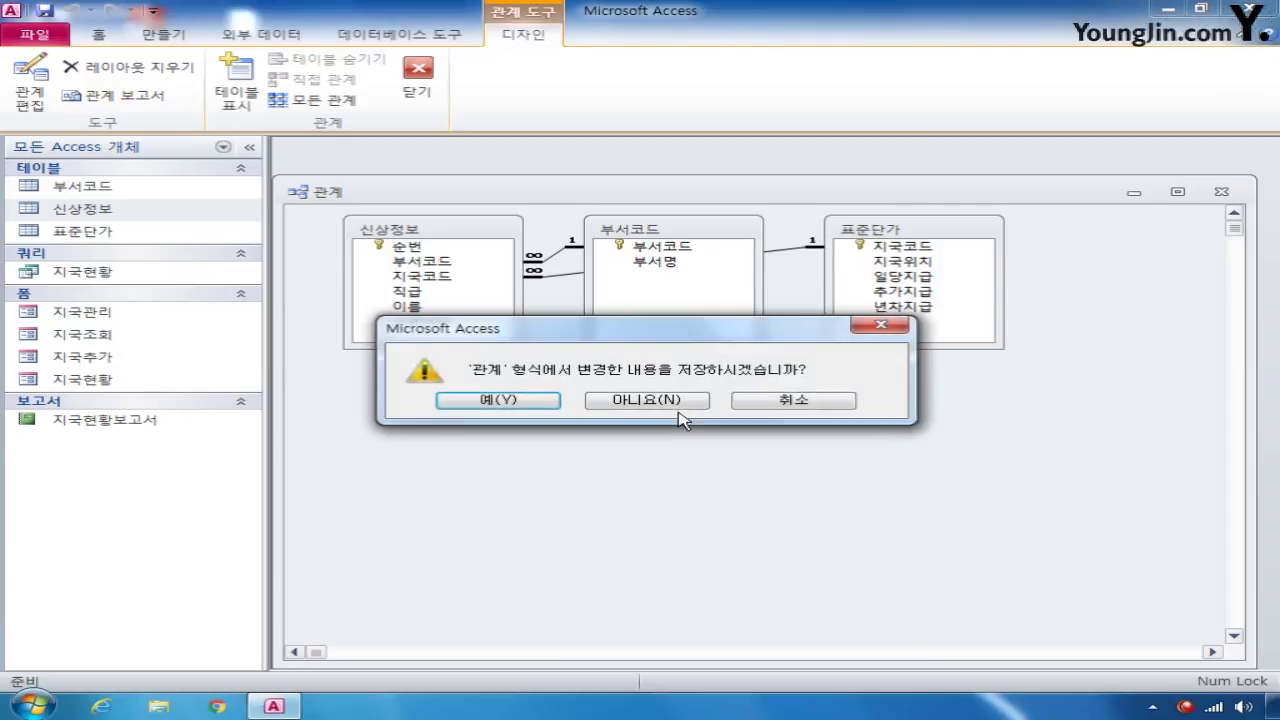
left_click(470, 397)
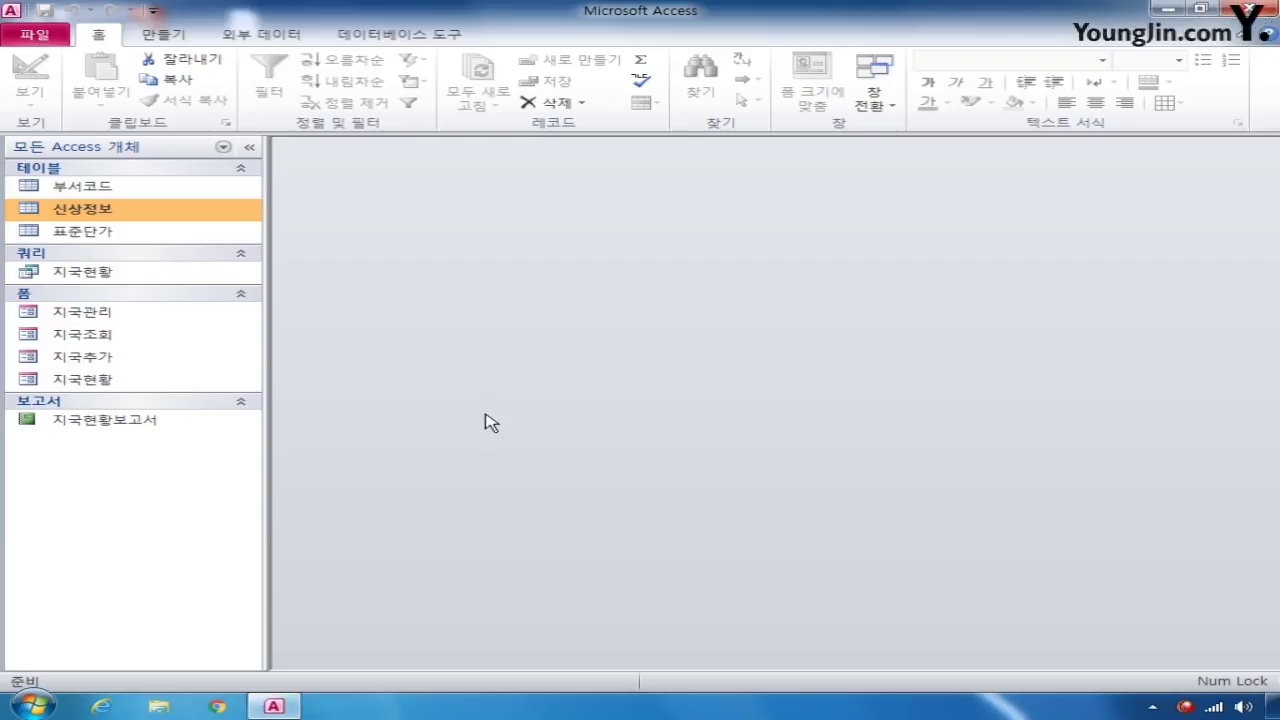
- Open the 지국현황 form in design view and set its default view (기본 보기) to 연속 폼
right_click(113, 380)
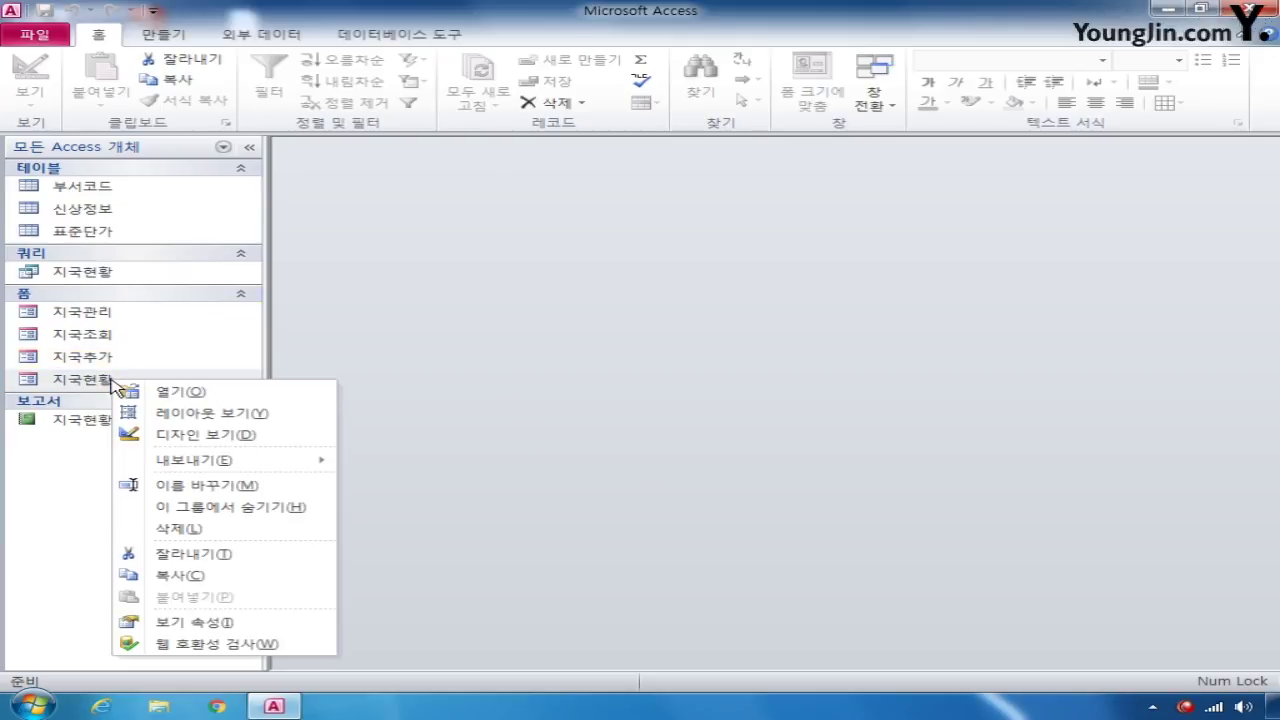
left_click(180, 435)
left_click_drag(886, 164, 436, 207)
left_click(924, 88)
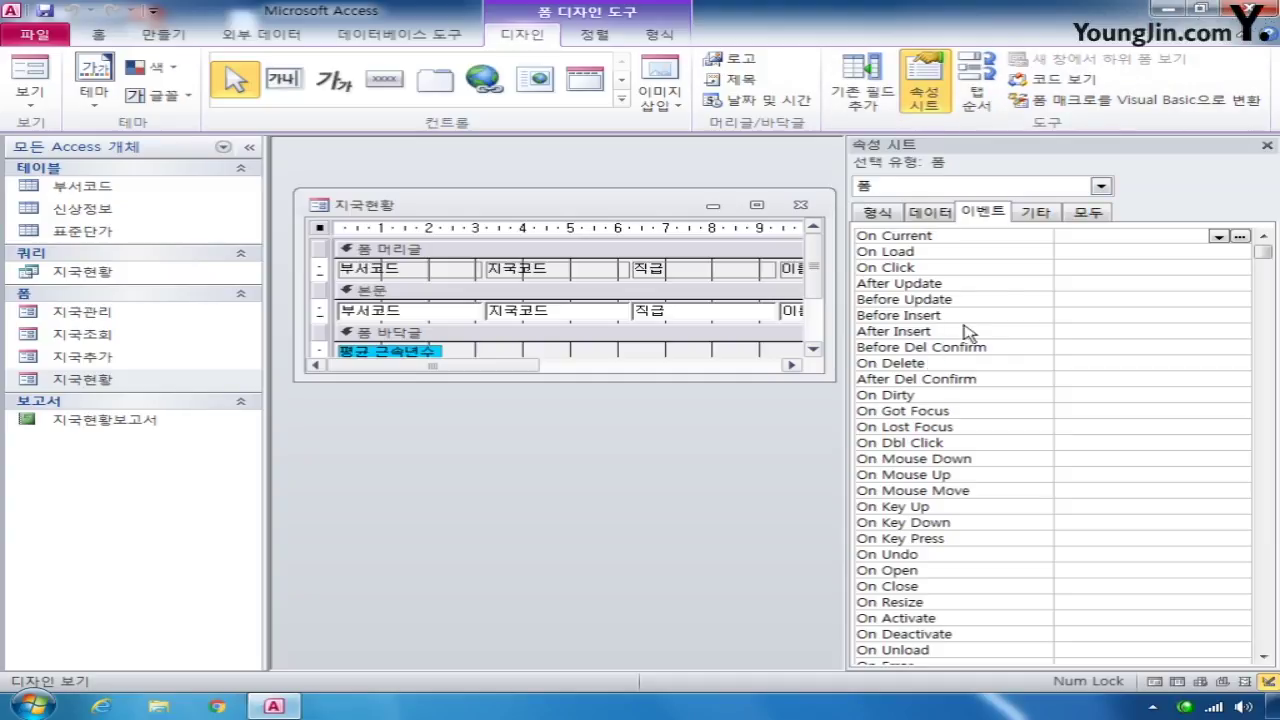
left_click(1098, 214)
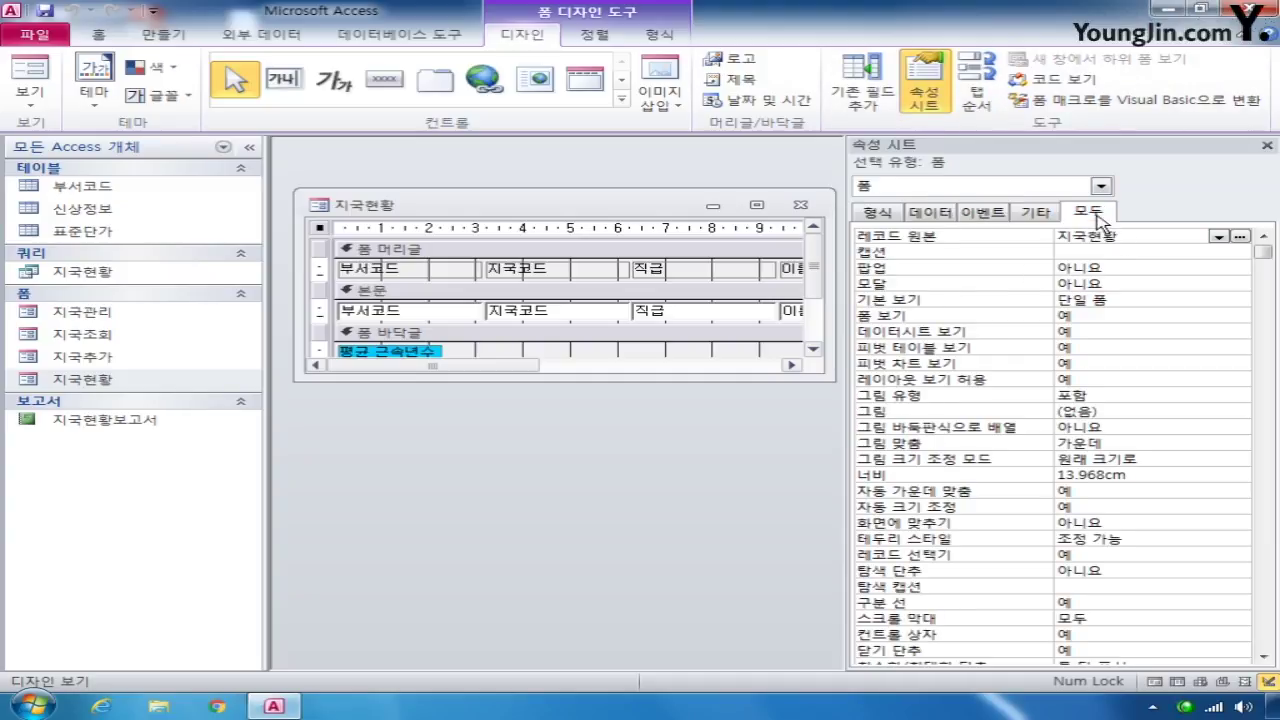
left_click(1148, 299)
left_click(1240, 300)
left_click(1224, 330)
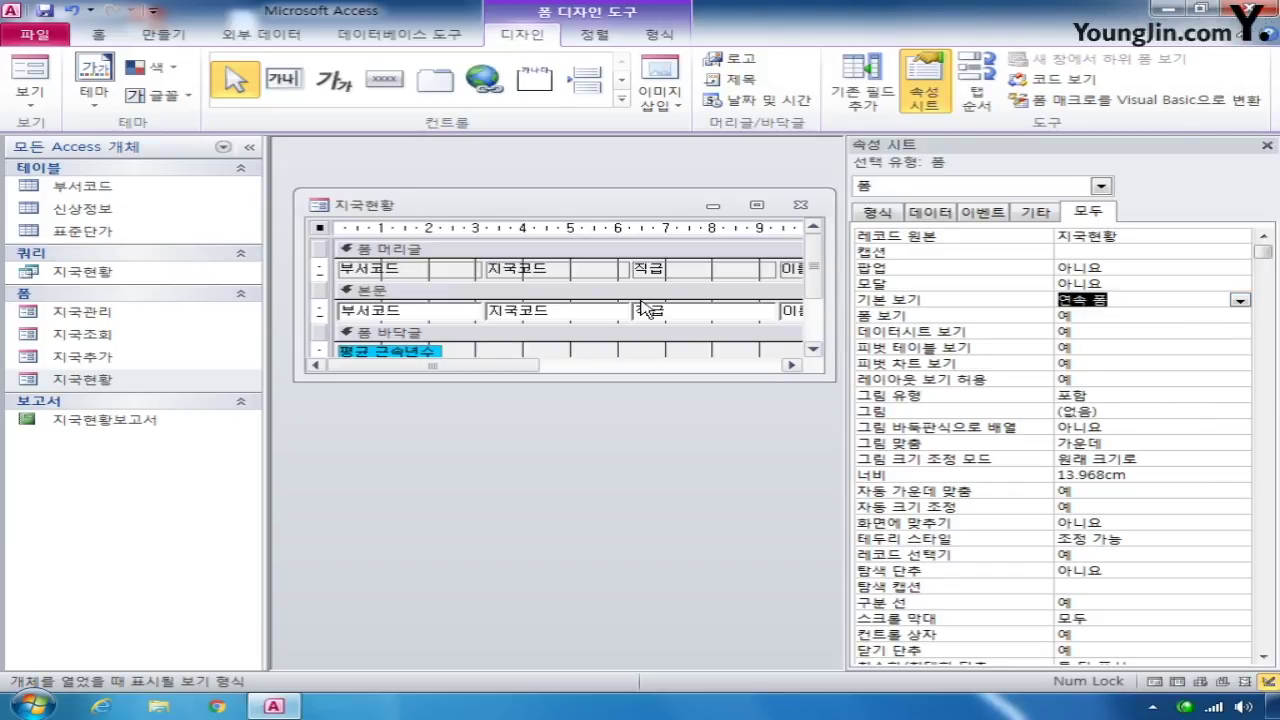
- Set the hyperlink address (하이퍼링크 주소) of the 부서코드_Label label in the form header to the file 한방에합격.html
left_click(420, 270)
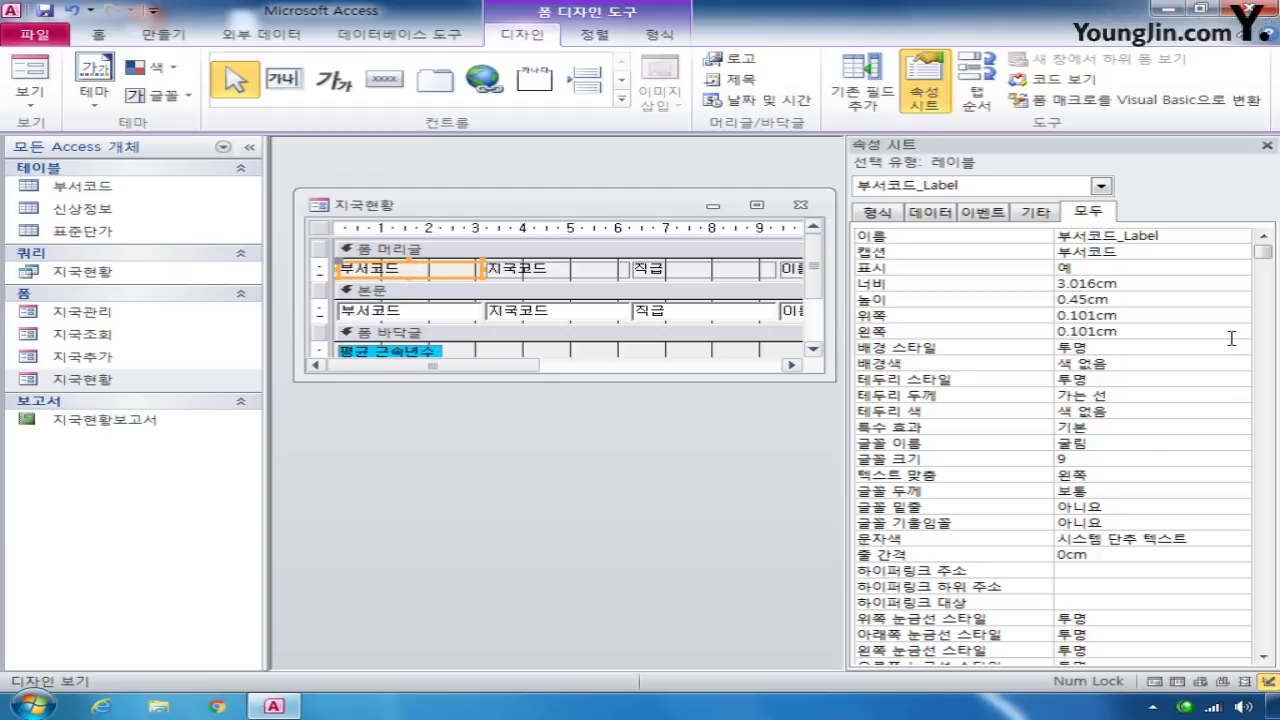
left_click(1077, 575)
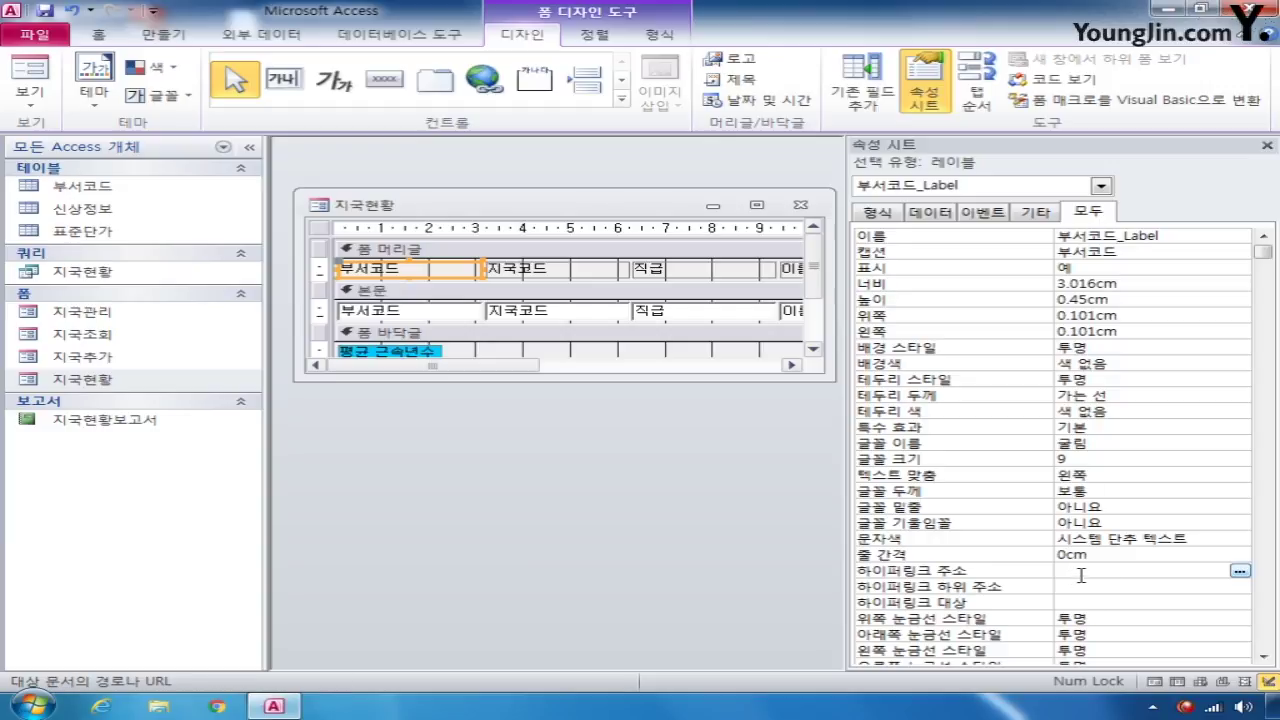
left_click(1240, 570)
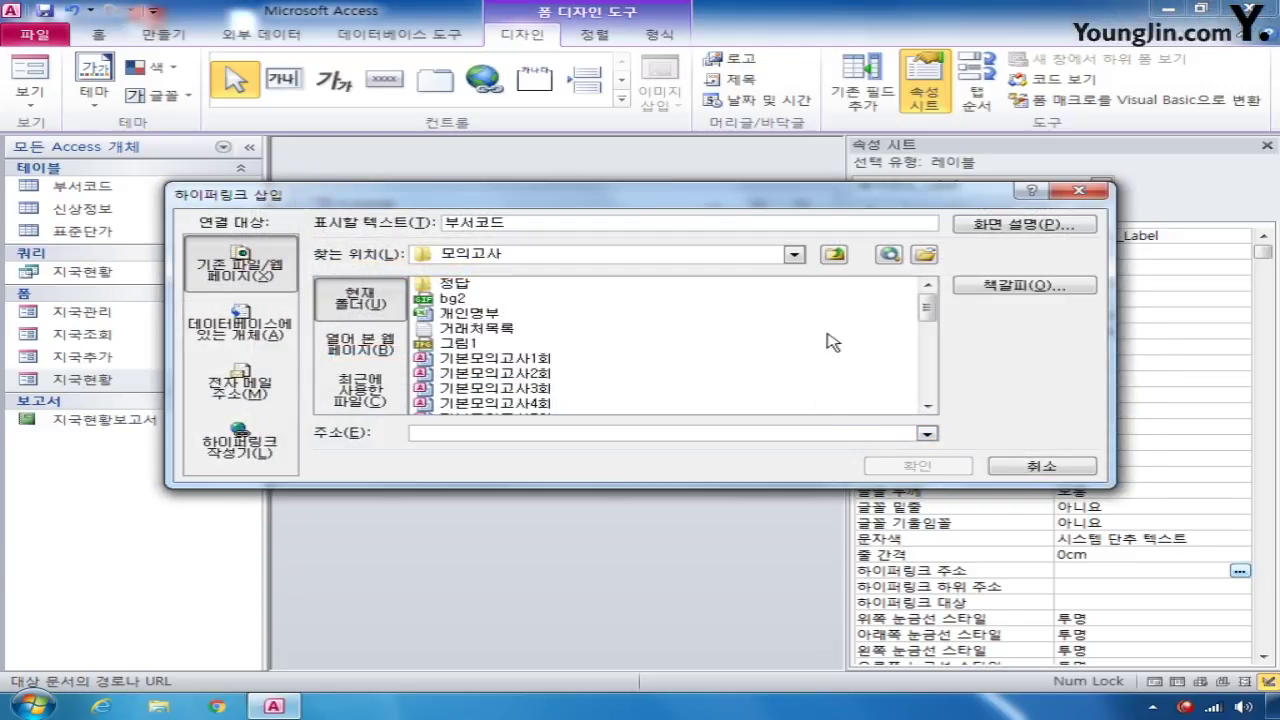
left_click_drag(927, 308, 928, 400)
left_click(497, 403)
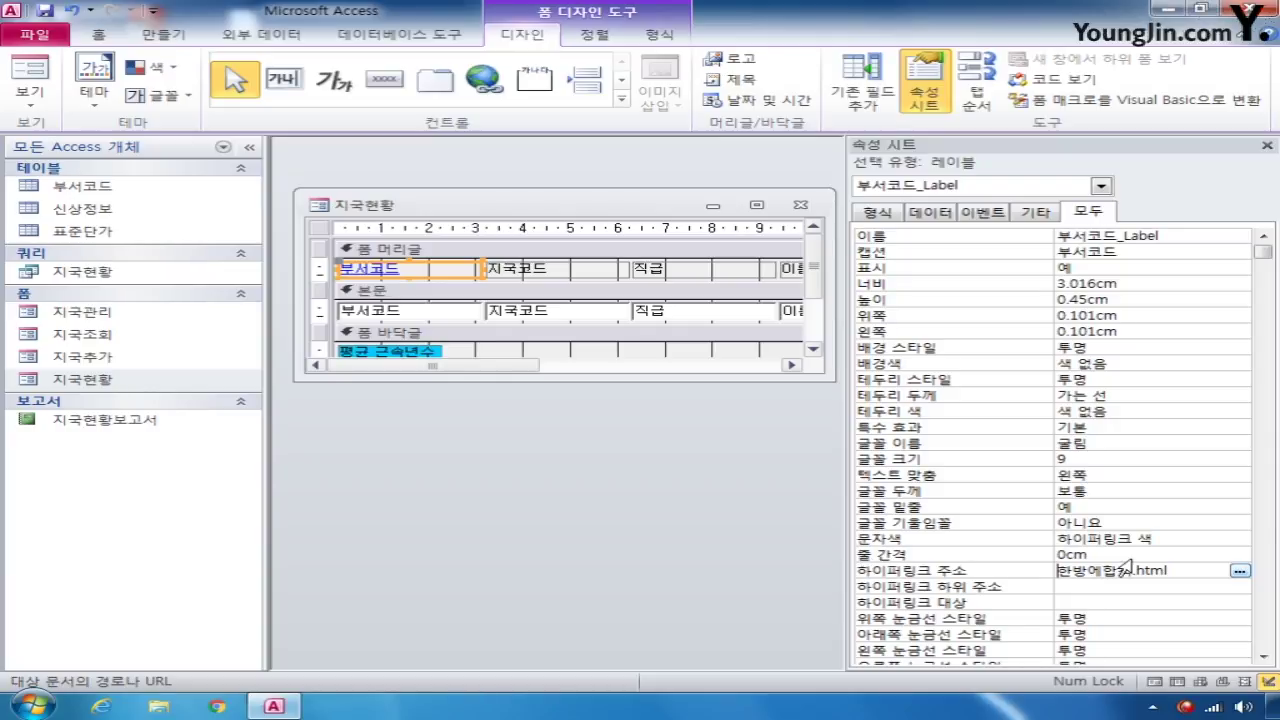
- Set the 부서코드_Label label's control tip text (컨트롤 팁 텍스트) to 클릭하세요!
left_click_drag(1264, 258, 1263, 641)
left_click(1066, 571)
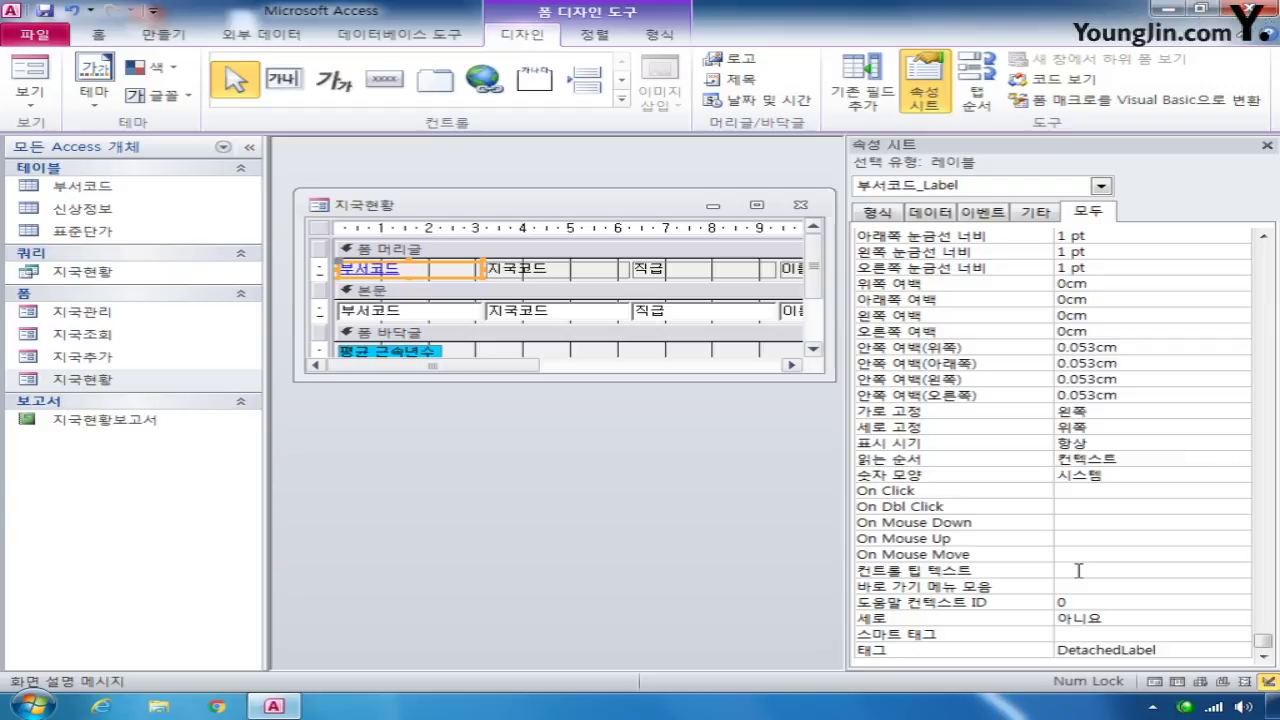
type("클리")
type("ㄱ하세요!")
- Set the control source (컨트롤 원본) of the txt_평균근속년수 text box to =avg([근속년수])
left_click(1101, 186)
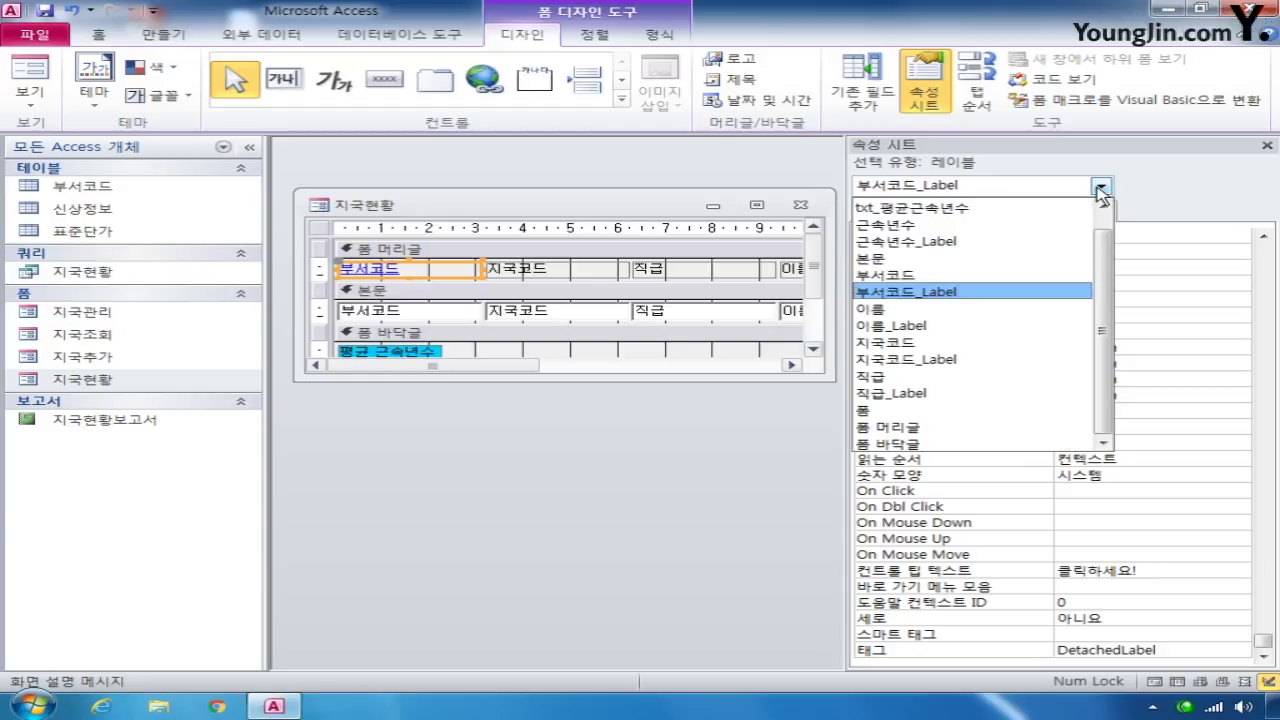
left_click(1088, 208)
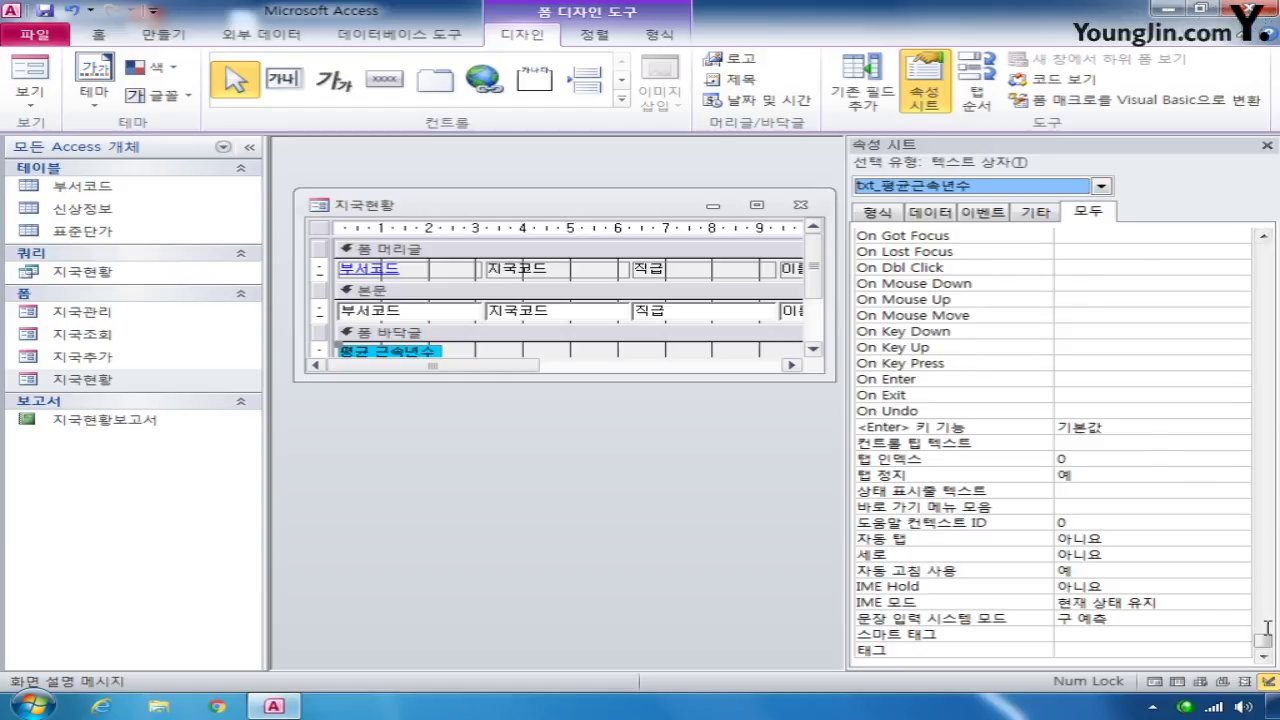
left_click_drag(1266, 641, 1272, 253)
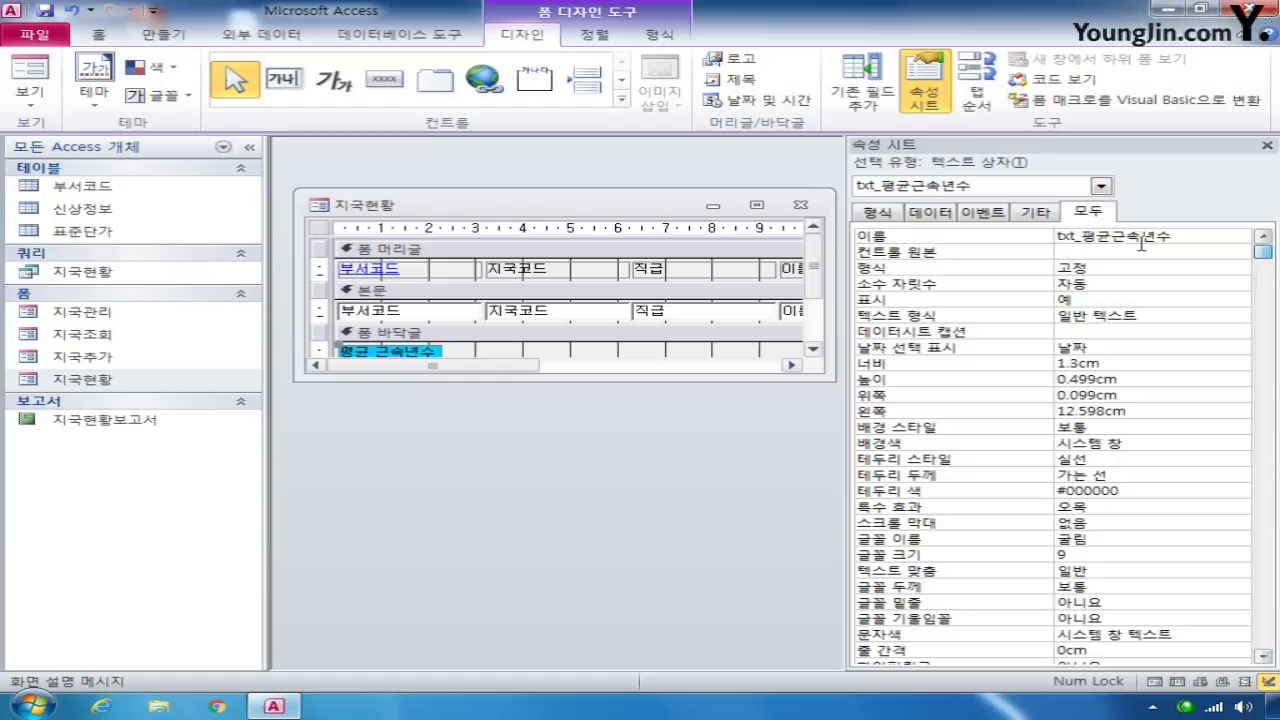
left_click(1091, 251)
type("=")
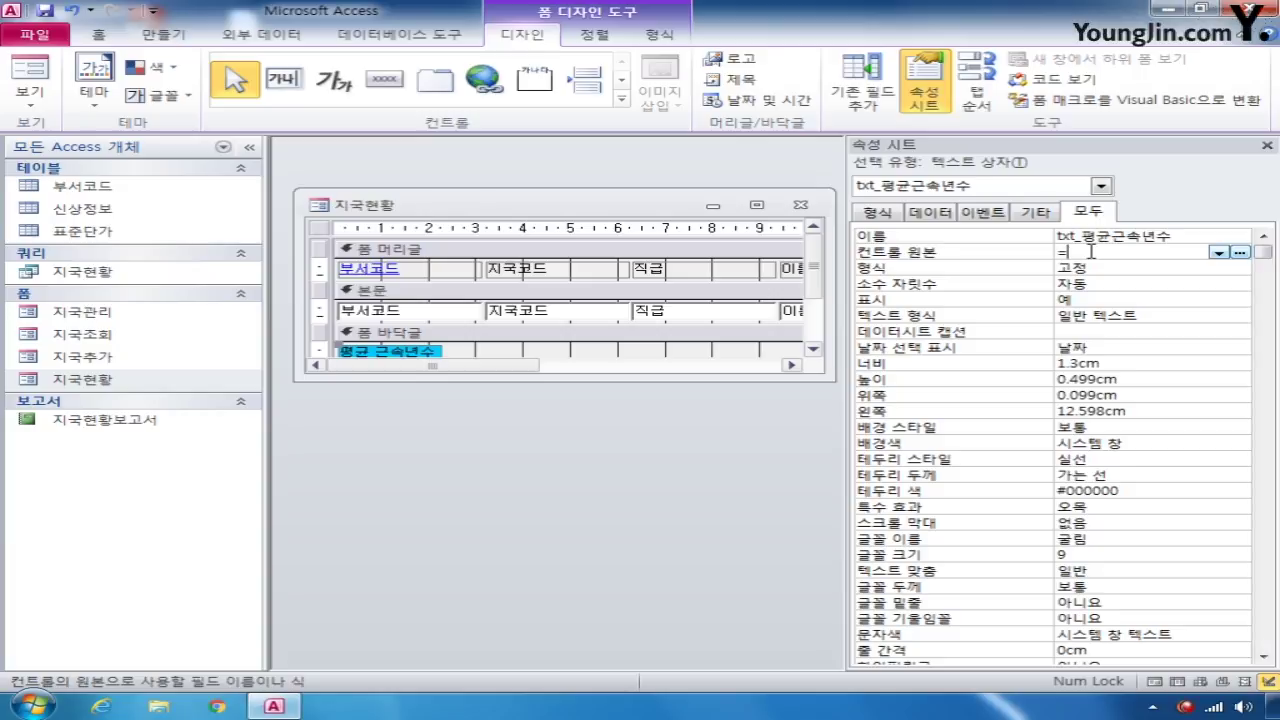
type("avg")
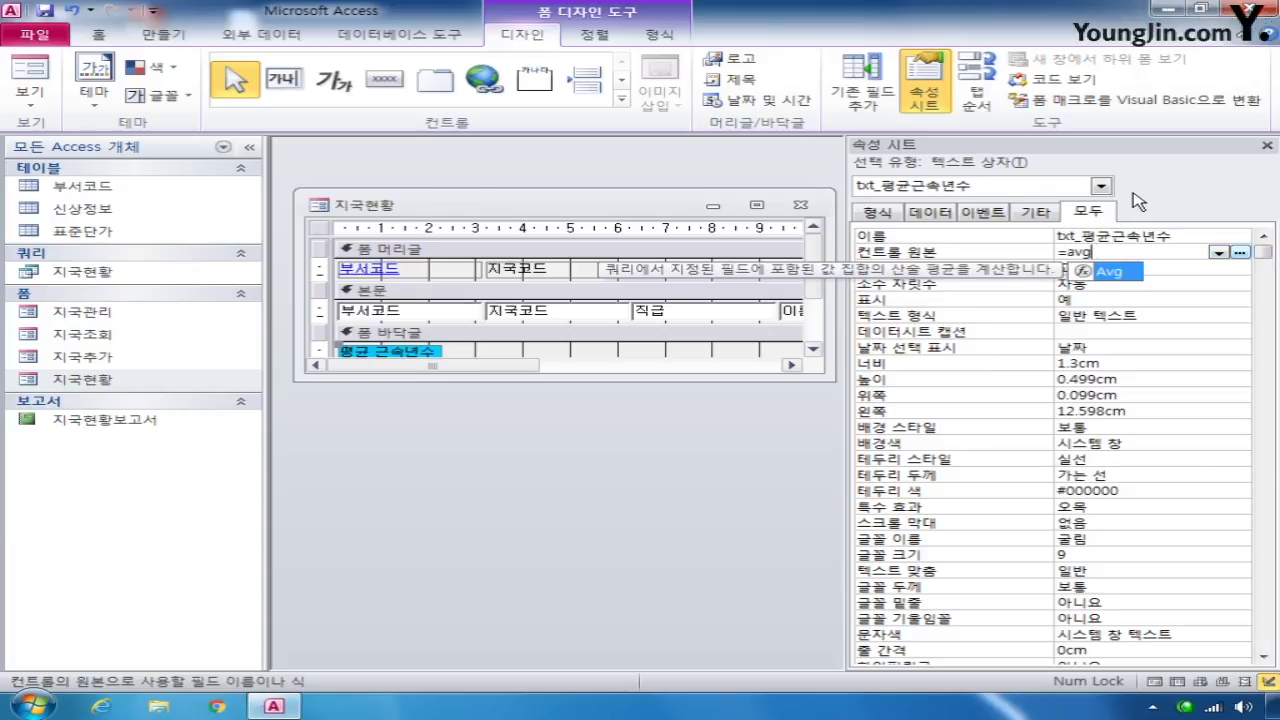
type("([")
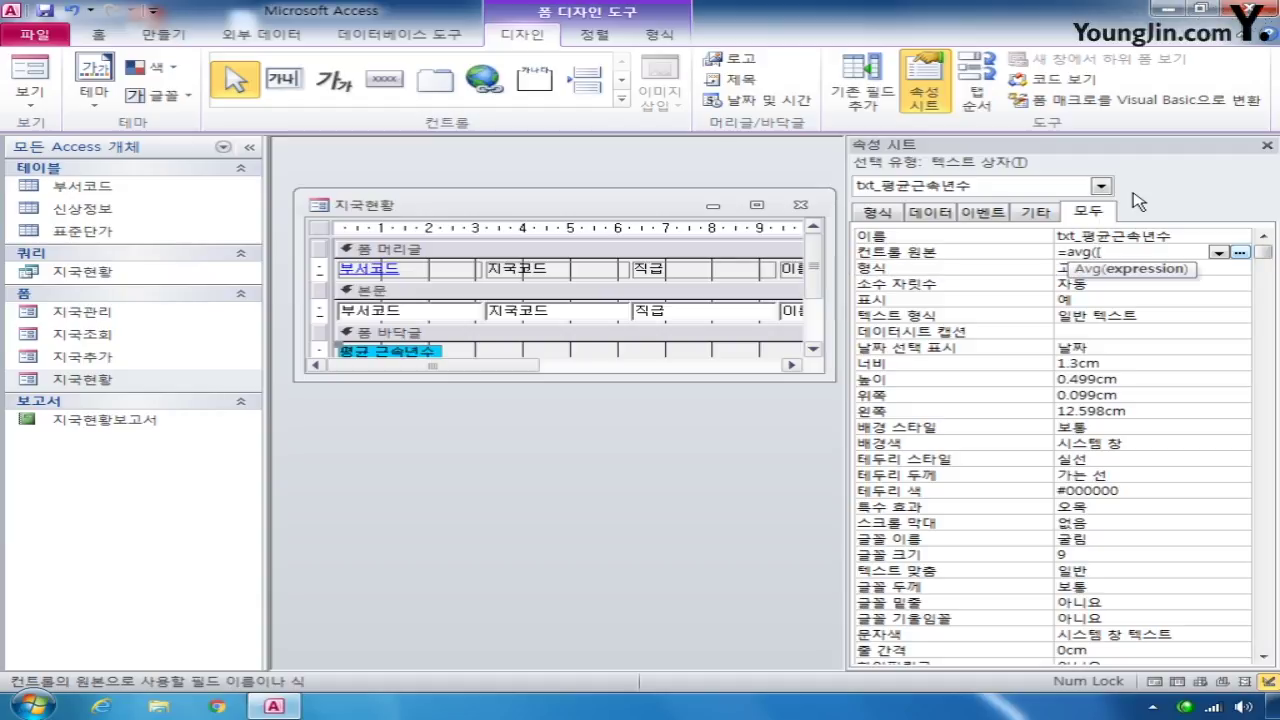
type("근속")
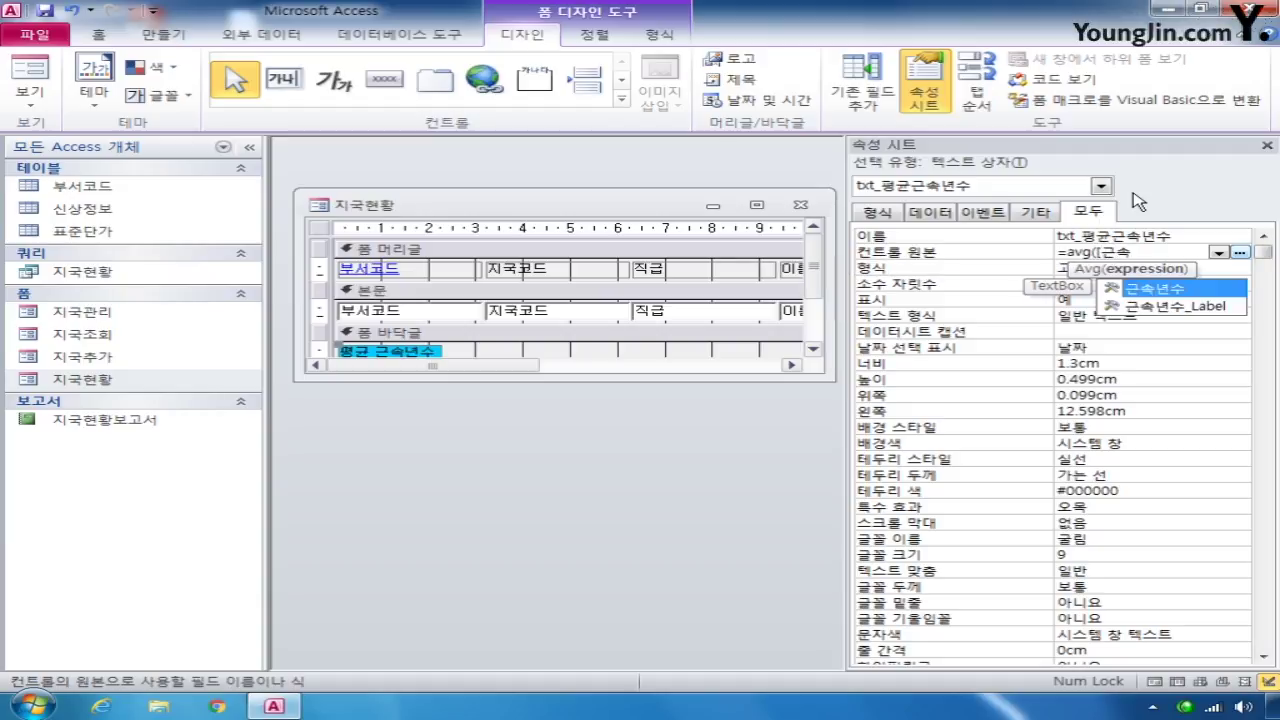
type("년수])")
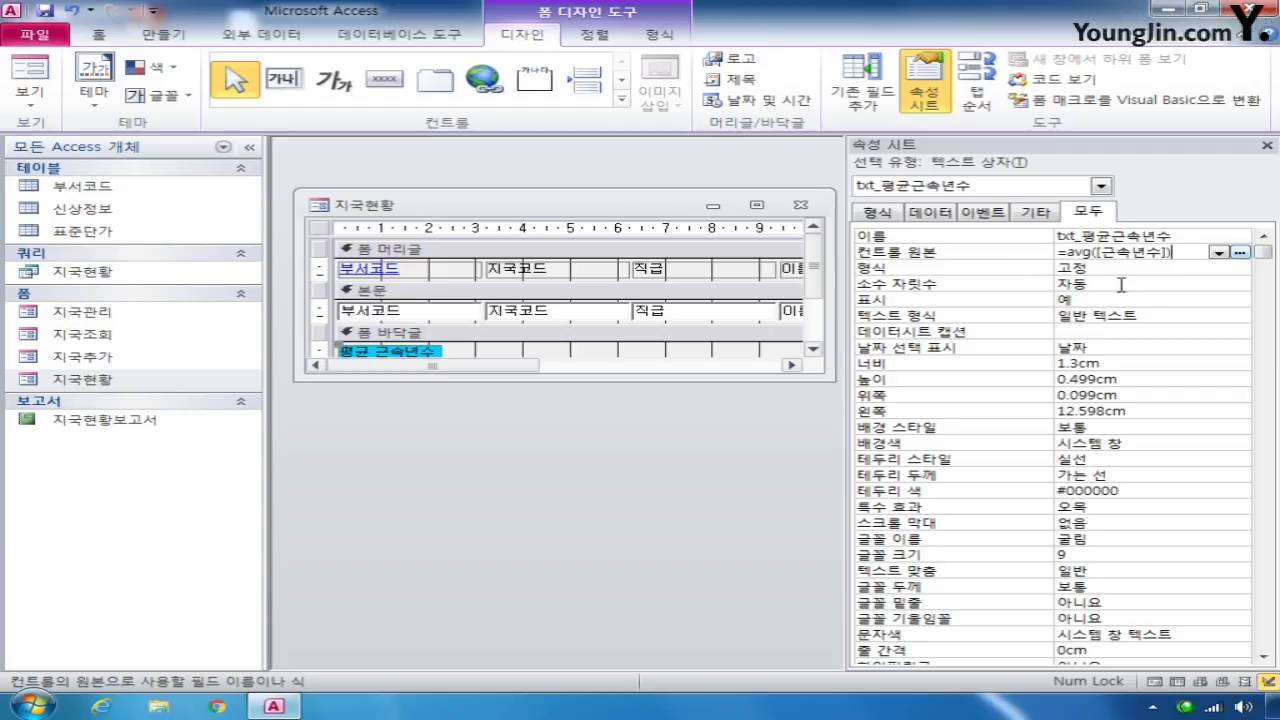
- Set txt_평균근속년수's decimal places (소수 자릿수) to 0 and its format (형식) to 표준
left_click(1012, 288)
type("0")
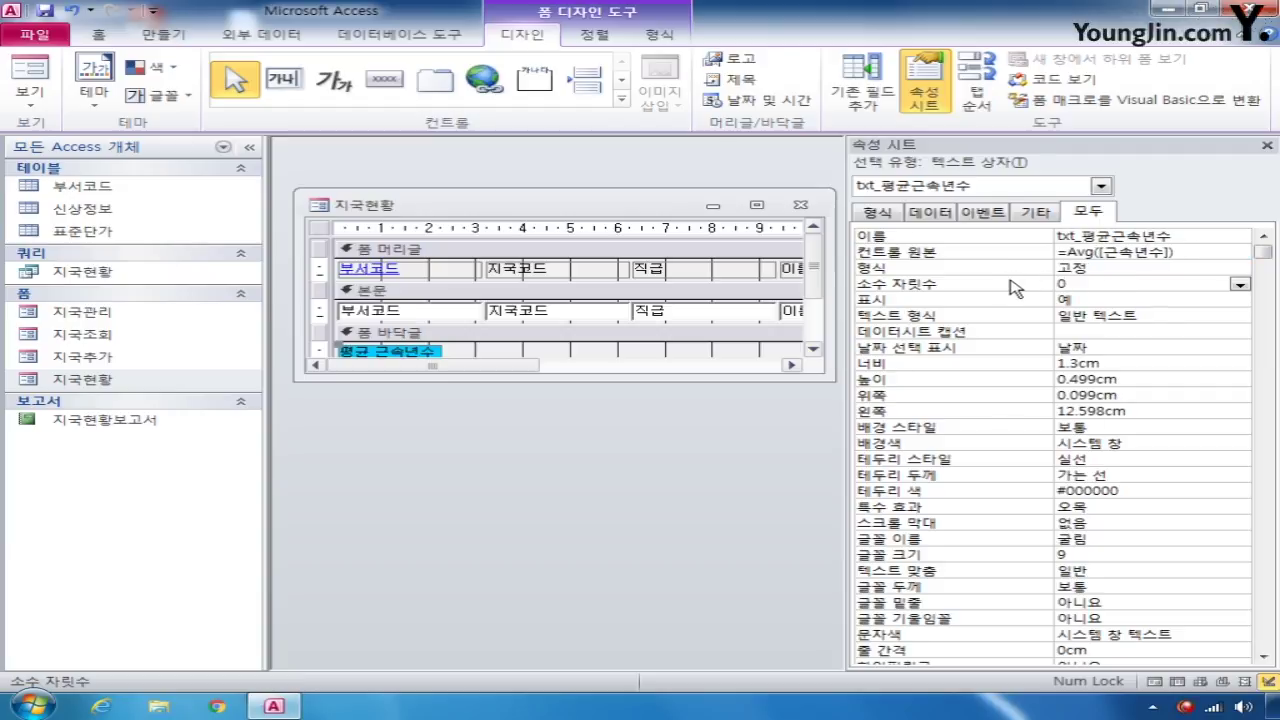
left_click(1100, 268)
left_click(1240, 270)
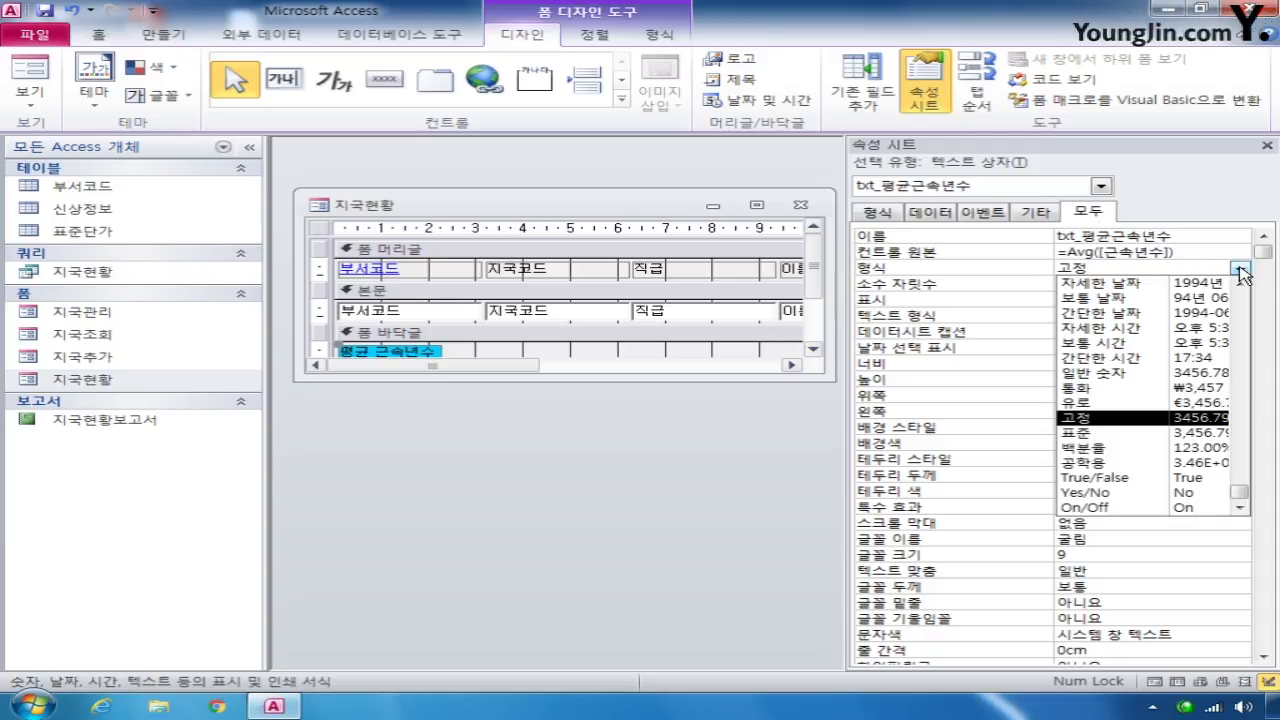
left_click(1166, 434)
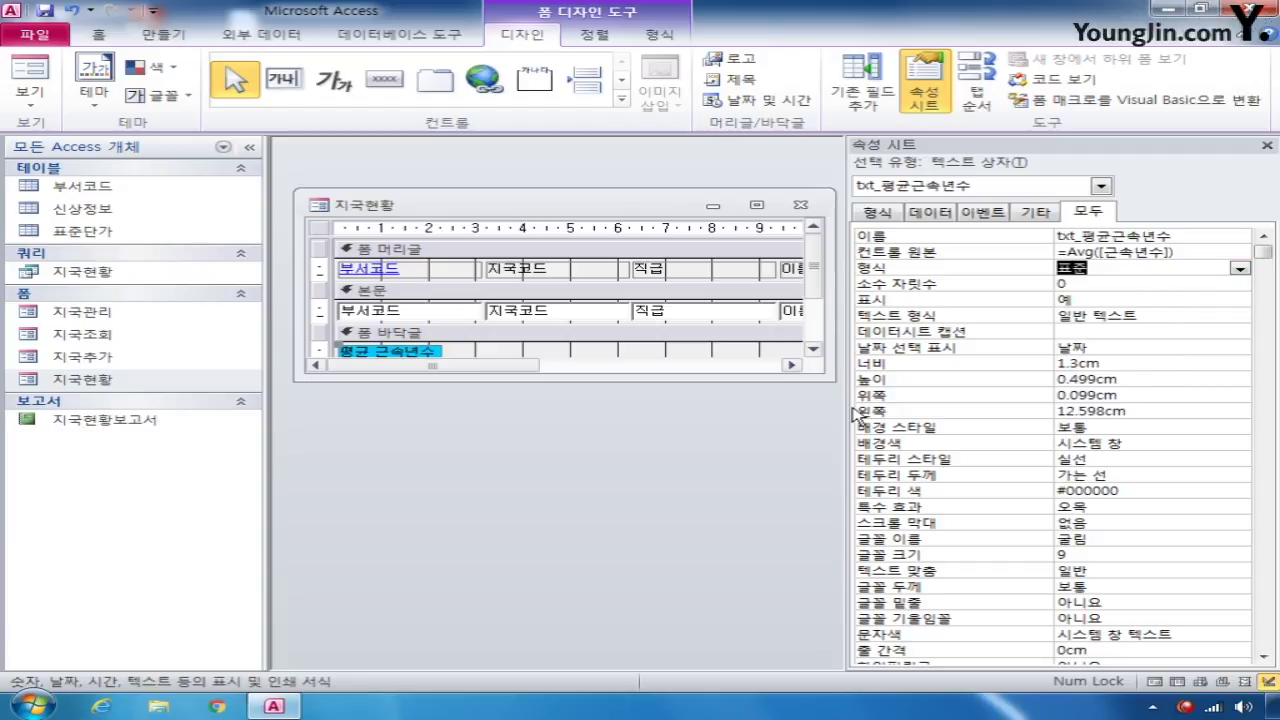
left_click_drag(843, 412, 716, 410)
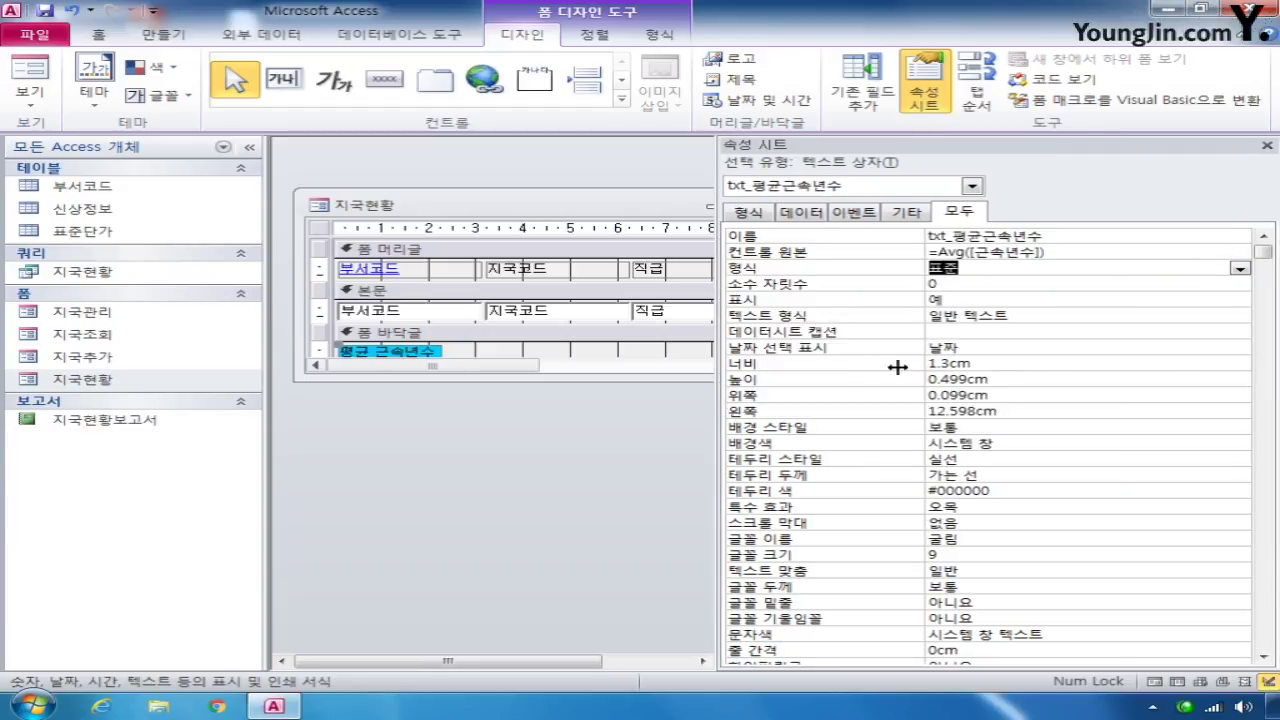
left_click(1240, 268)
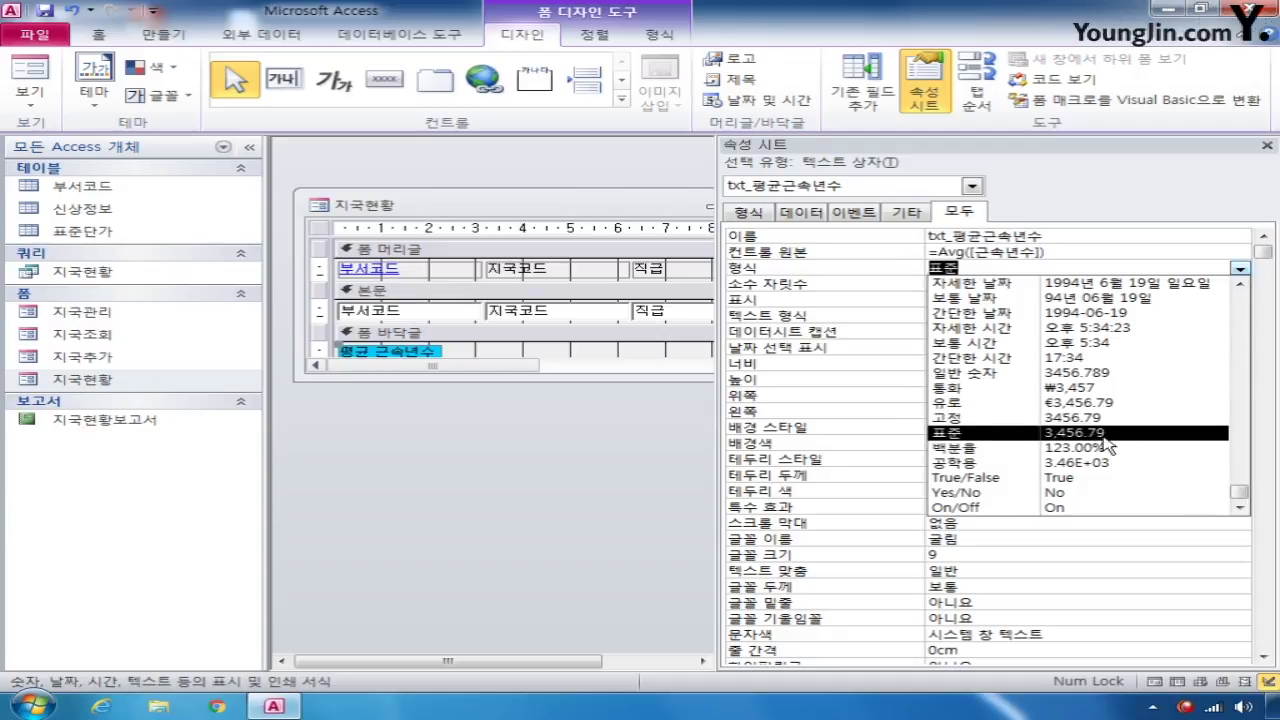
left_click(1100, 435)
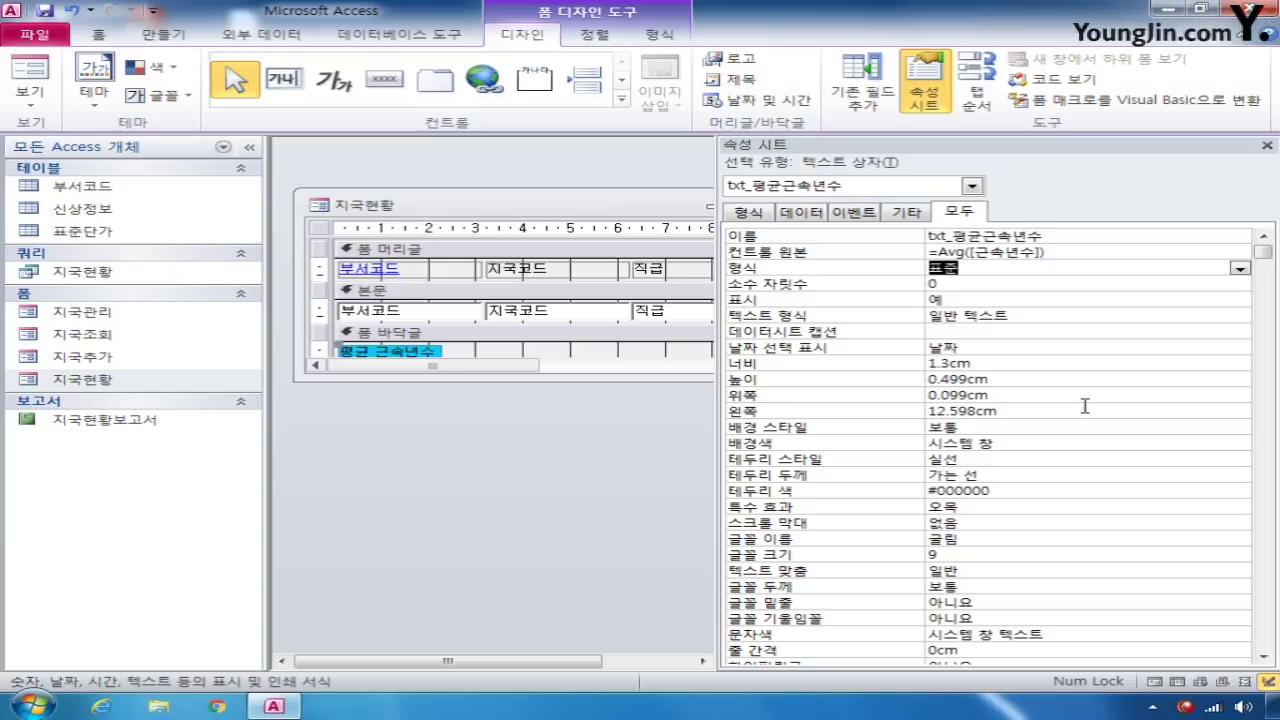
left_click(978, 283)
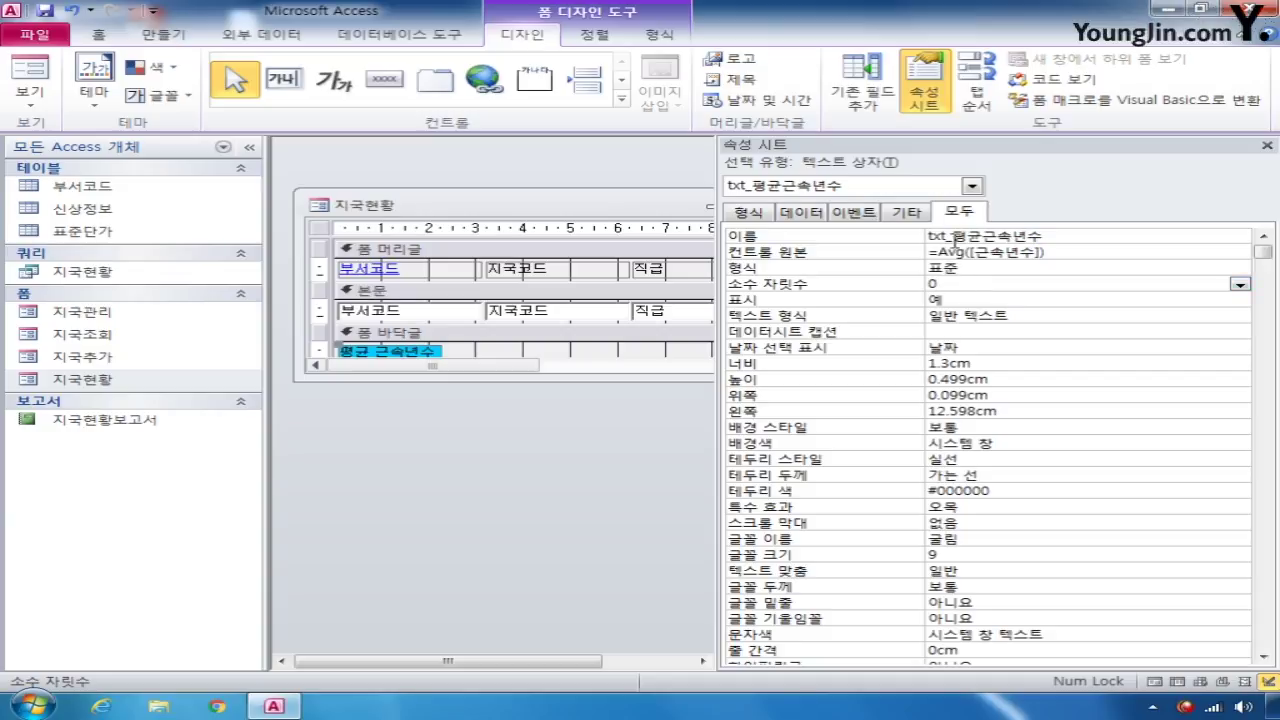
left_click_drag(718, 339, 866, 344)
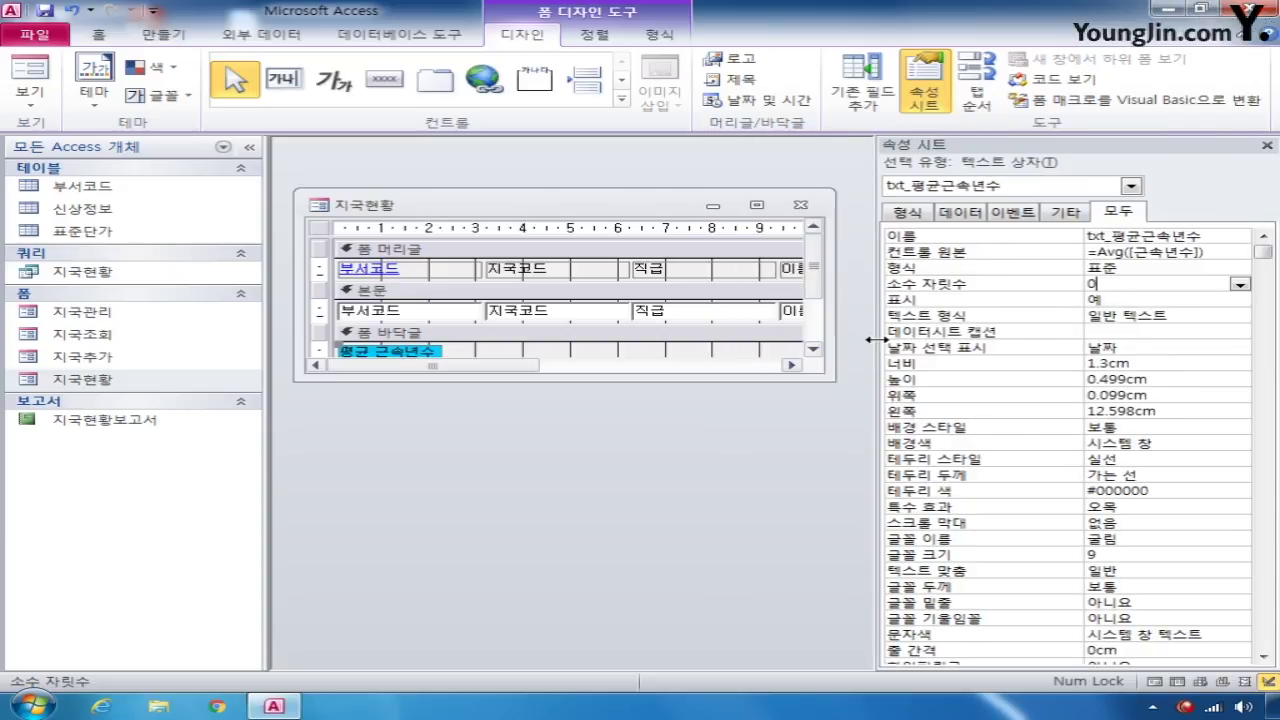
- Set the 본문 section's tab order to 부서코드, 지국코드, 직급, 이름, 근속년수, and save and close the 지국현황 form
left_click(321, 230)
right_click(322, 235)
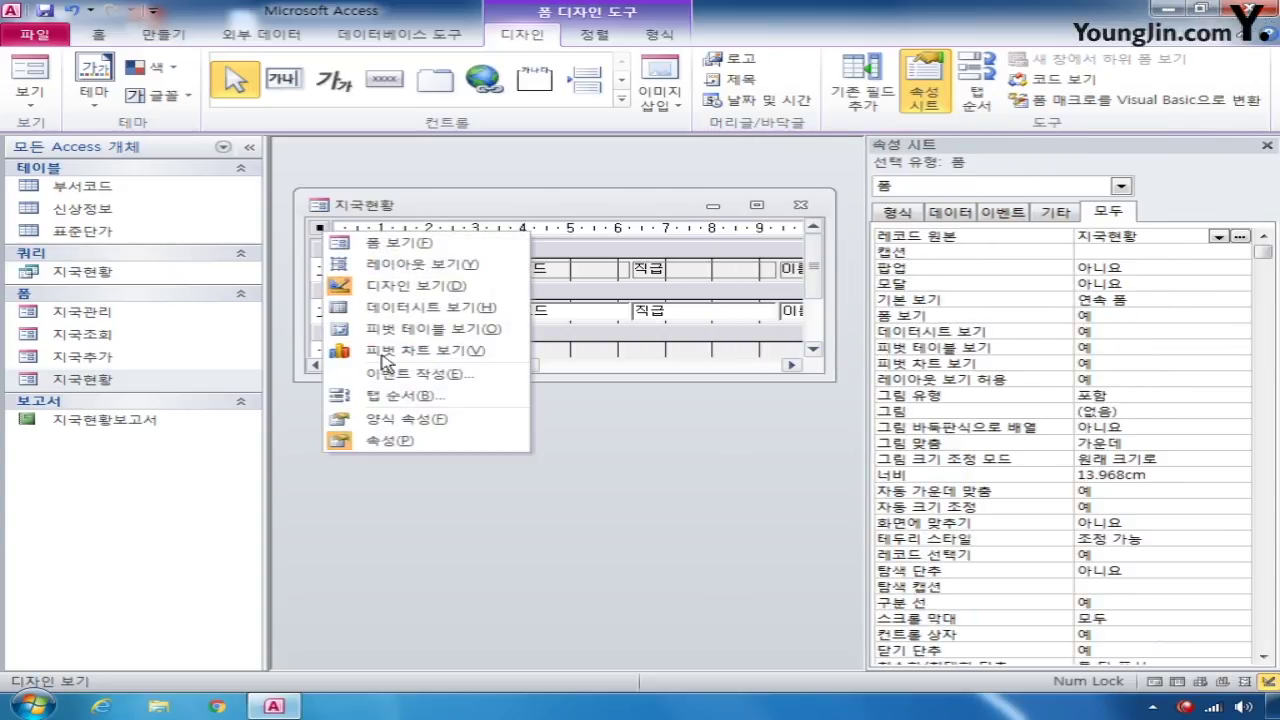
left_click(392, 396)
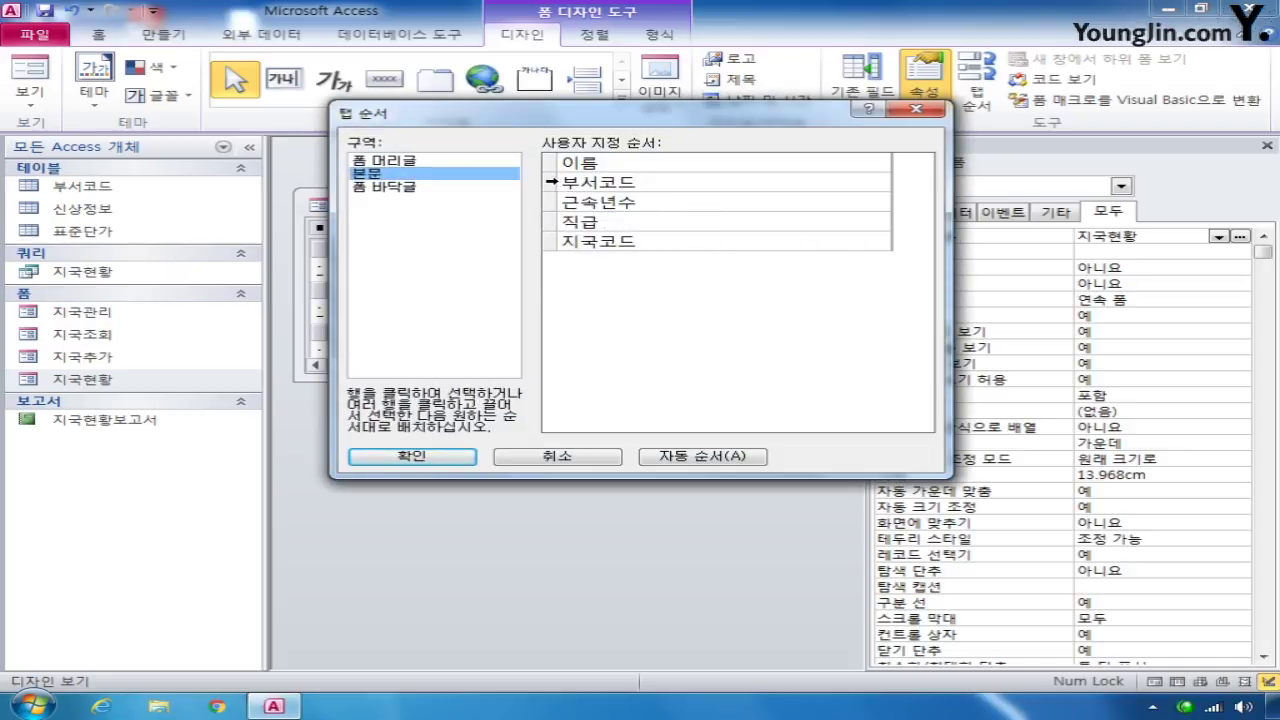
left_click(551, 182)
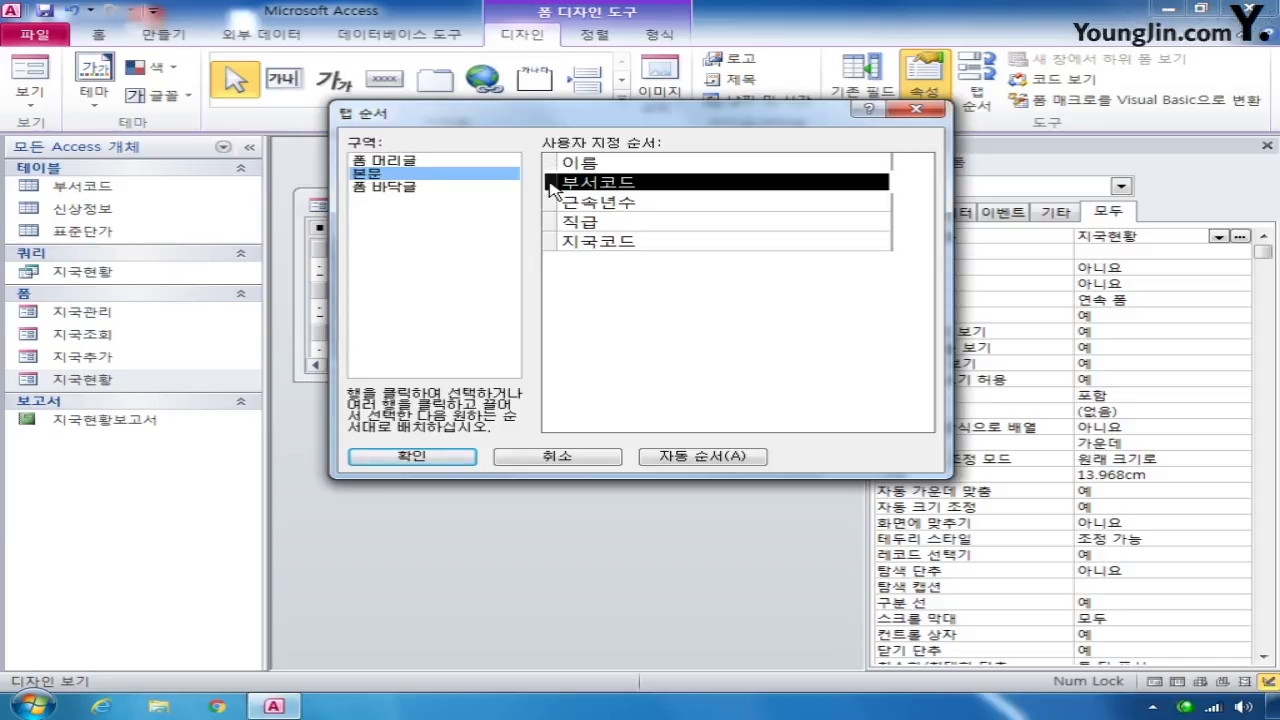
left_click_drag(551, 185, 553, 167)
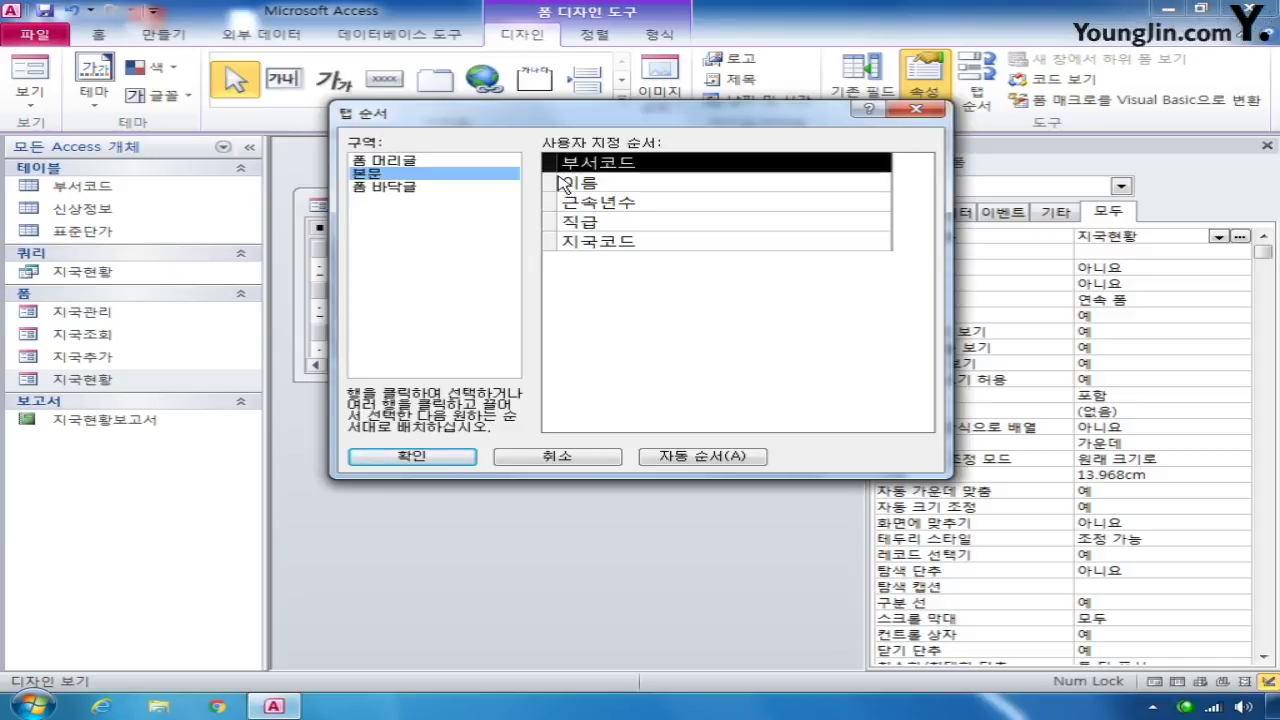
left_click_drag(550, 243, 553, 183)
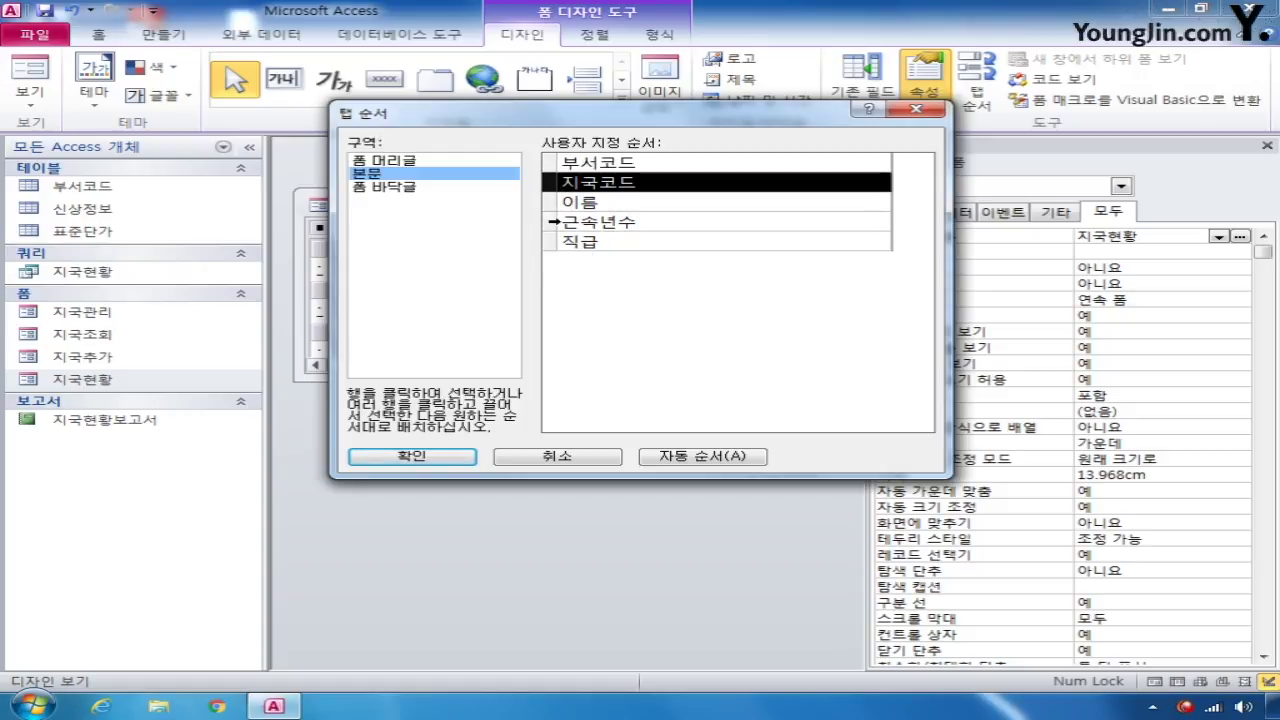
left_click(548, 240)
left_click_drag(548, 245, 575, 210)
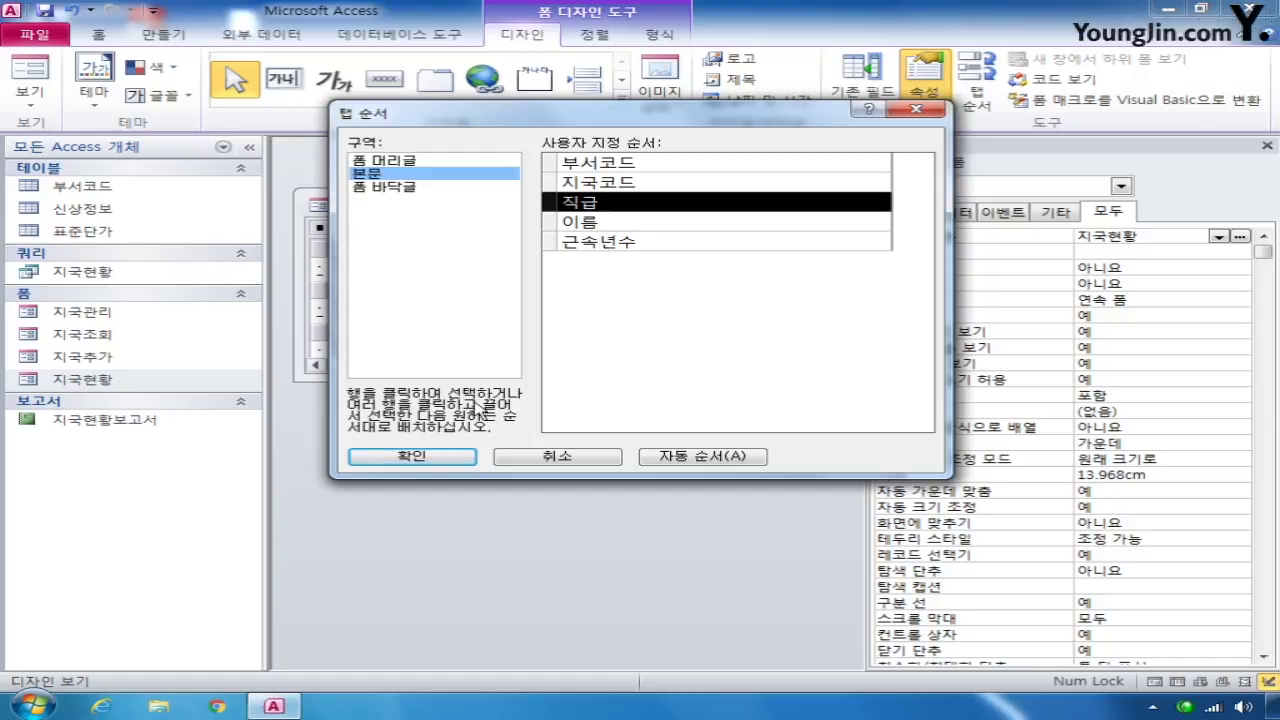
left_click(413, 457)
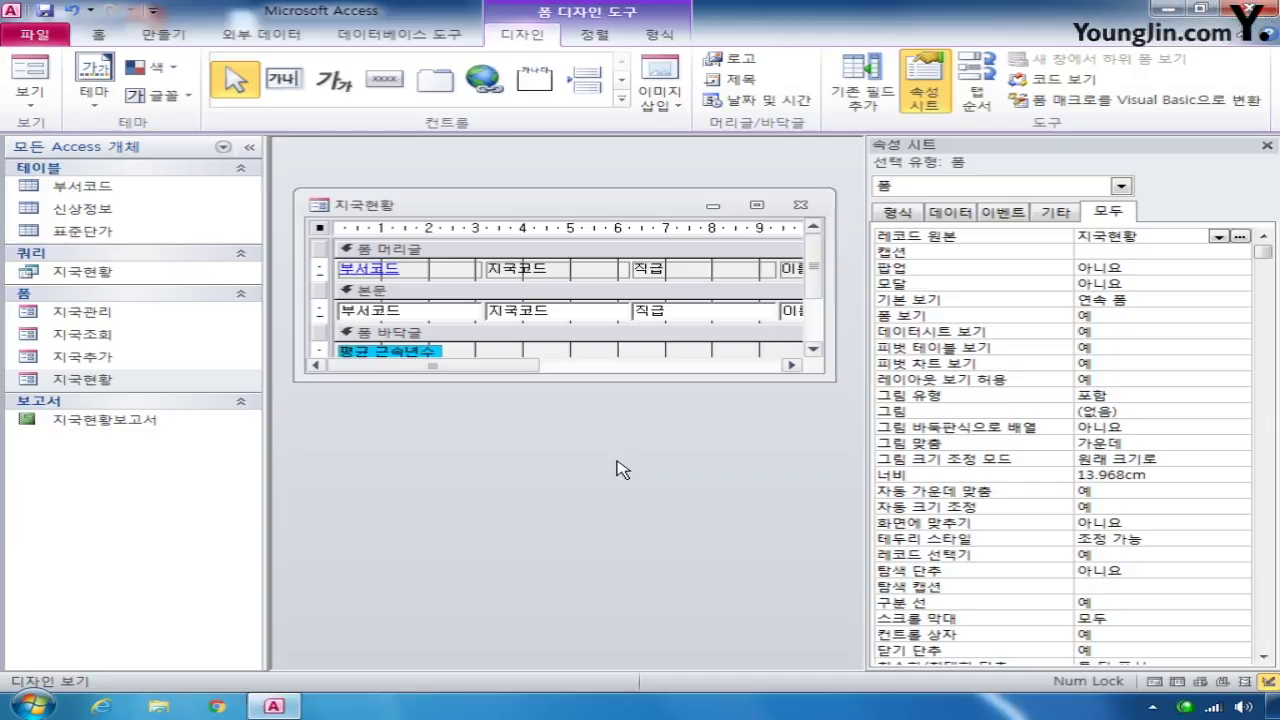
left_click(800, 204)
left_click(497, 405)
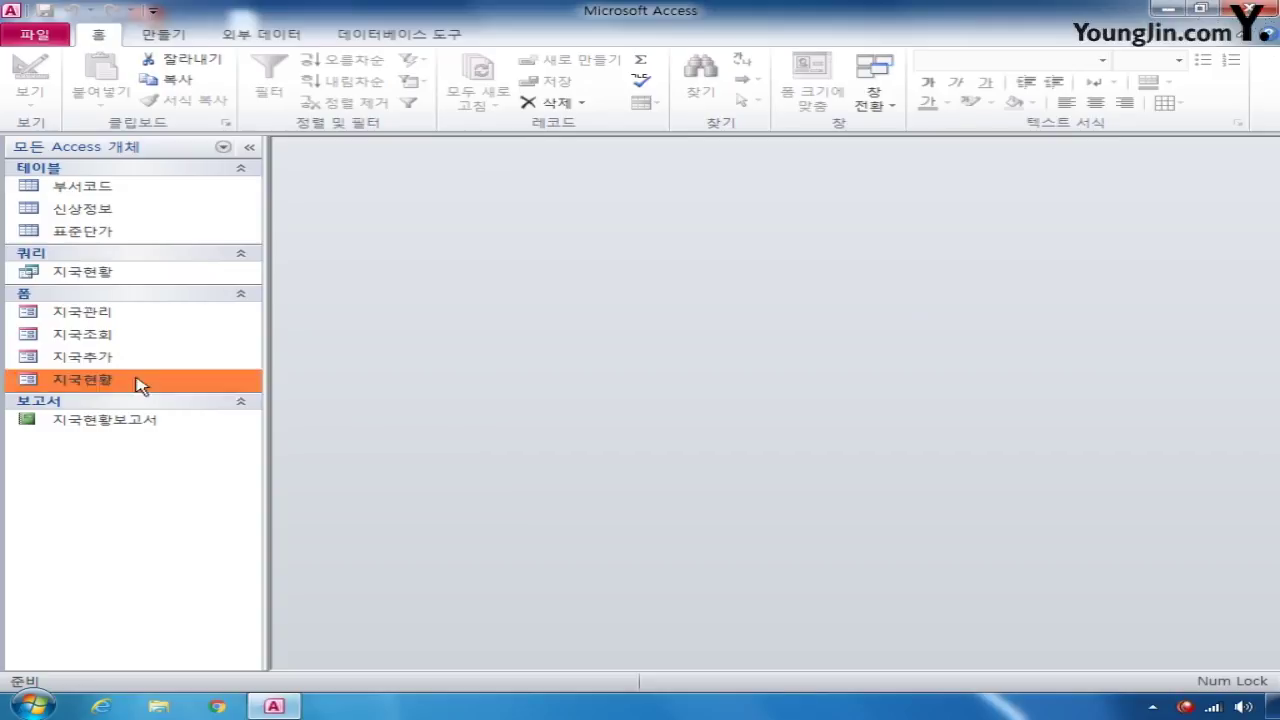
- Open the 지국관리 form in design view and move its window fully into the work area
right_click(107, 317)
left_click(190, 371)
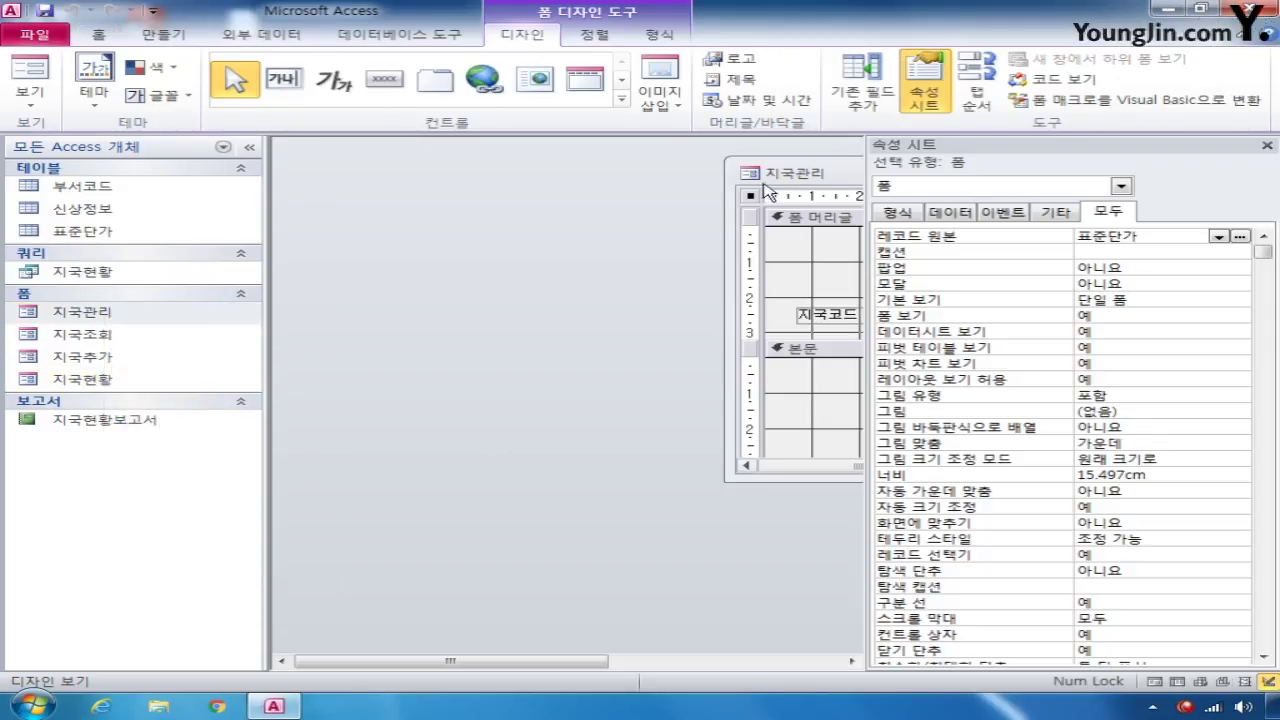
left_click_drag(468, 215, 440, 199)
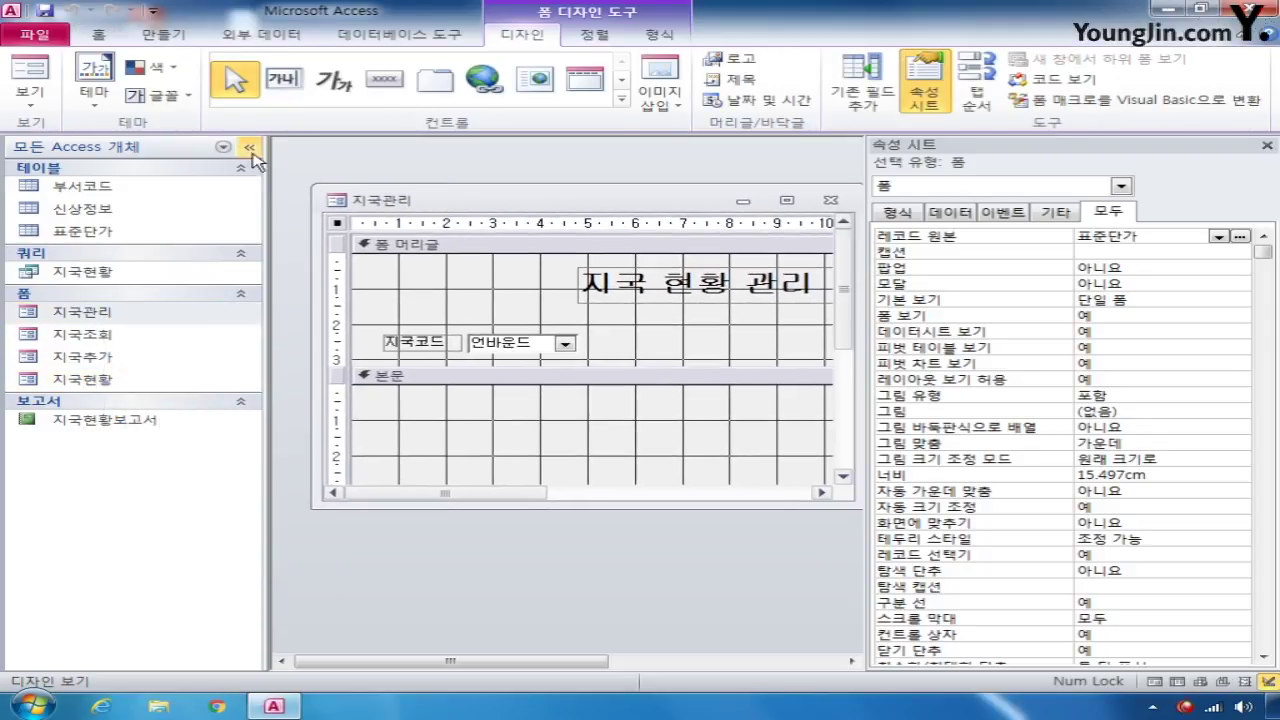
- Draw a subform about 7.9 by 3.6 cm in the 본문 section of 지국관리, using the existing form 지국현황 as its source
left_click_drag(846, 325, 843, 392)
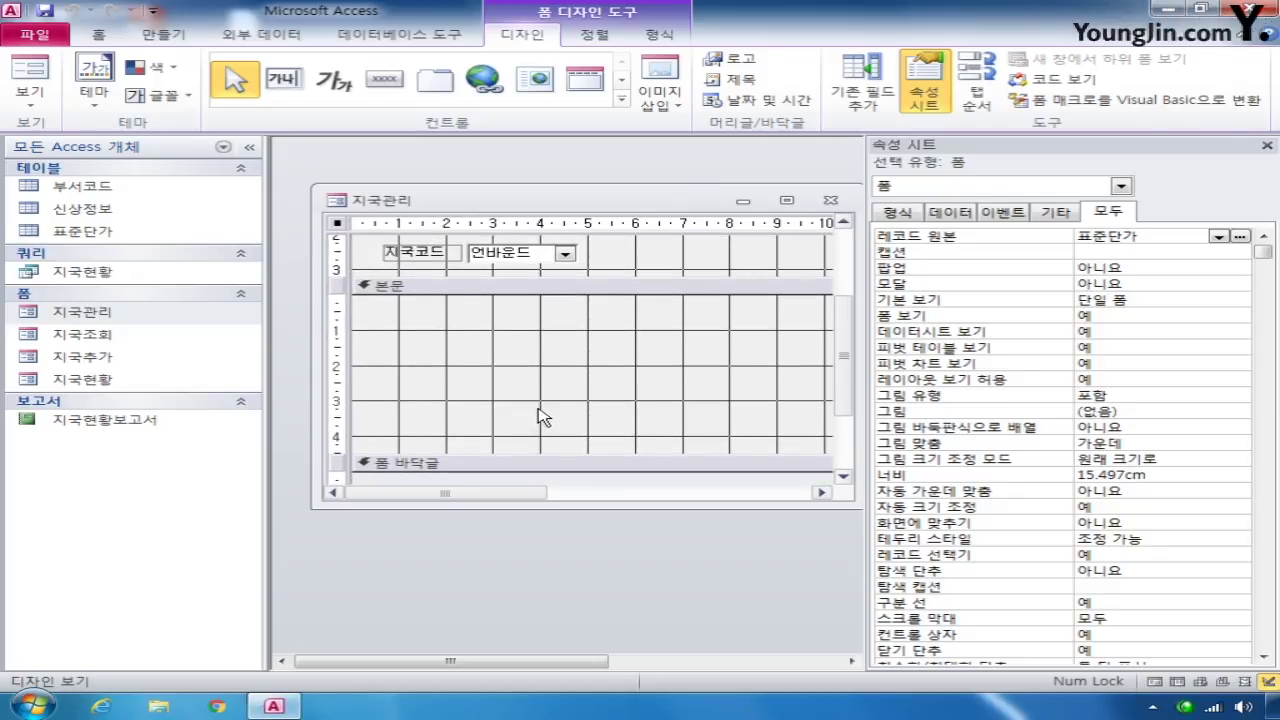
left_click(620, 101)
left_click(436, 150)
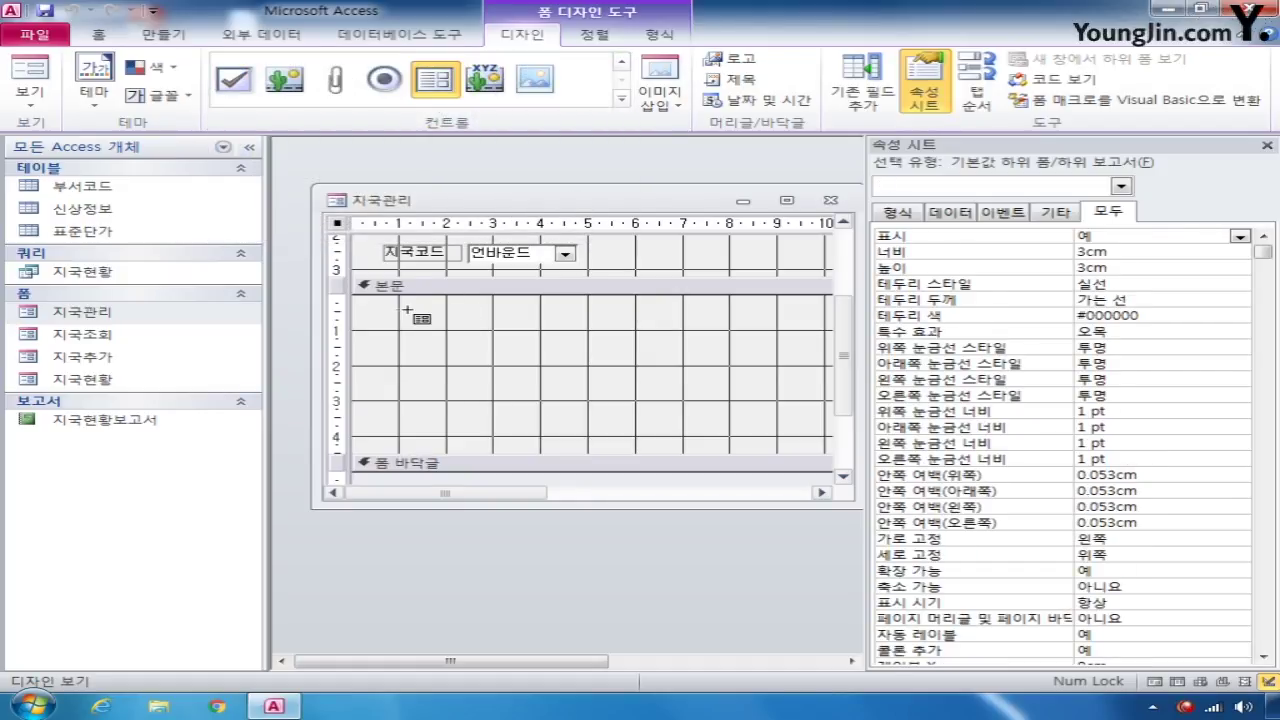
left_click_drag(404, 310, 775, 437)
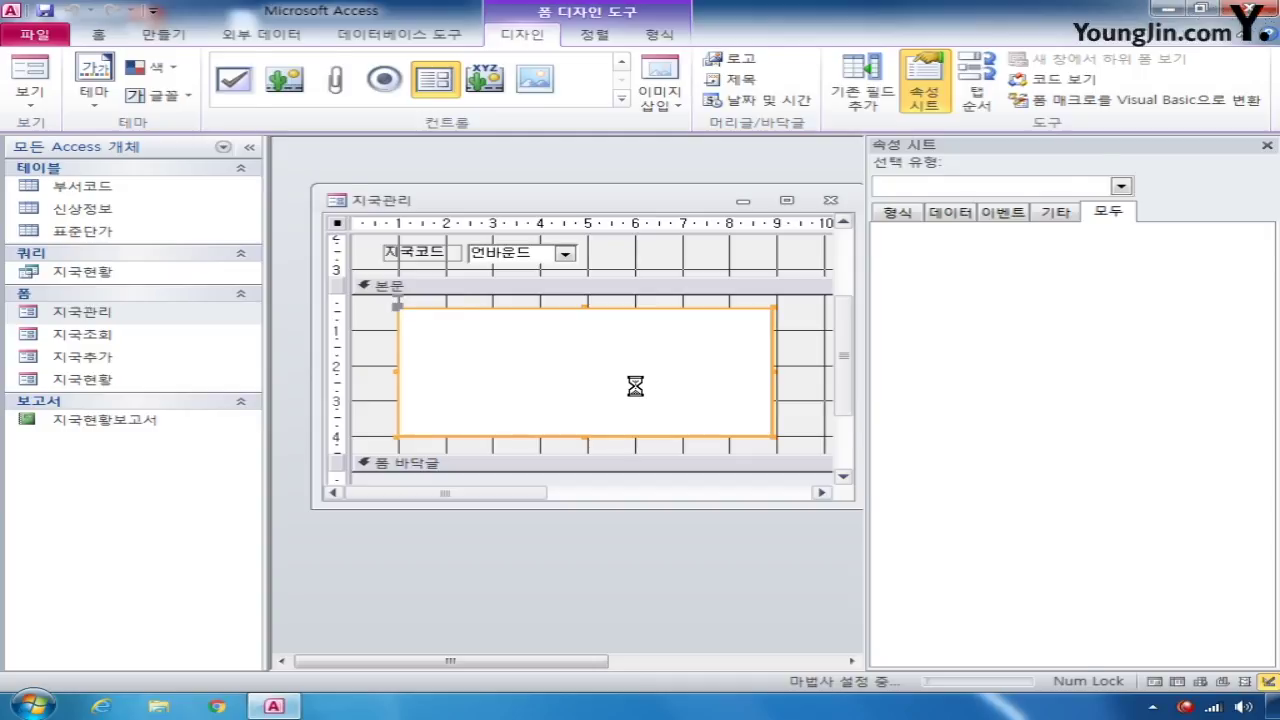
left_click(607, 279)
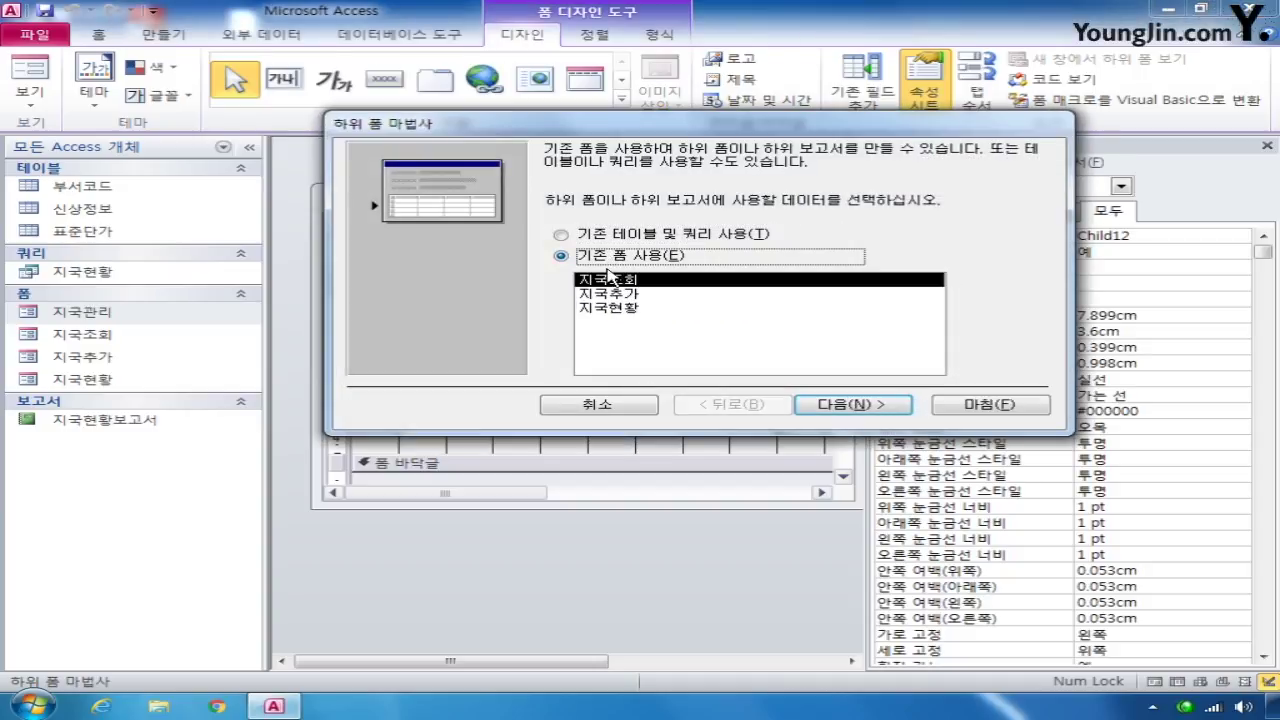
left_click(623, 307)
left_click(874, 405)
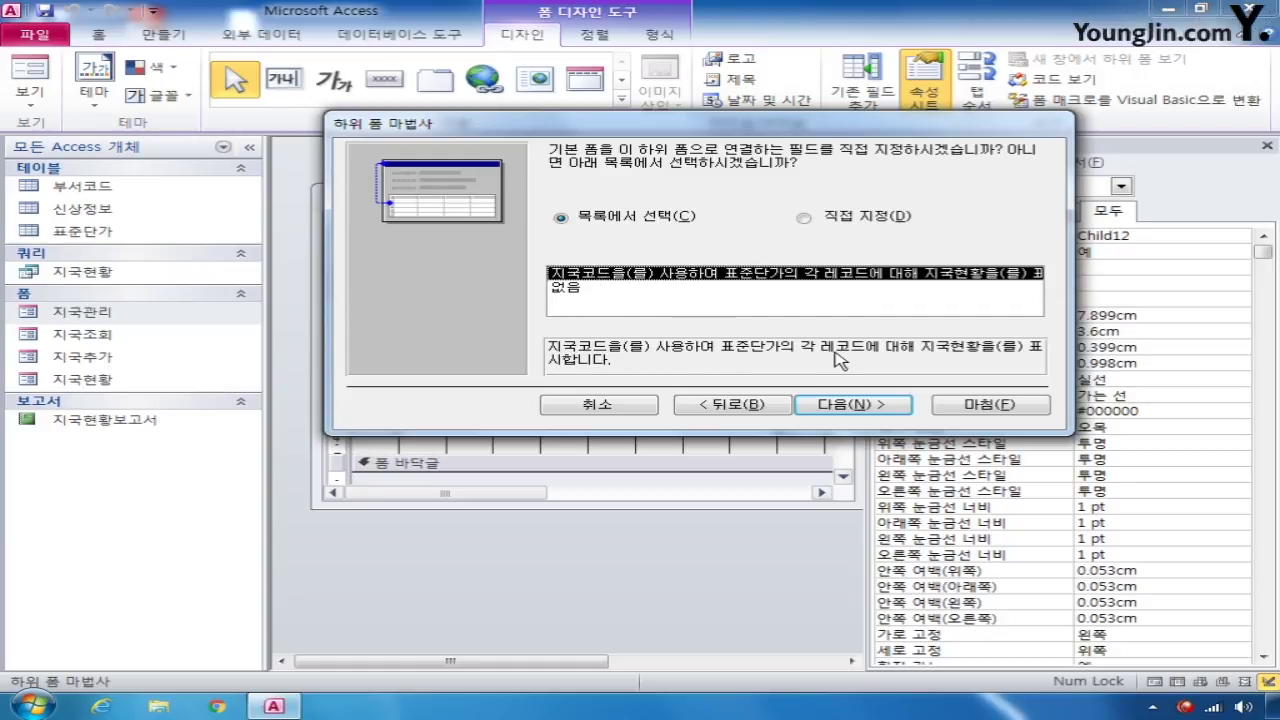
- Define the subform link manually (직접 지정), matching the main form's 지국코드 field to the subform's 지국코드 field
left_click(805, 218)
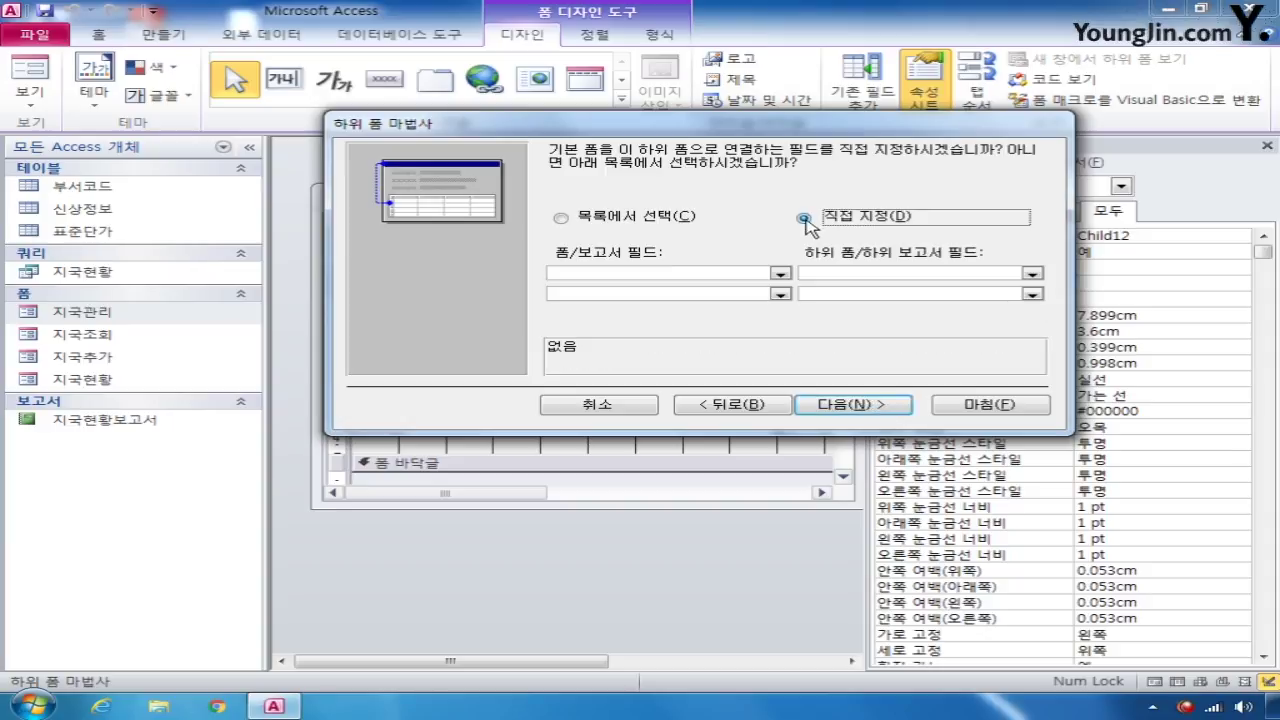
left_click(779, 273)
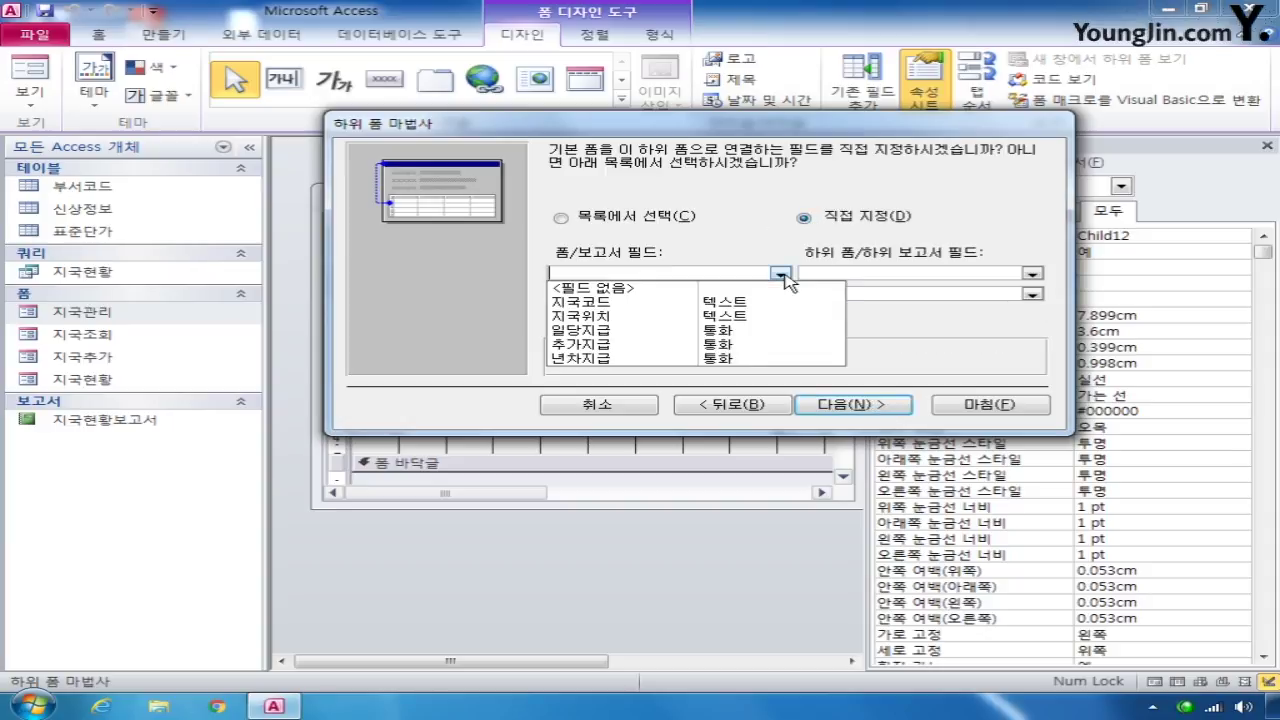
left_click(733, 305)
left_click(1031, 273)
left_click(955, 315)
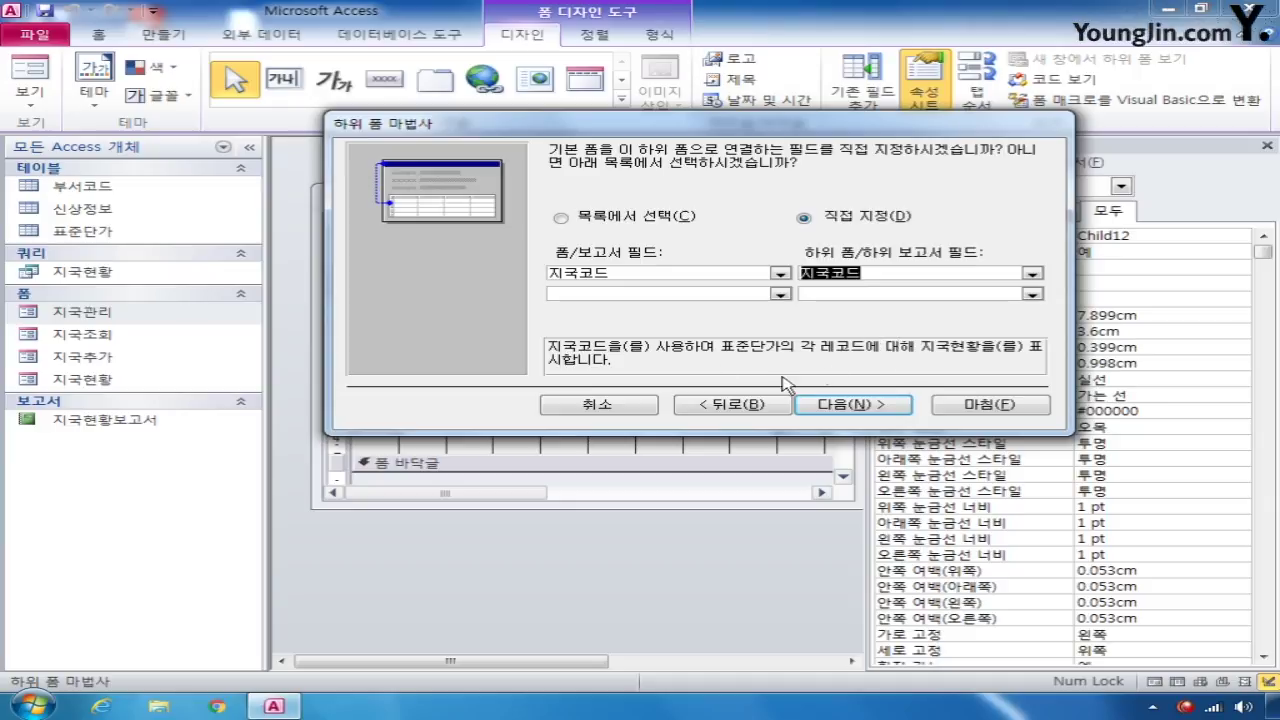
left_click(578, 218)
left_click(813, 220)
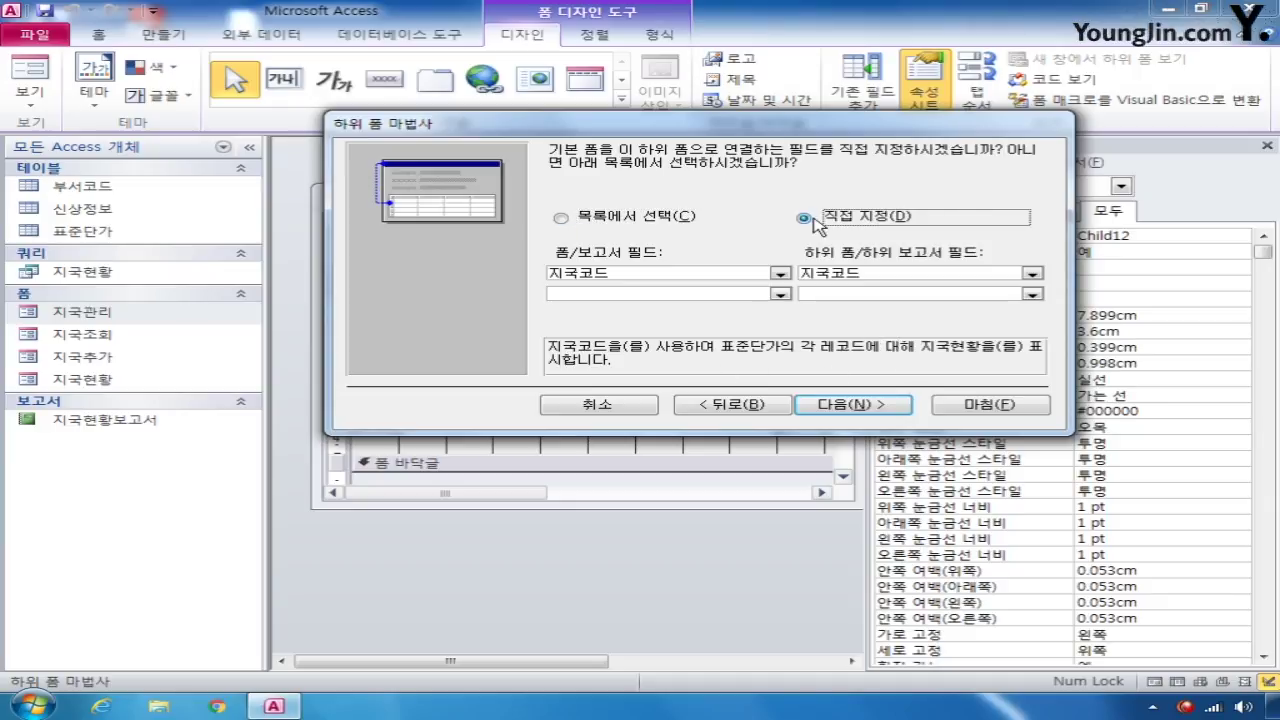
- Keep 지국현황 as the subform's name and finish creating the linked subform
left_click(858, 404)
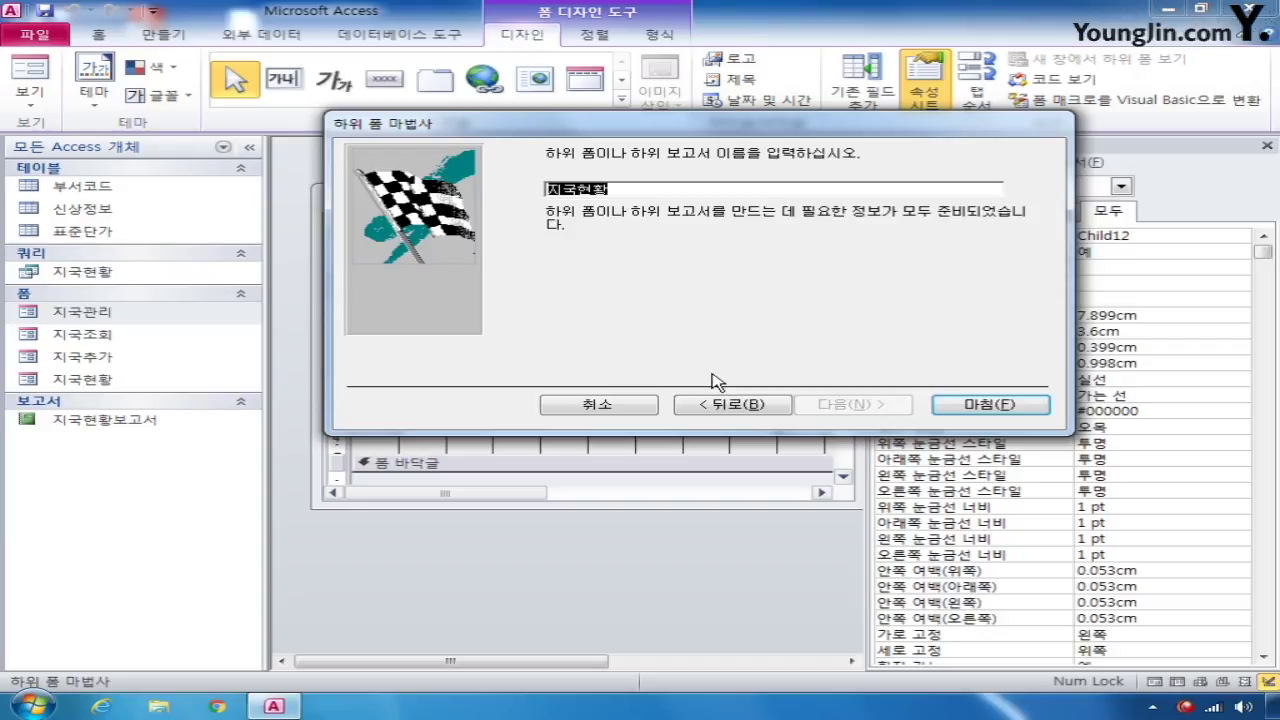
left_click(936, 405)
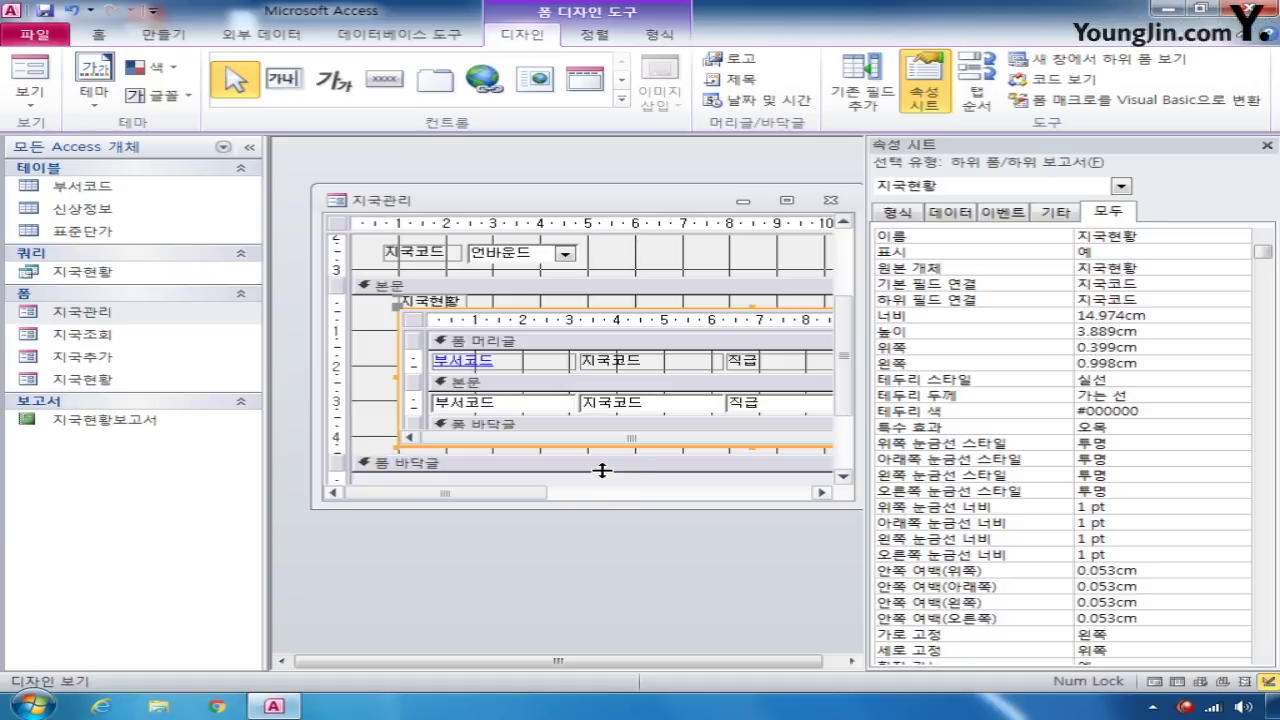
- Assign an event procedure to the On Click event of the 검색 button (cmd_검색) and open its code
left_click_drag(534, 491, 712, 494)
left_click(590, 255)
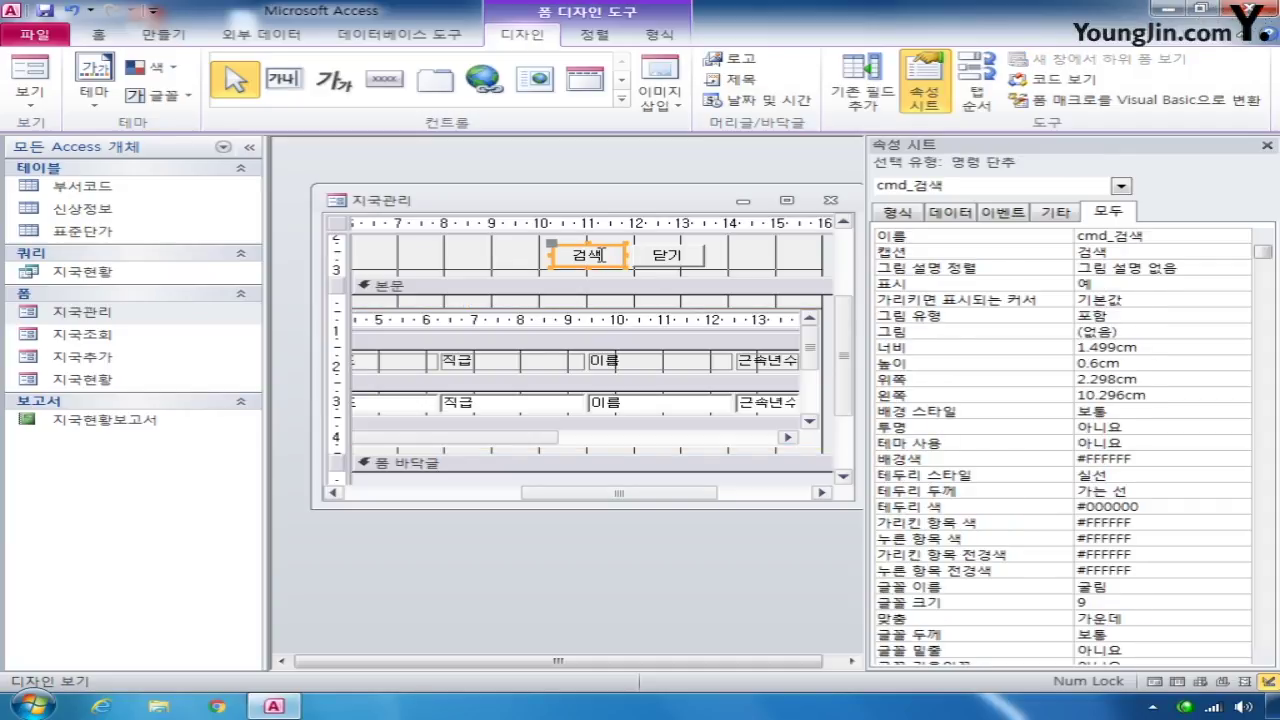
left_click(1003, 212)
left_click(1238, 237)
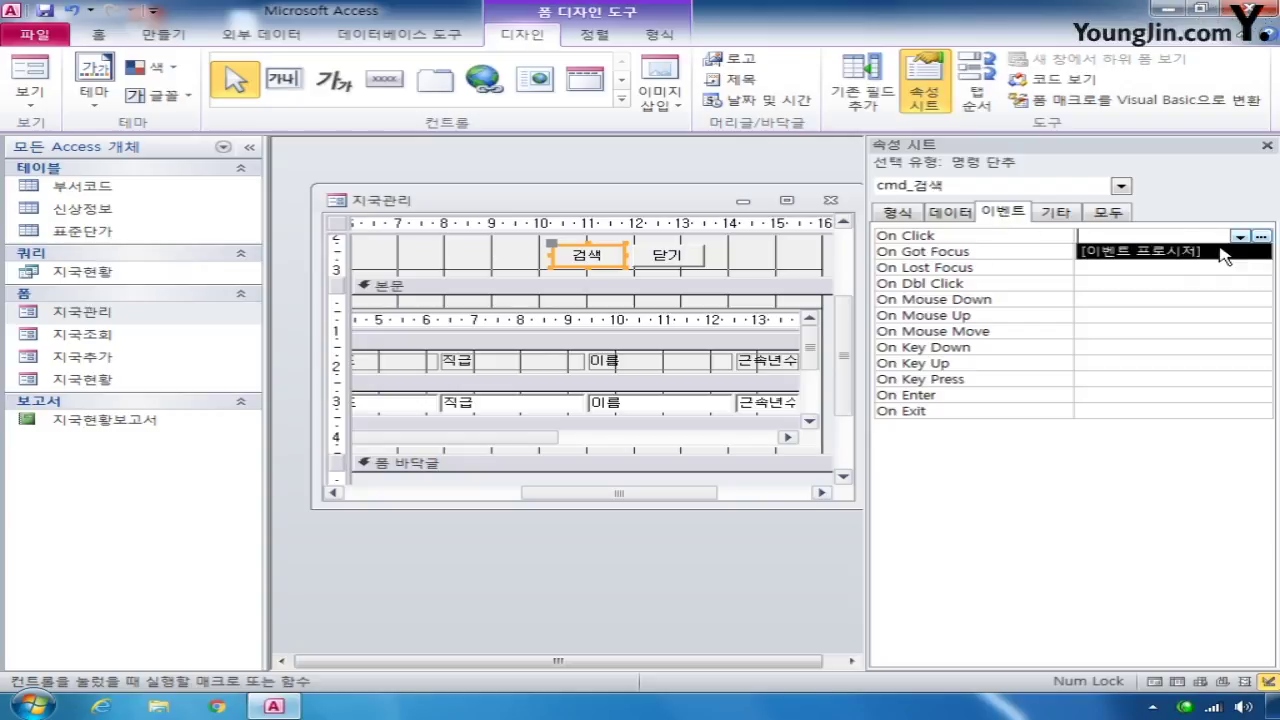
left_click(1222, 256)
left_click(1261, 237)
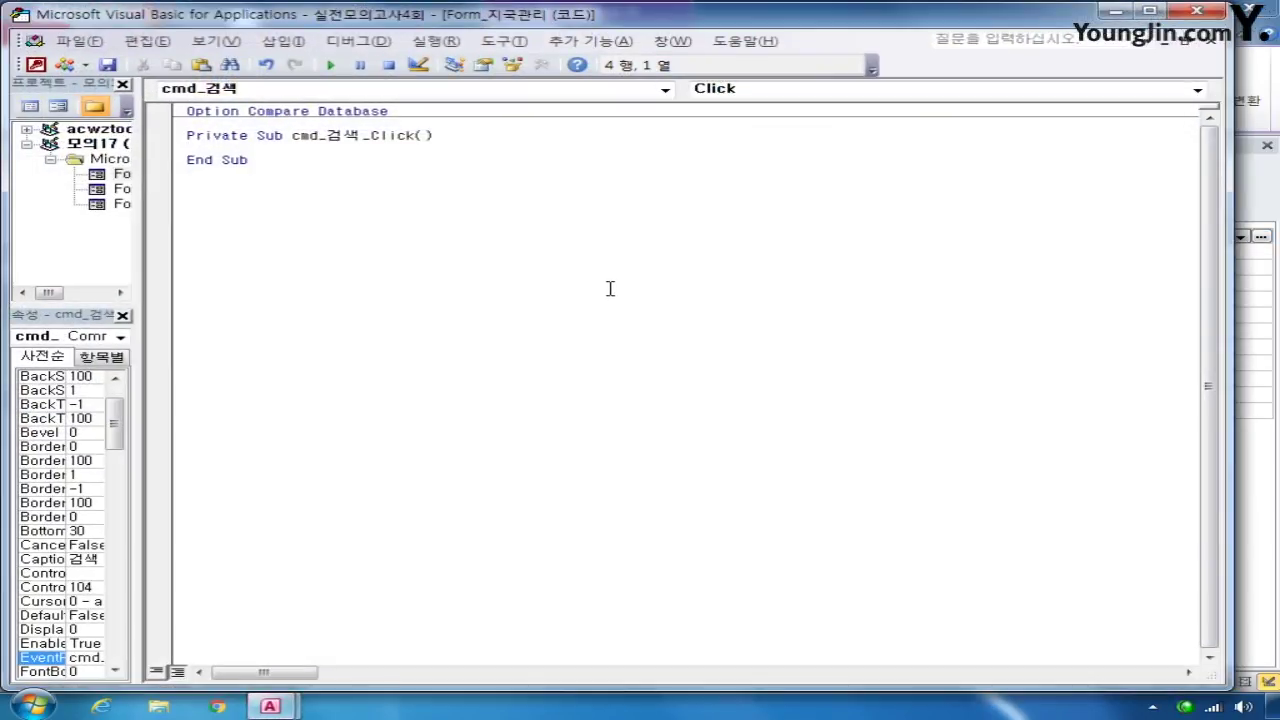
- Start a docmd.ApplyFilter statement inside cmd_검색_Click, leaving the FilterName argument empty
key("Return")
key("Return")
key("Up")
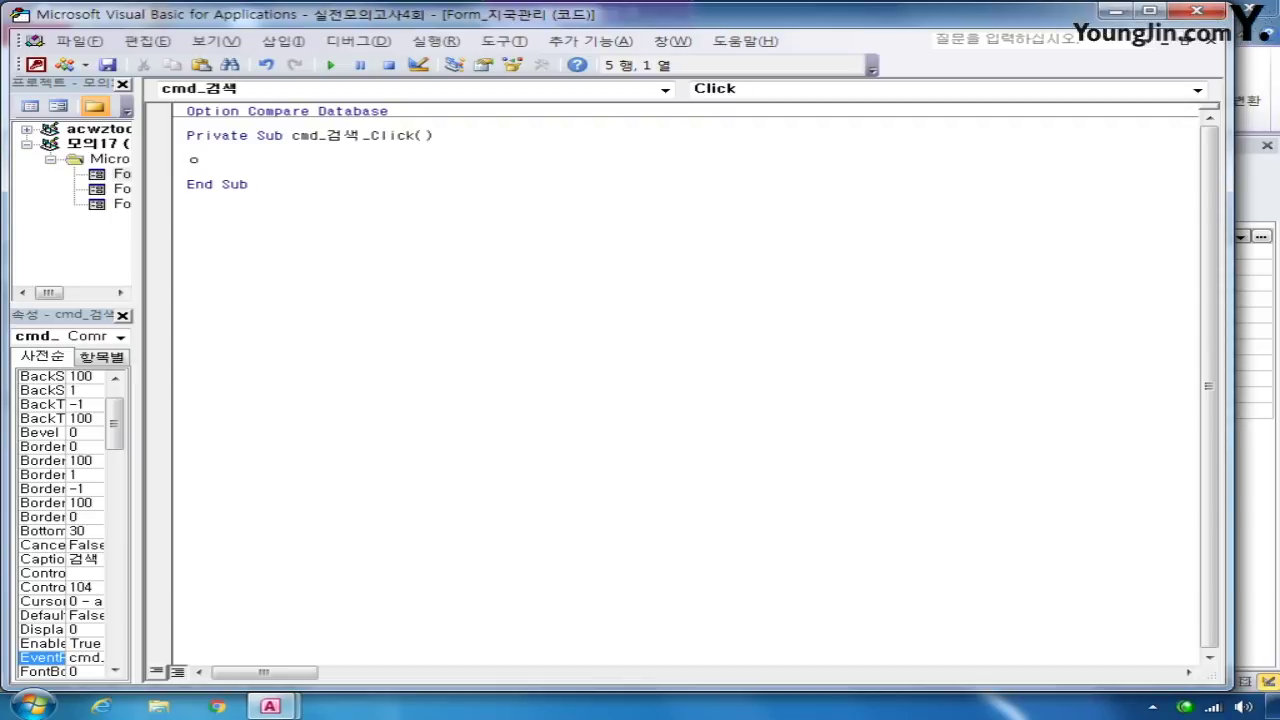
type("docmd.")
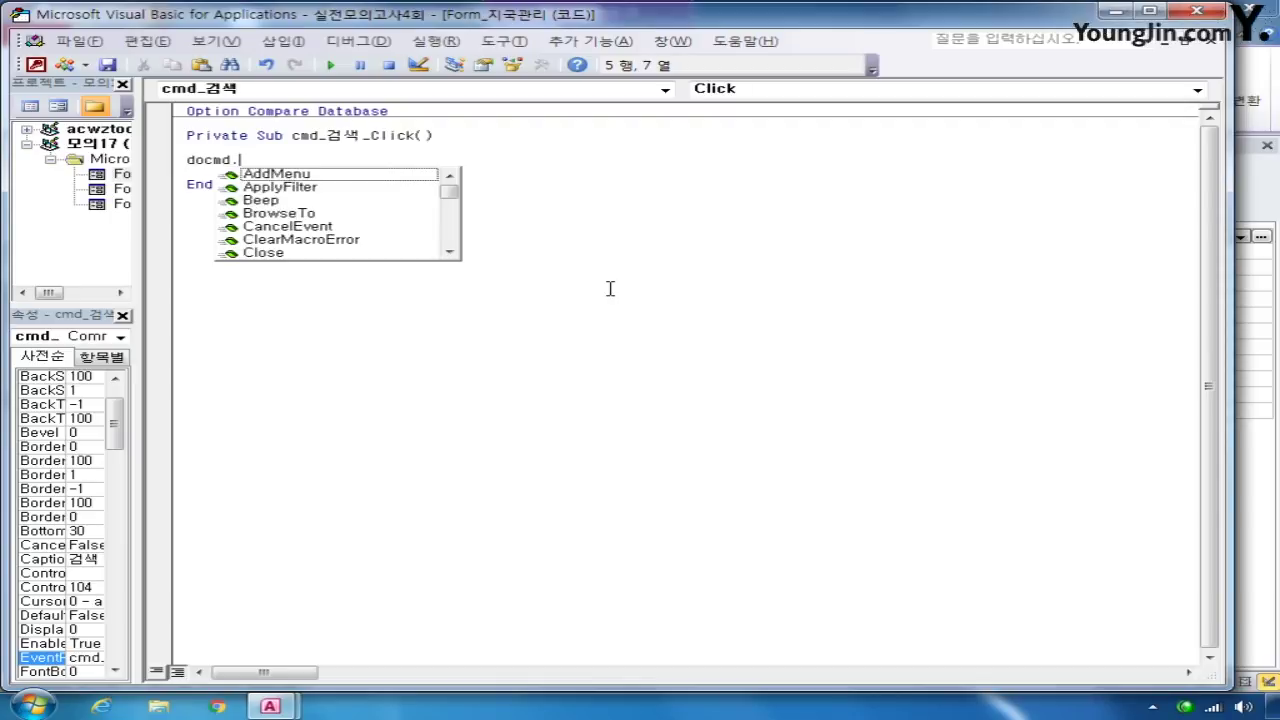
type("app")
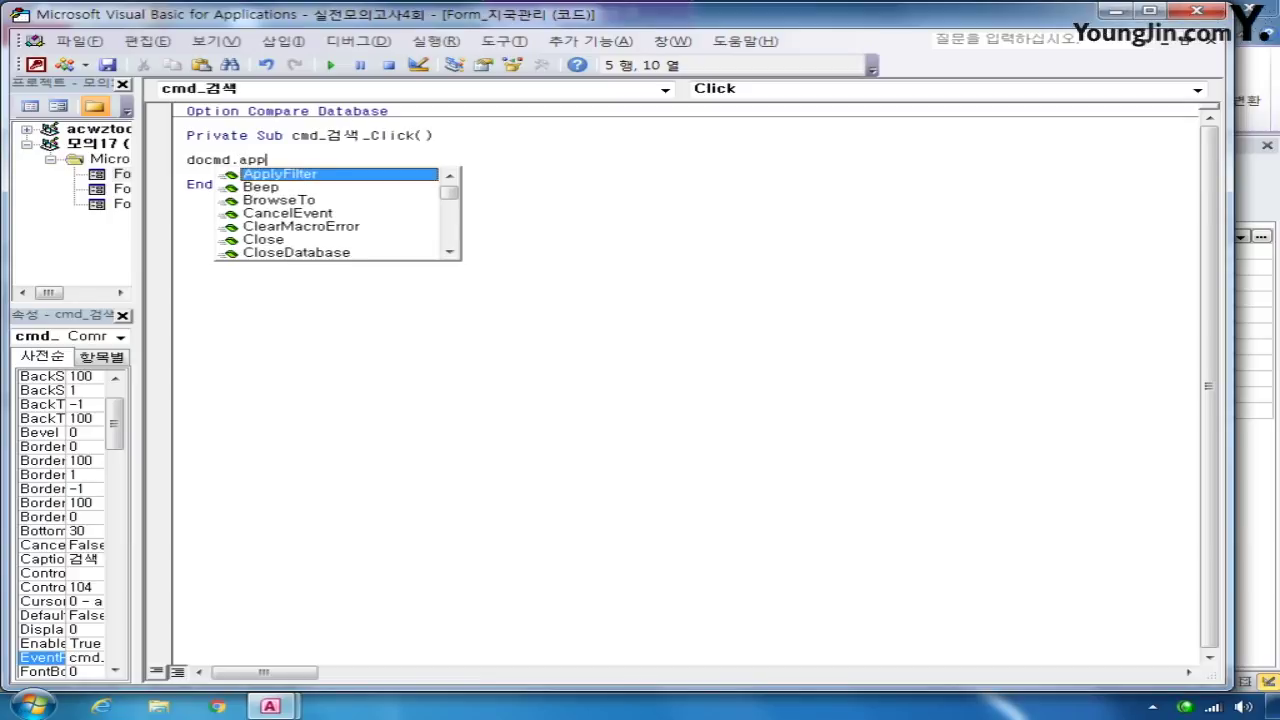
key("Tab")
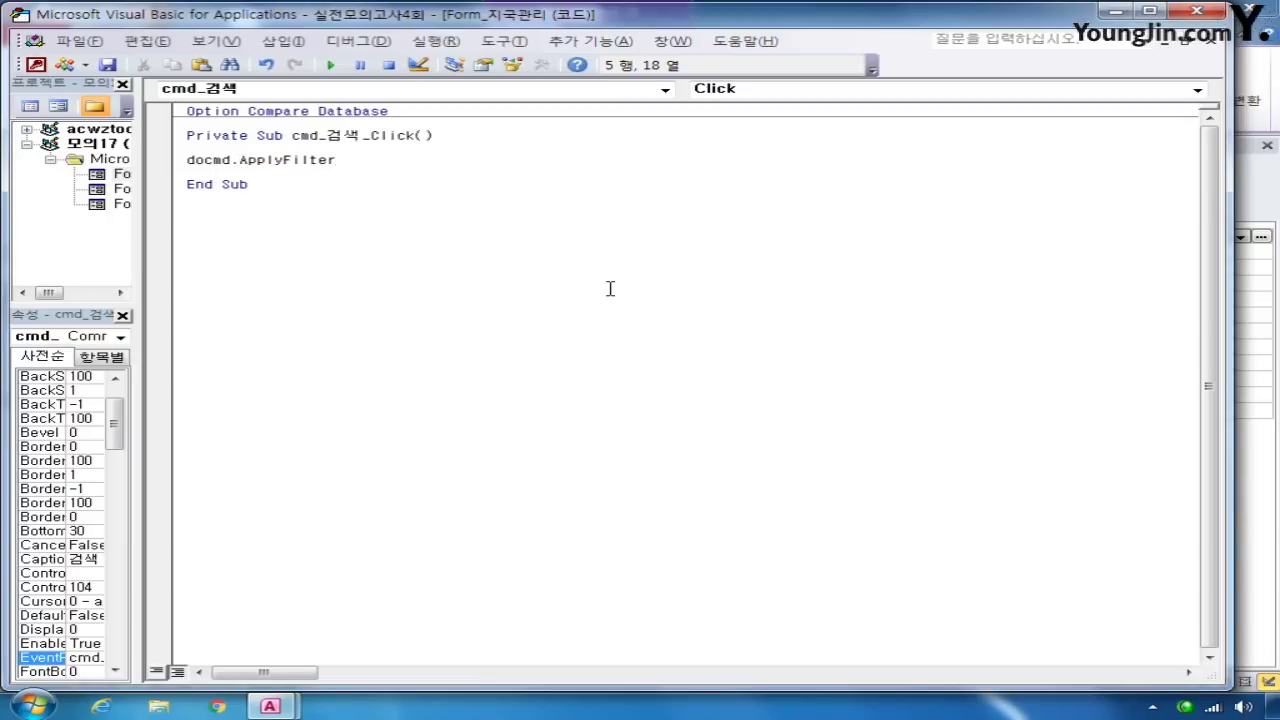
type(",")
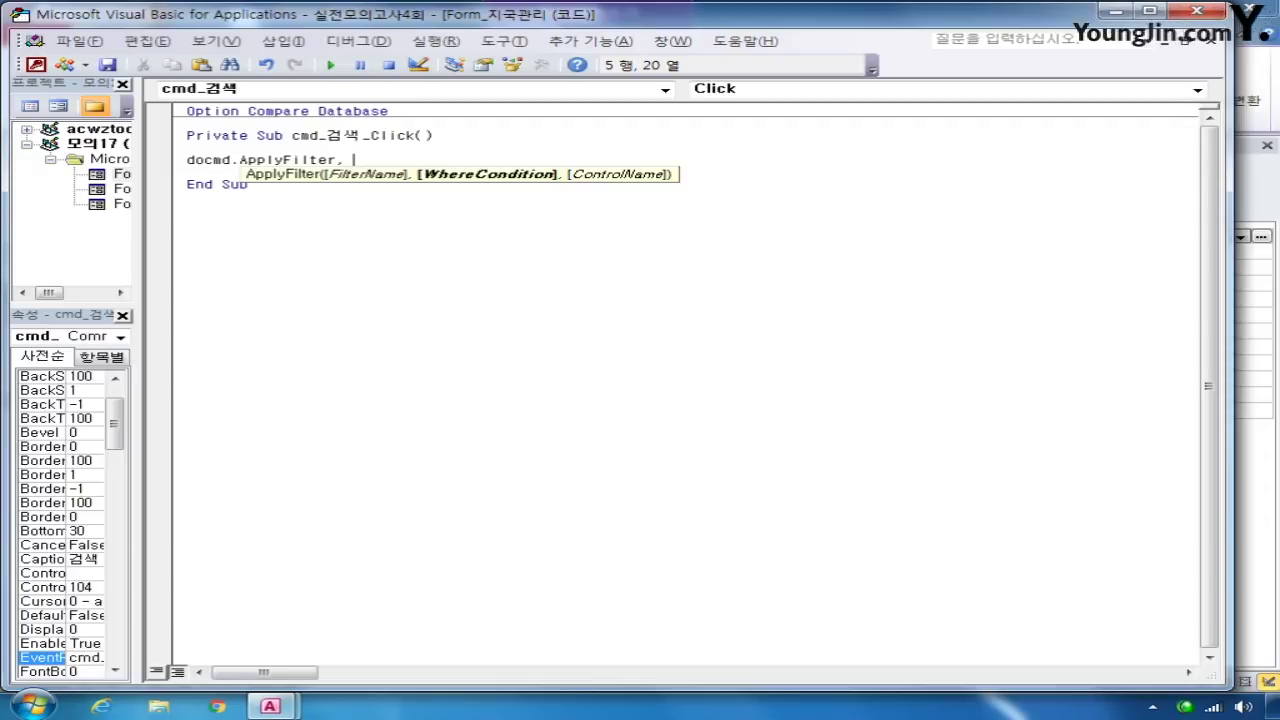
- Complete the ApplyFilter statement with the WhereCondition "지국코드 = '" & cmb_지국코드 & "'"
type(" \"")
type("지국명")
type("드 ")
type("= '\" ")
type("&")
type(" cmb")
type("_지국코드")
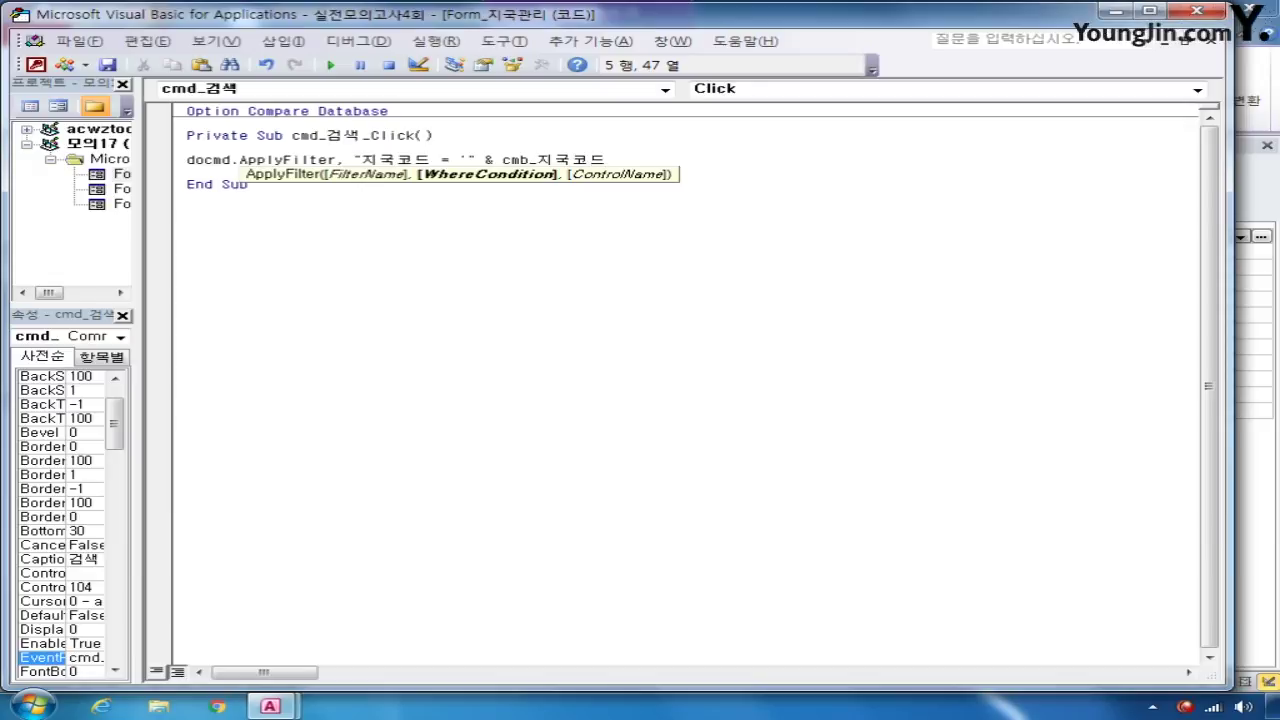
type(" & \"'\"")
left_click(600, 400)
- Close the code editor, and close the 지국관리 form with its design changes saved
left_click(1197, 10)
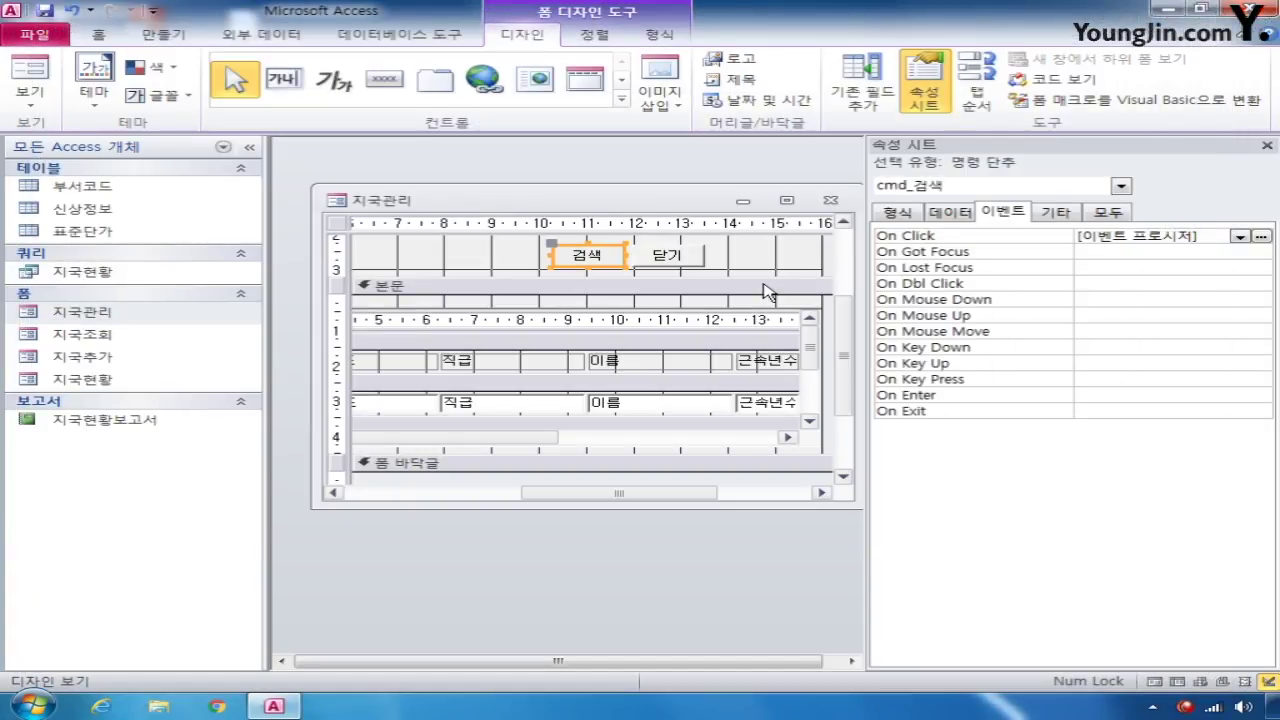
left_click(830, 200)
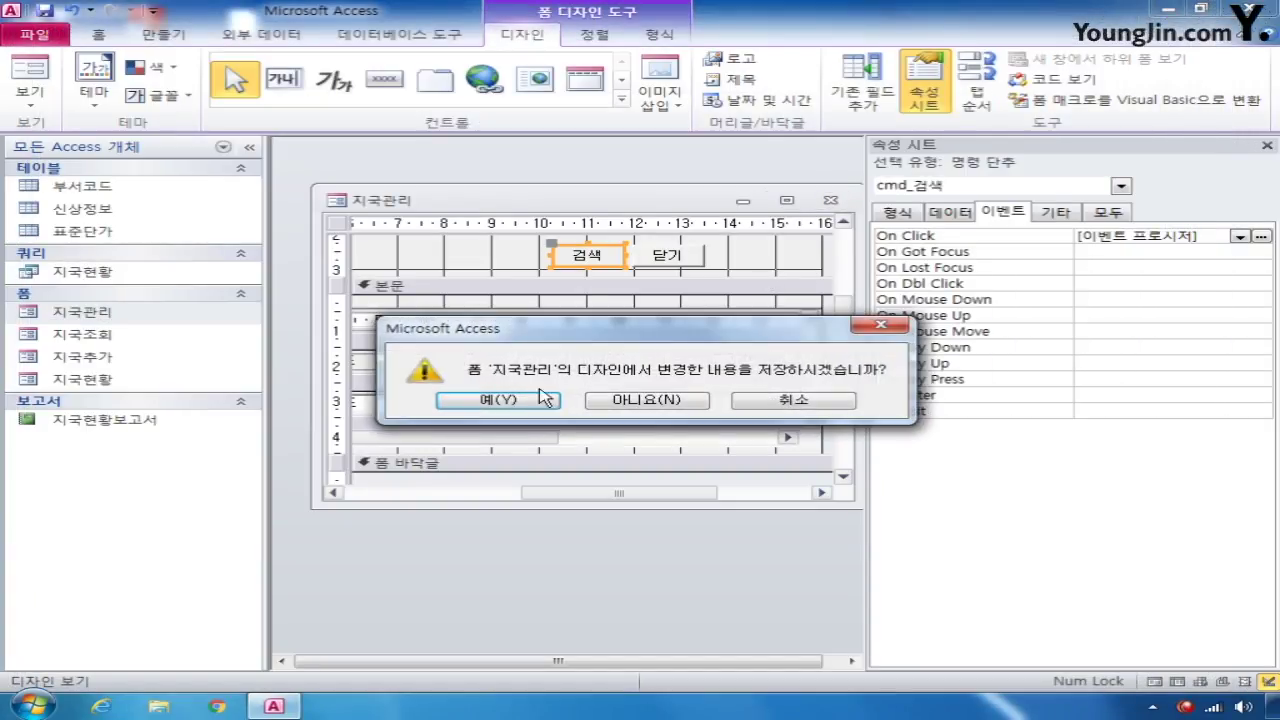
left_click(499, 399)
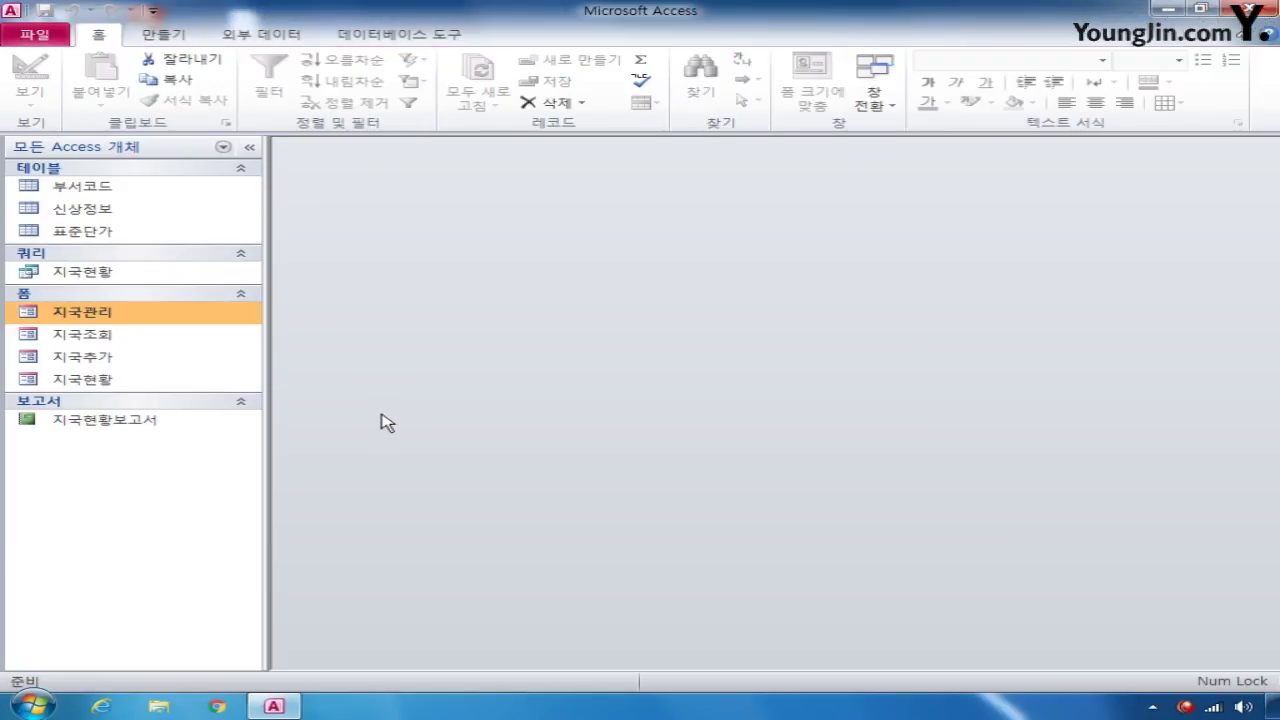
- Open the 지국현황보고서 report in design view and set its 부서코드 group to ascending order (오름차순)
right_click(146, 424)
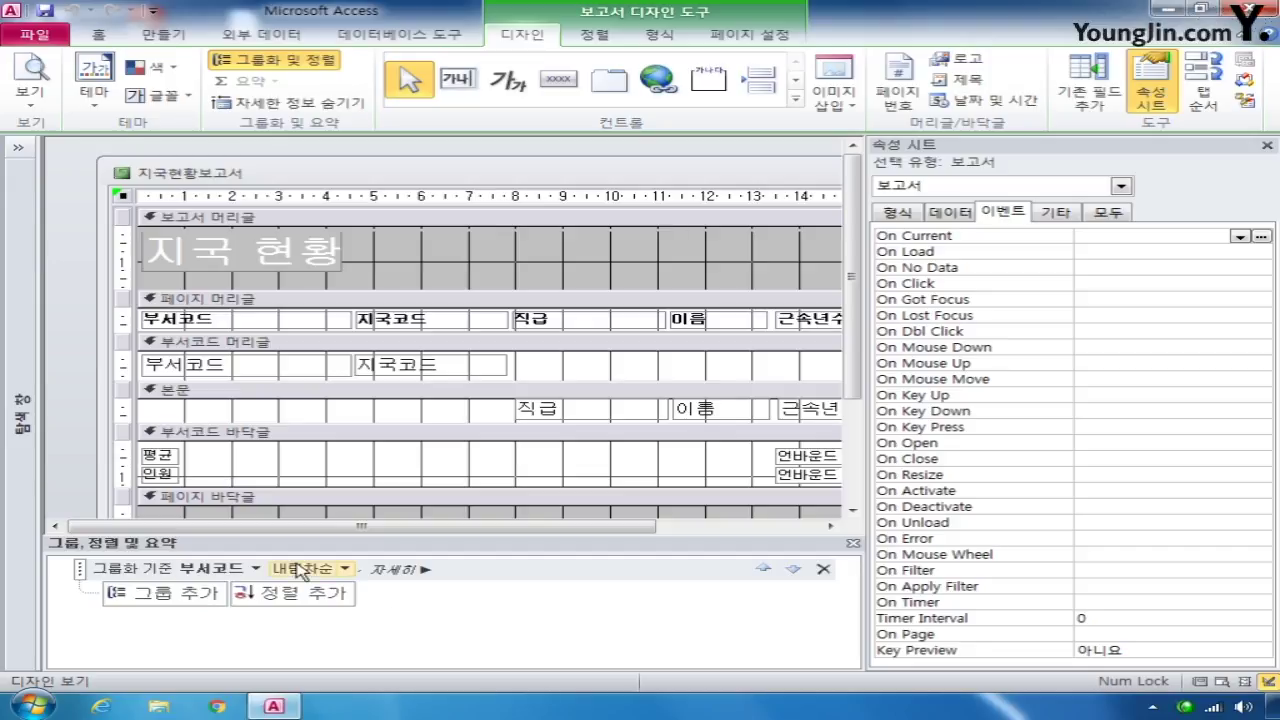
left_click(344, 569)
left_click(306, 599)
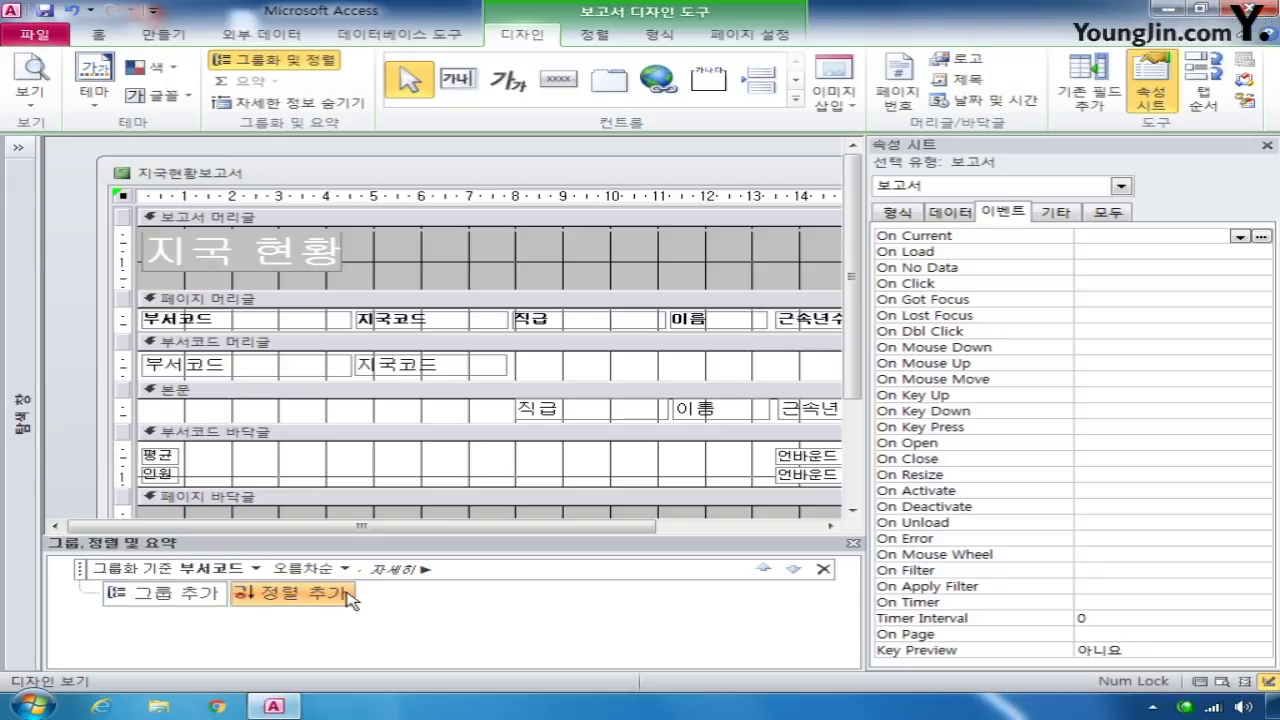
- Add ascending sort levels on 지국코드 and 직급 under the 부서코드 group, and insert a third sort level
left_click(300, 594)
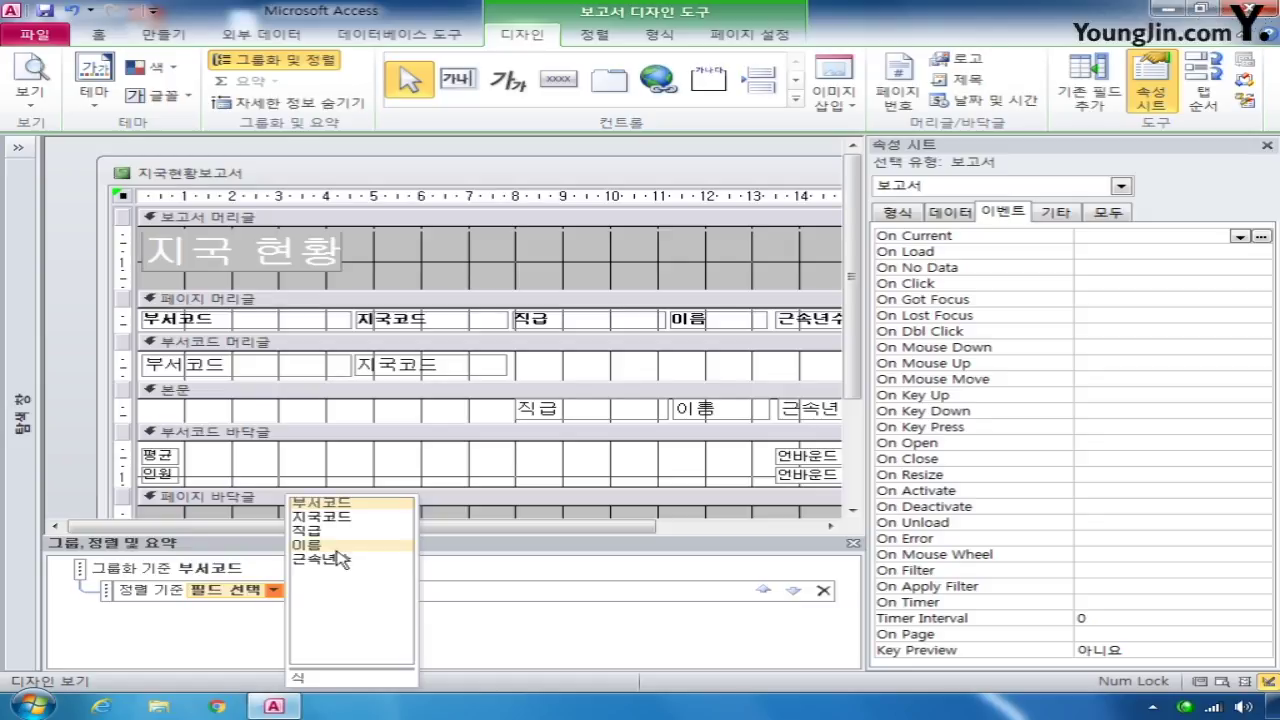
left_click(360, 517)
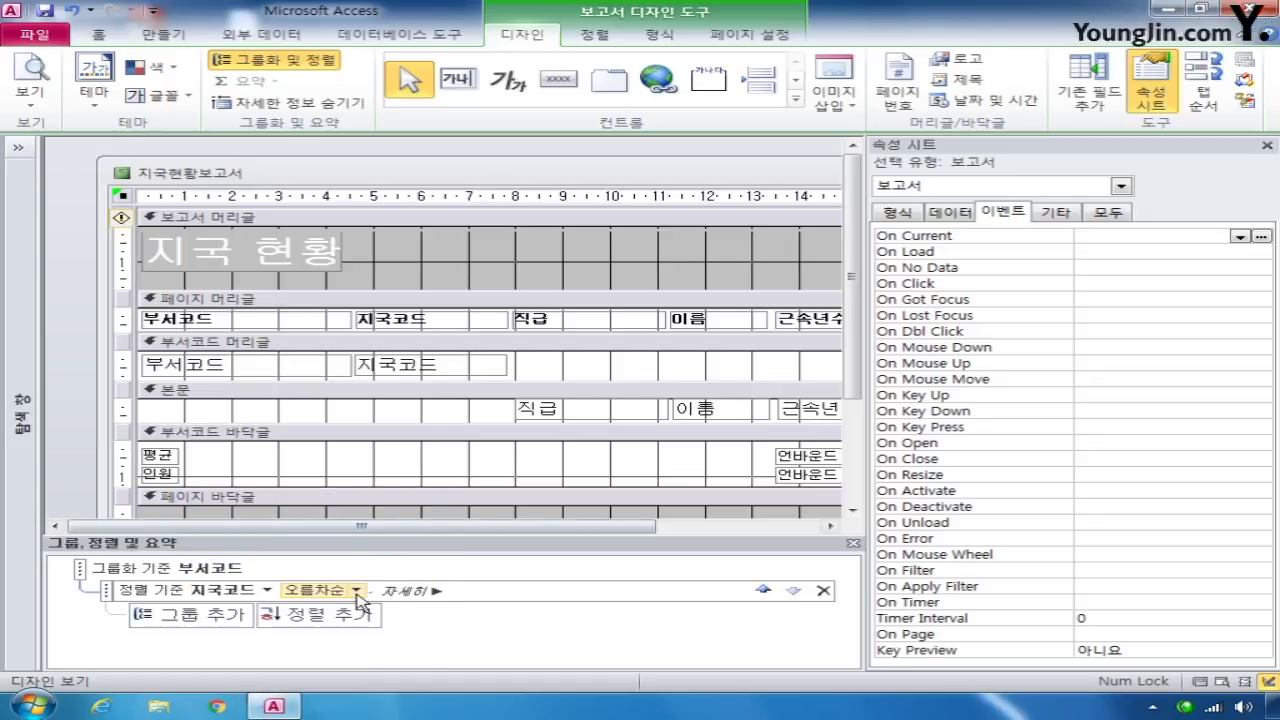
left_click(322, 614)
left_click(338, 532)
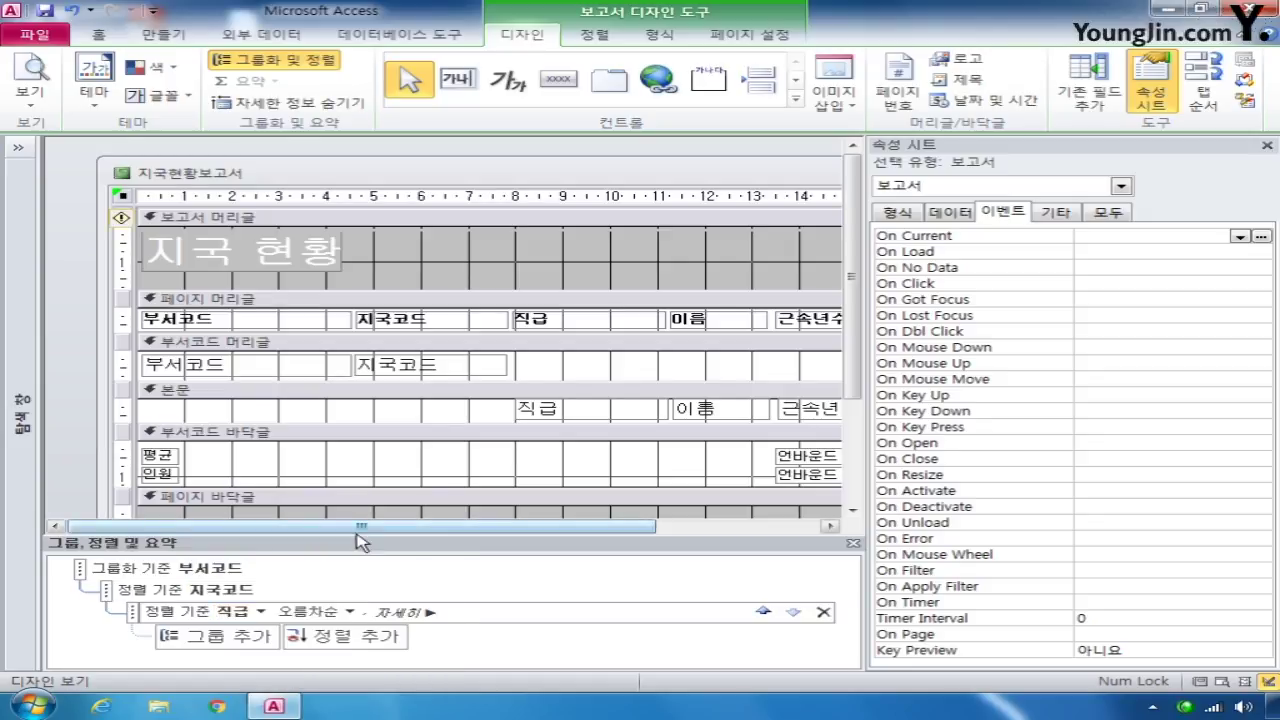
left_click(340, 632)
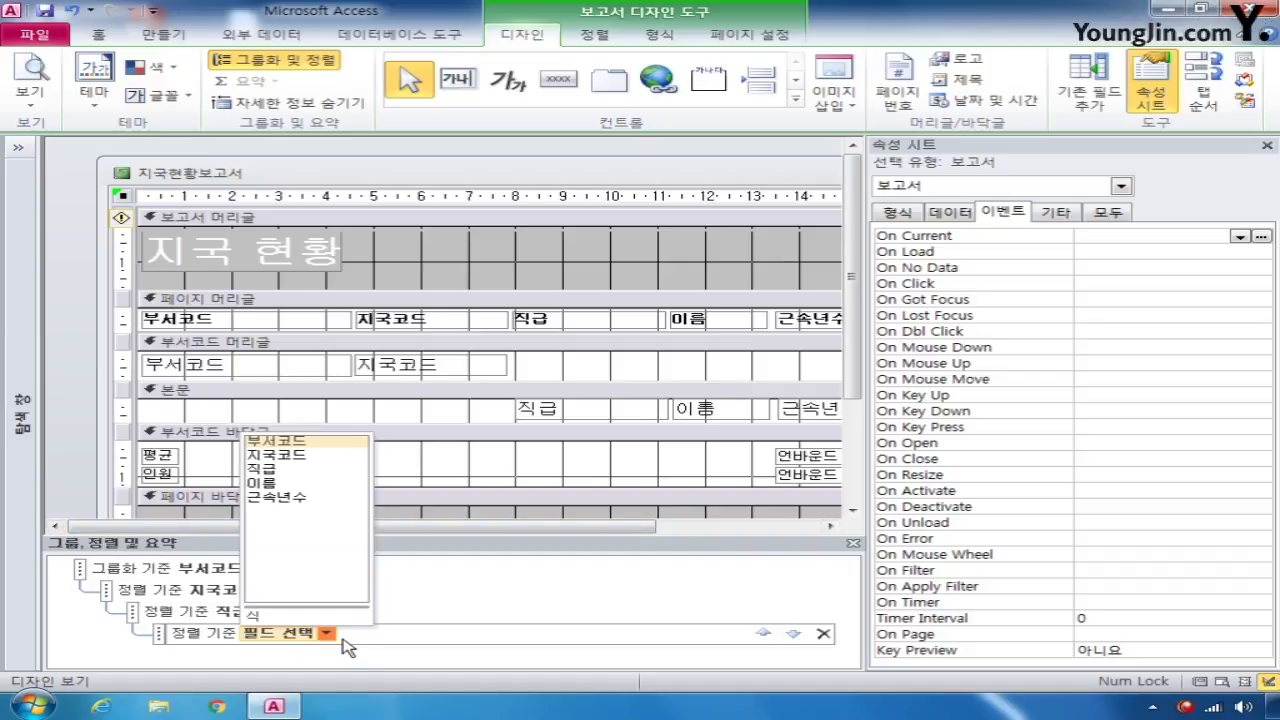